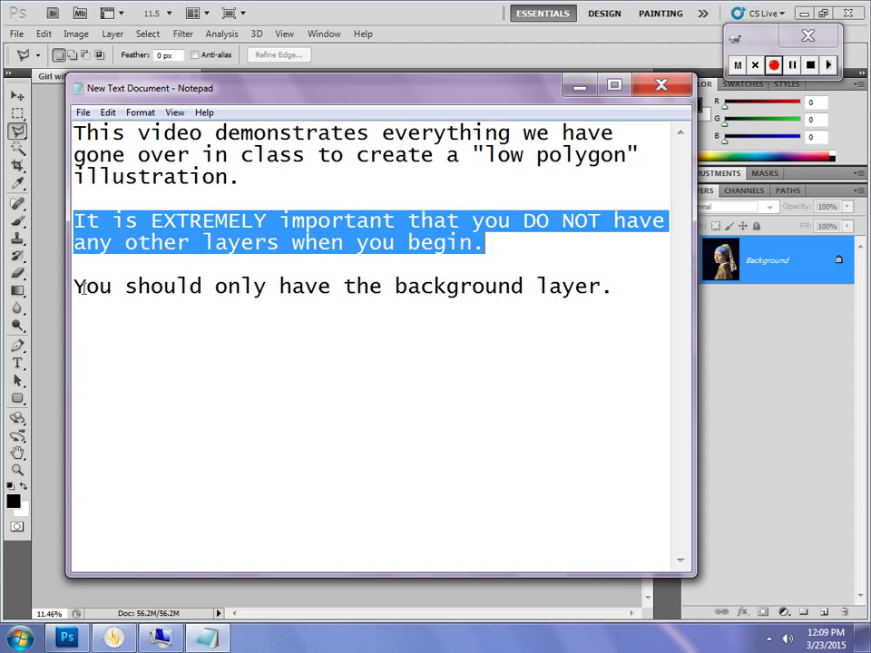
Highlight the note about having only the background layer, and switch to Photoshop to check the image's layers
left_click_drag(84, 289, 613, 303)
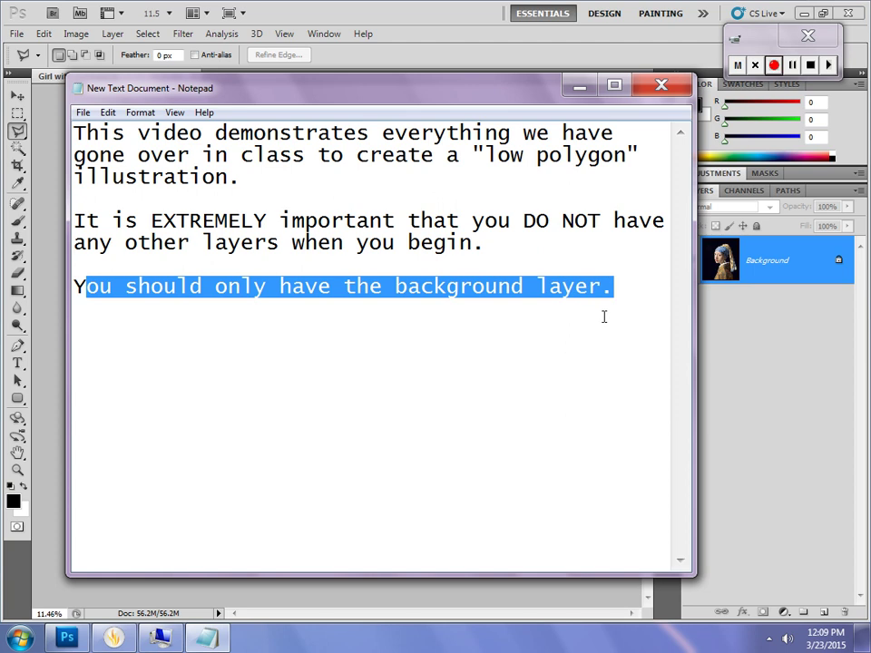
left_click(627, 303)
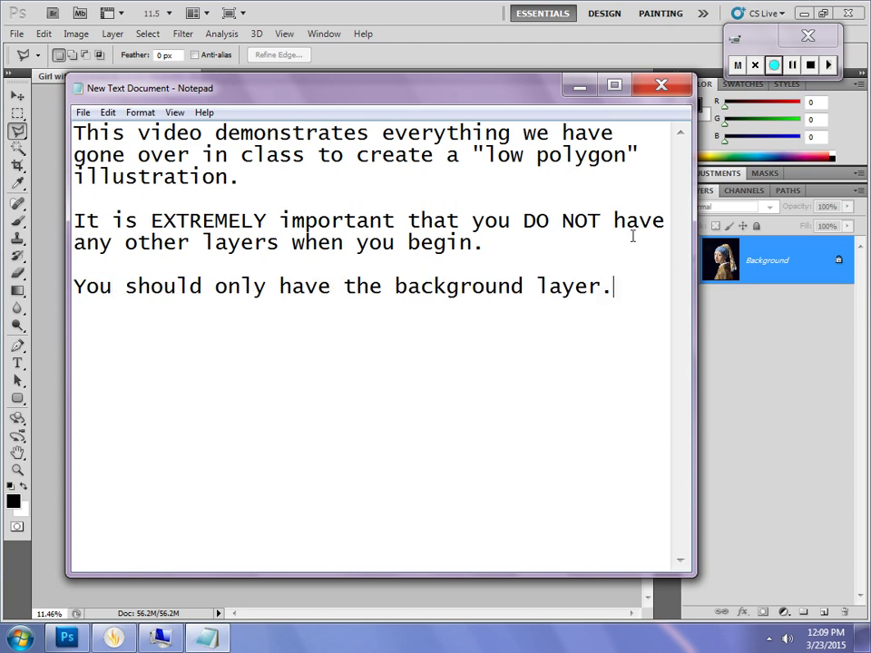
left_click(579, 86)
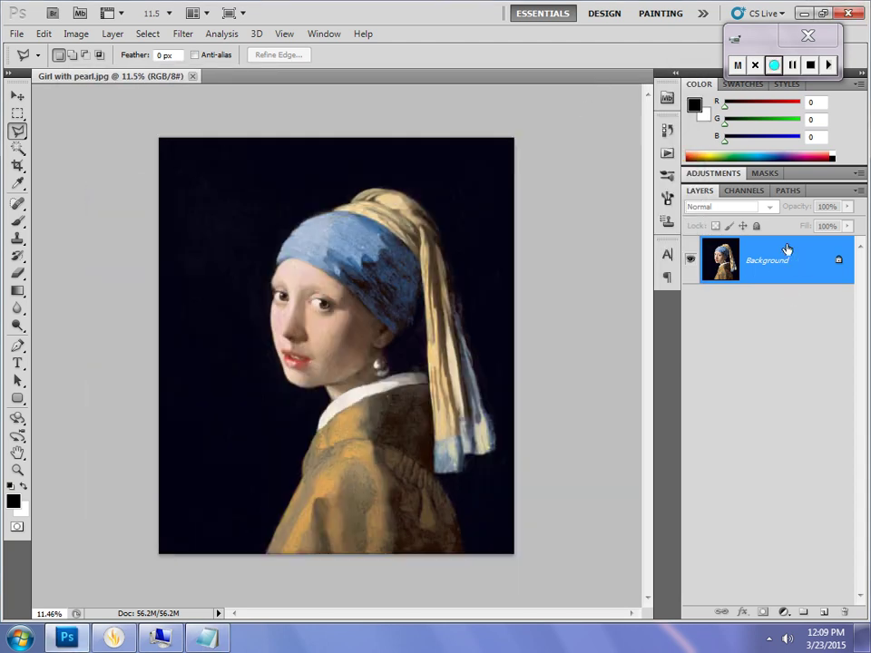
Switch to Notepad and replace the whole note with "I will now activate the grid and set the grid up for my photo."
left_click(206, 641)
left_click_drag(626, 295, 55, 119)
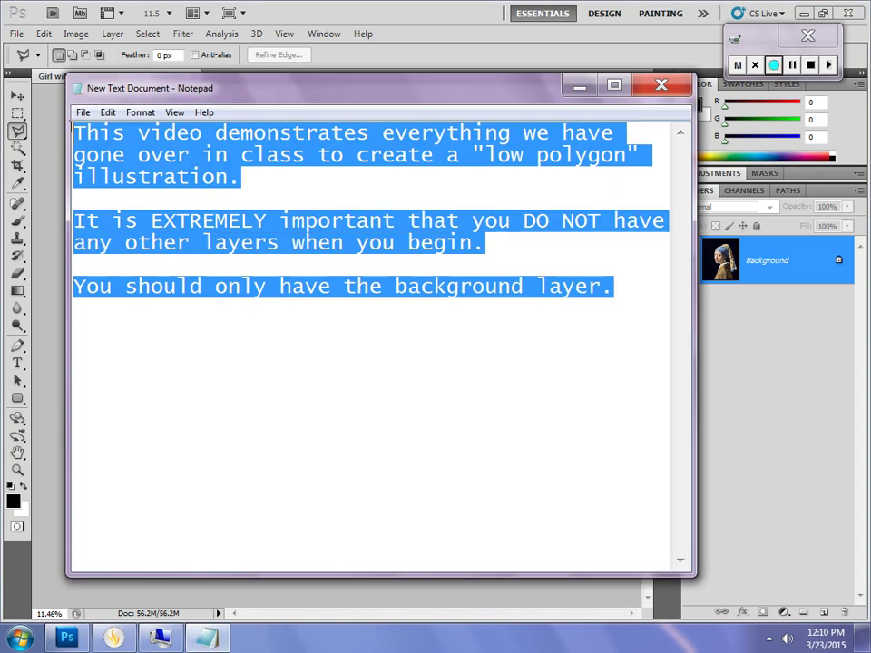
type("I wi")
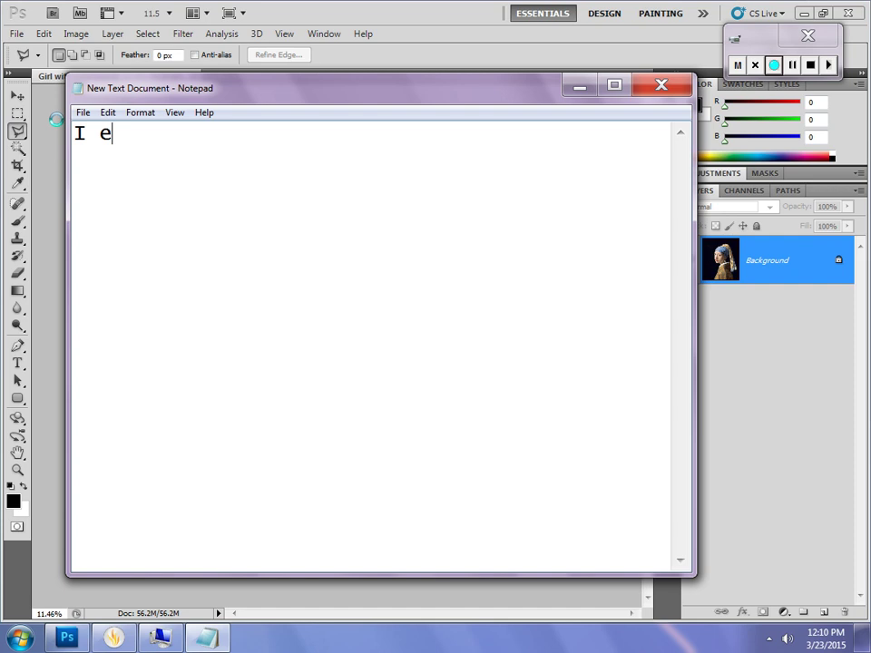
type("ll now")
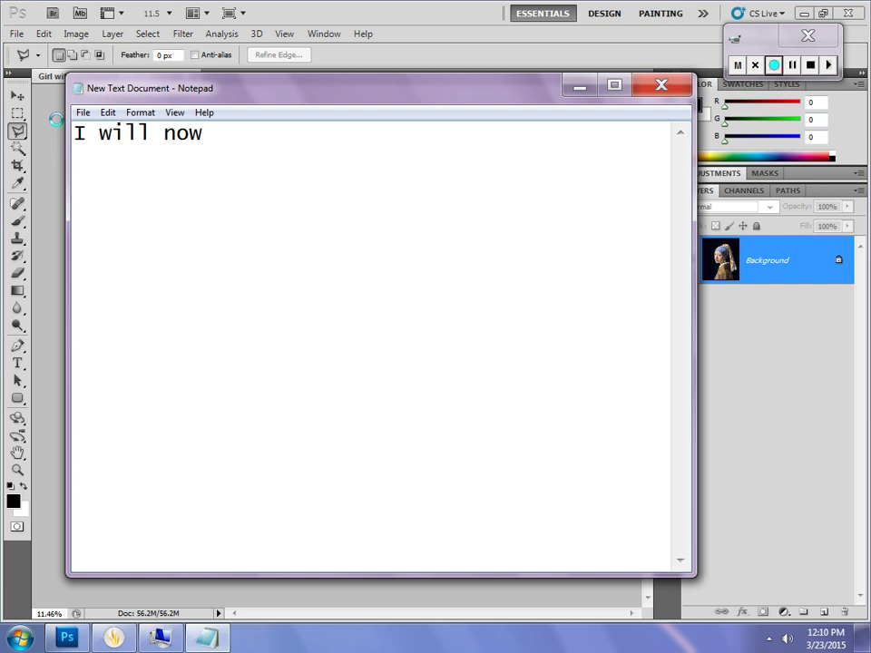
type(" activa")
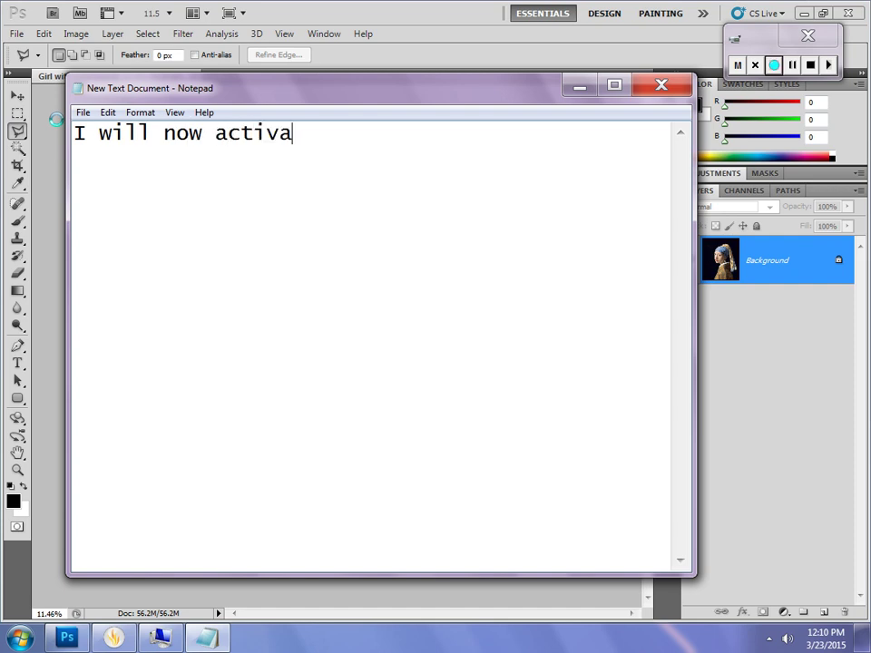
type("te the ")
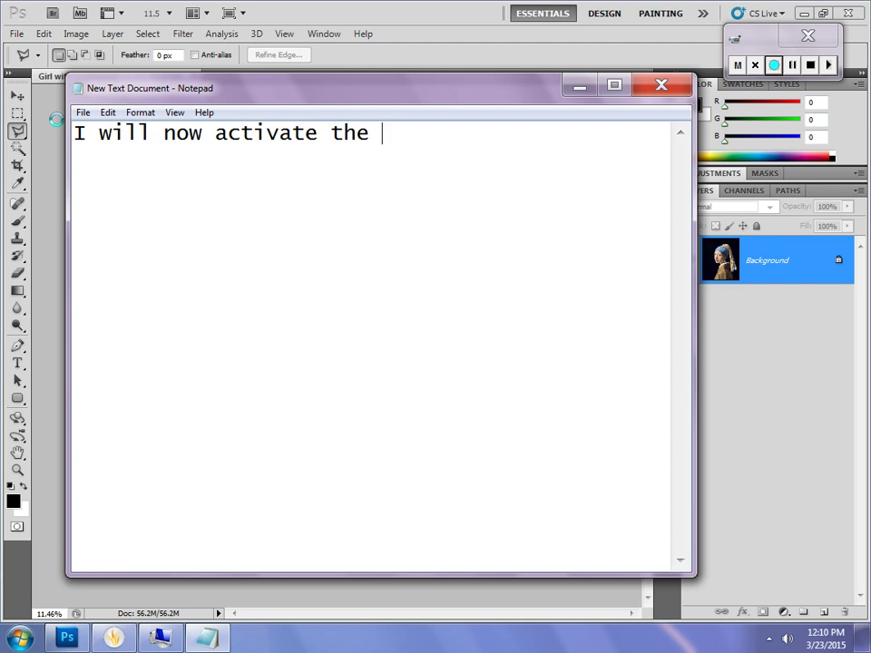
type("grid and ")
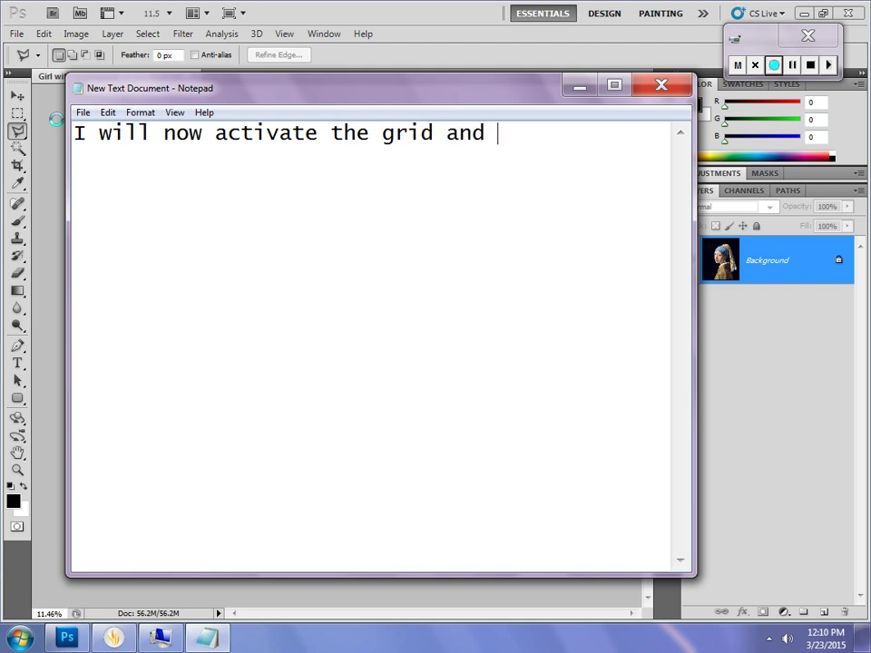
type("set the g")
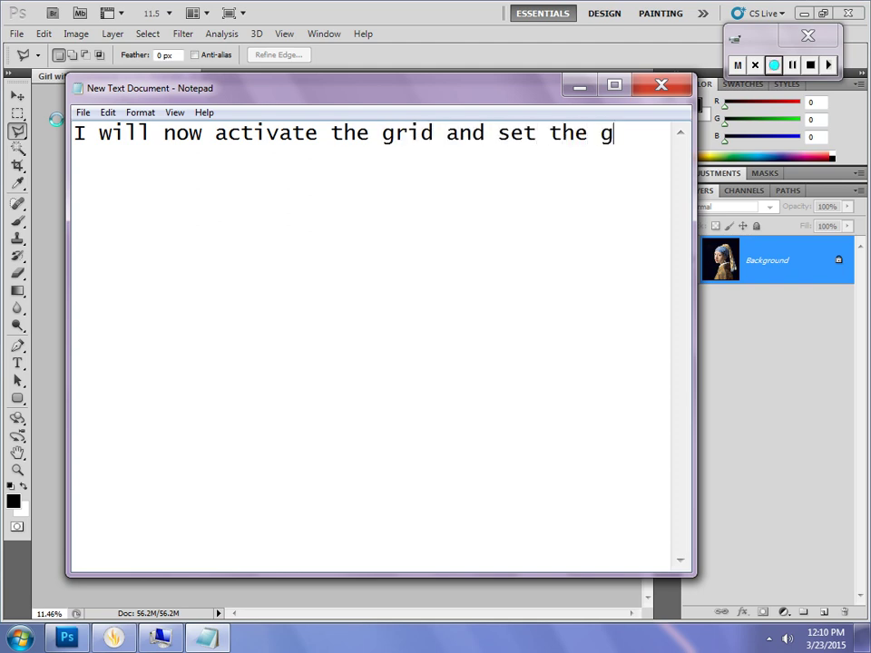
type("rid up for my")
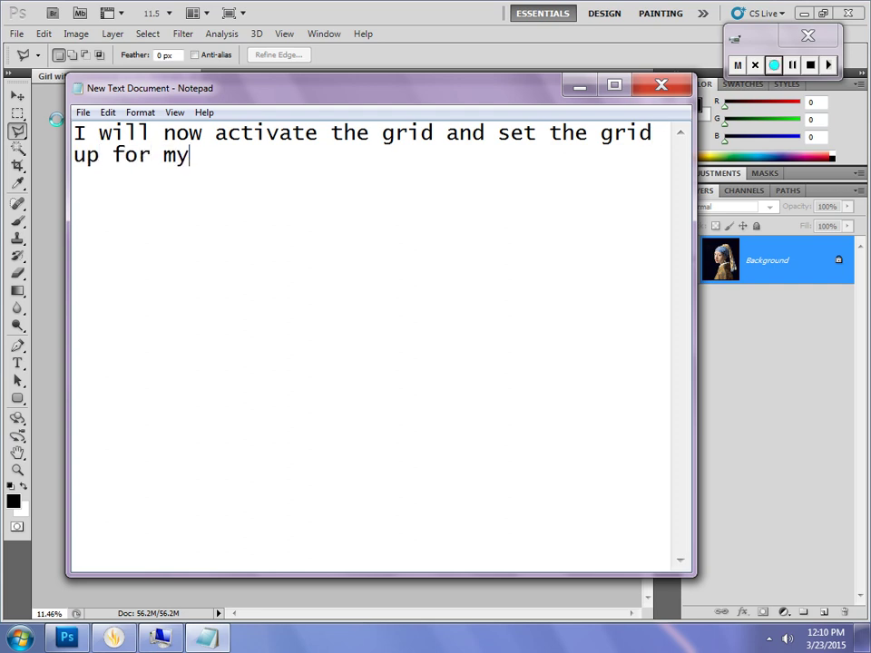
type(" photo")
key("BackSpace")
type("to.")
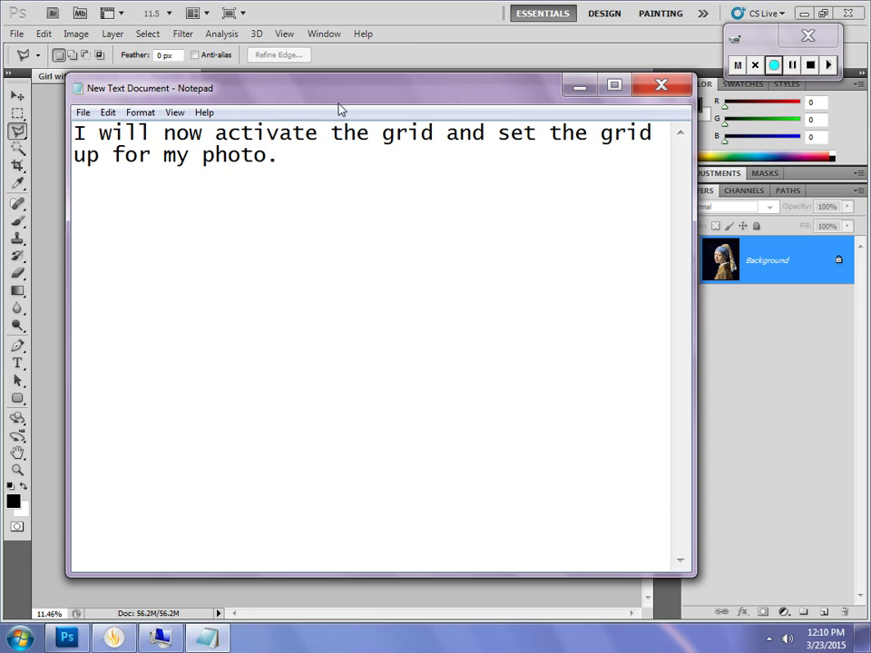
Switch to Photoshop and show the grid over the Girl with pearl image
left_click(581, 92)
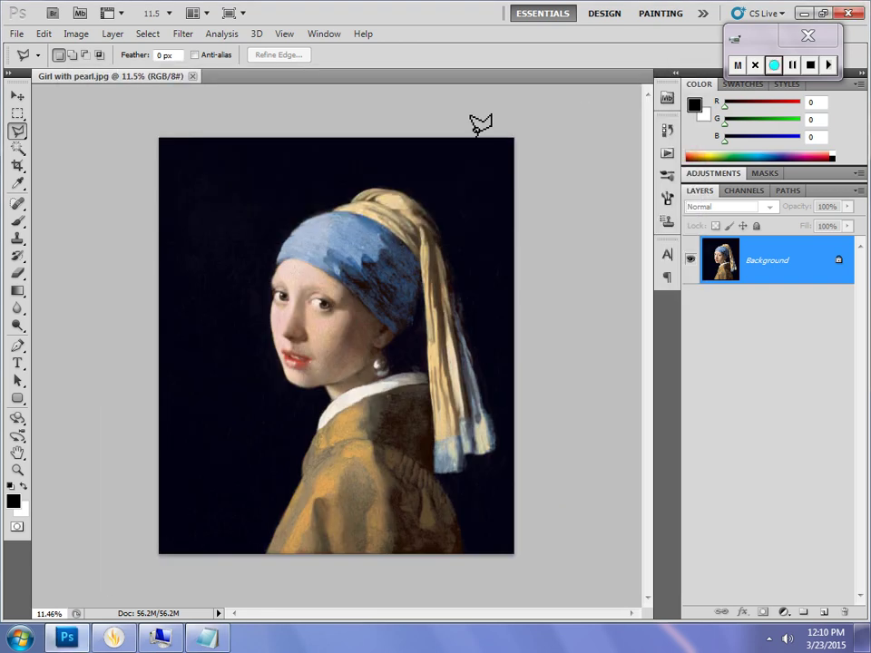
left_click(284, 34)
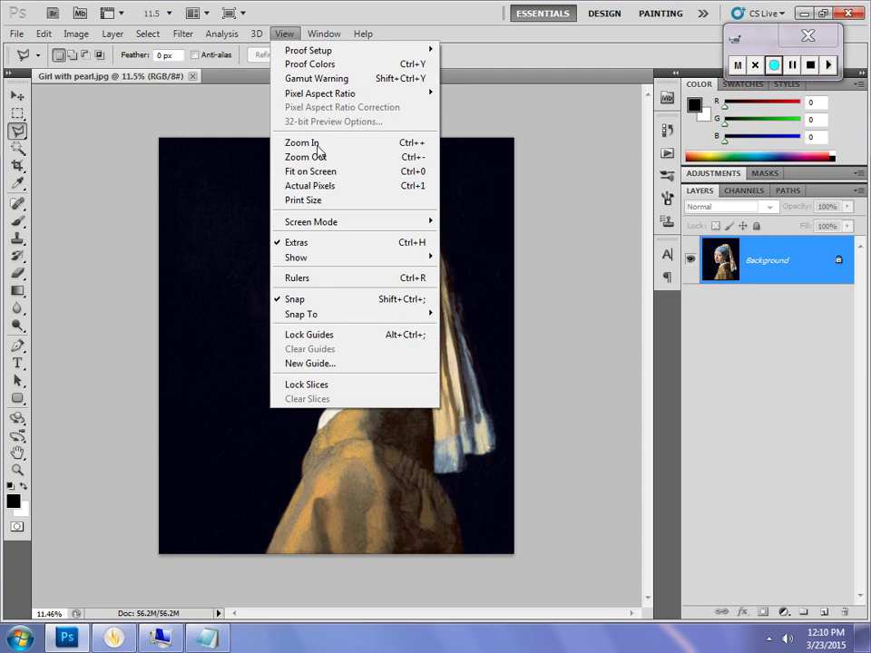
mouse_move(323, 261)
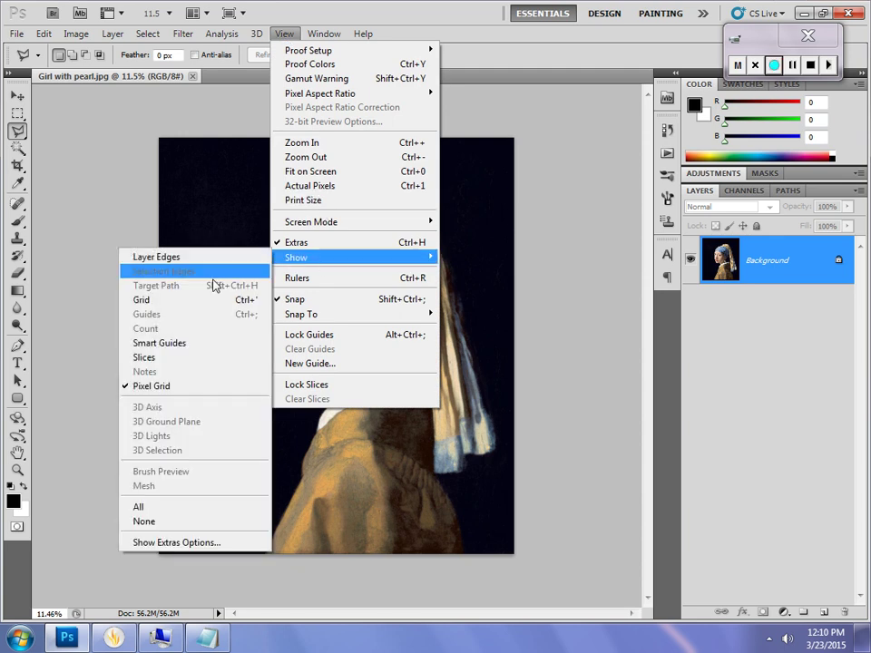
left_click(169, 301)
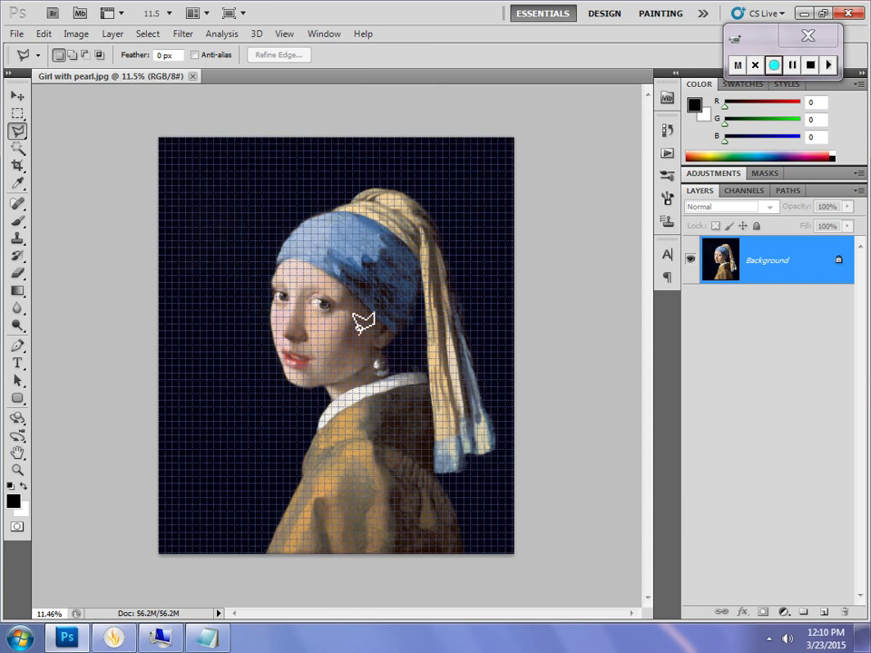
Examine the grid spacing over the girl's face and eye at several magnifications
scroll(334, 315, "up", 6)
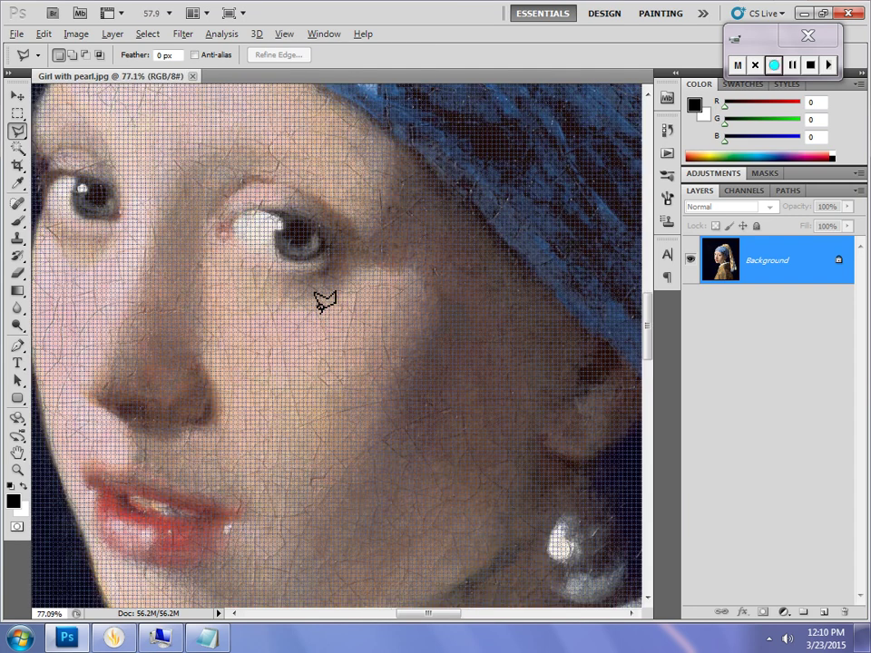
scroll(323, 304, "up", 1)
scroll(322, 304, "down", 4)
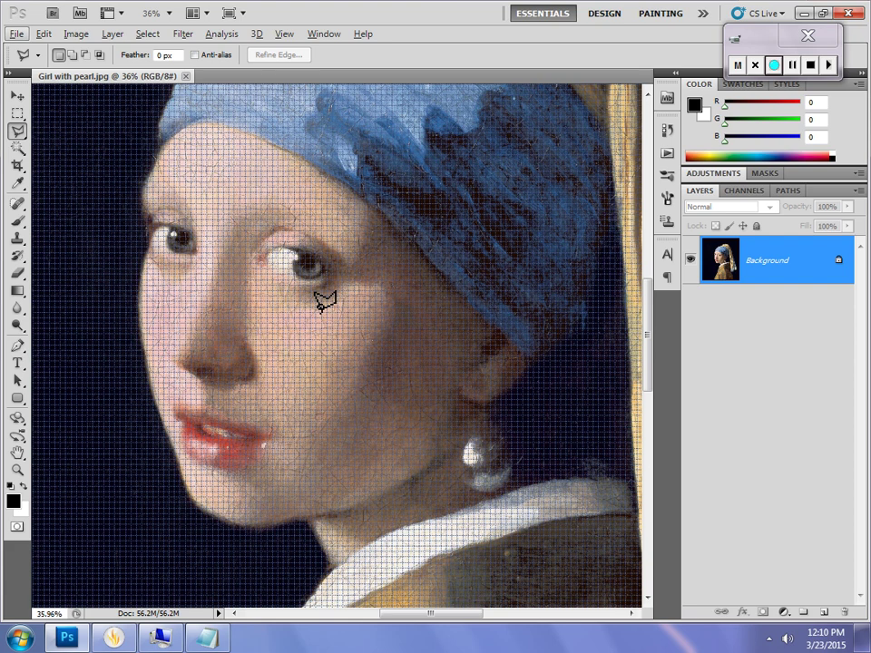
scroll(323, 302, "up", 4)
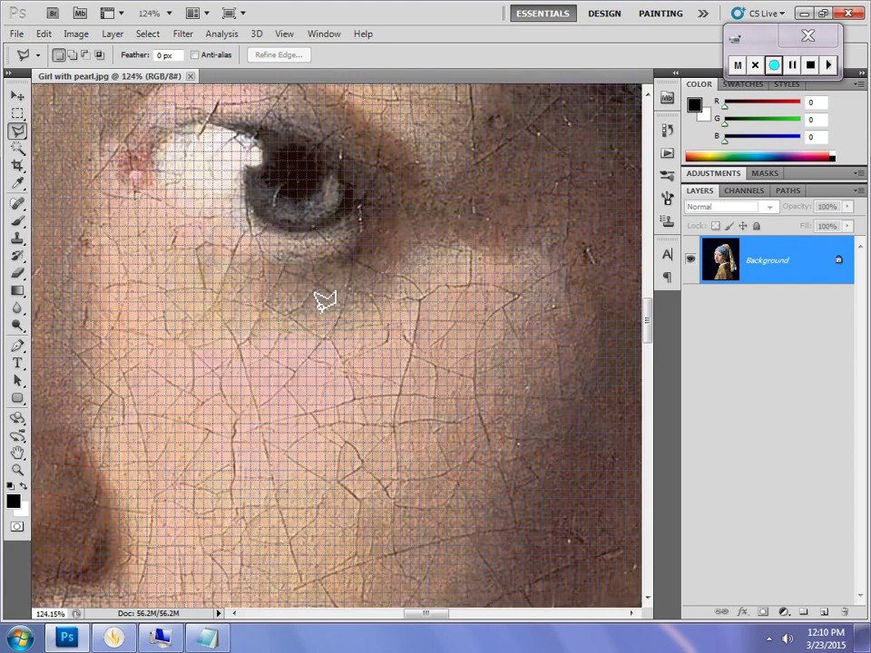
scroll(324, 301, "up", 1)
scroll(324, 301, "down", 2)
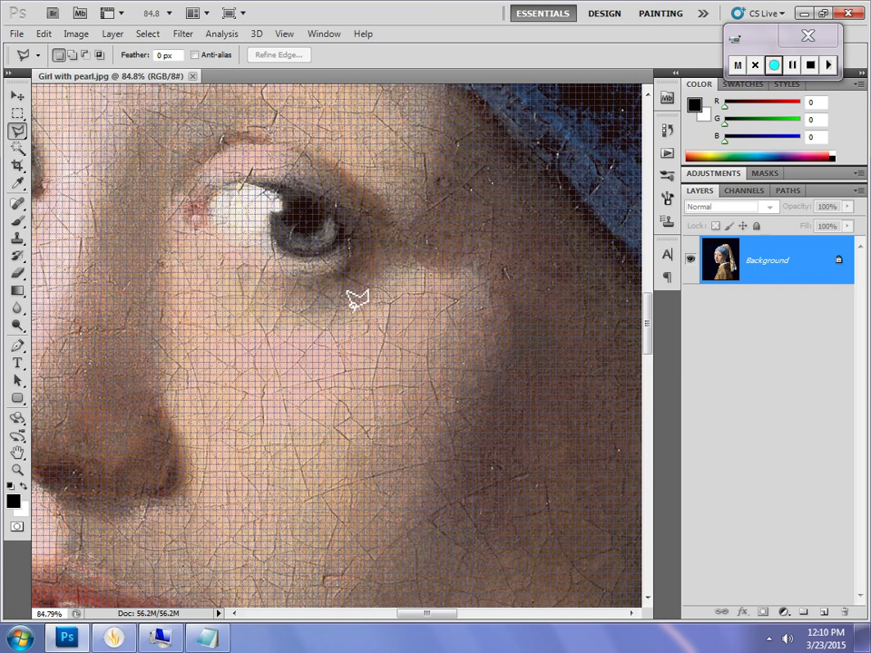
Switch to Notepad and replace the note with "As you can see the grid is very small."
left_click(218, 642)
left_click_drag(303, 164, 75, 132)
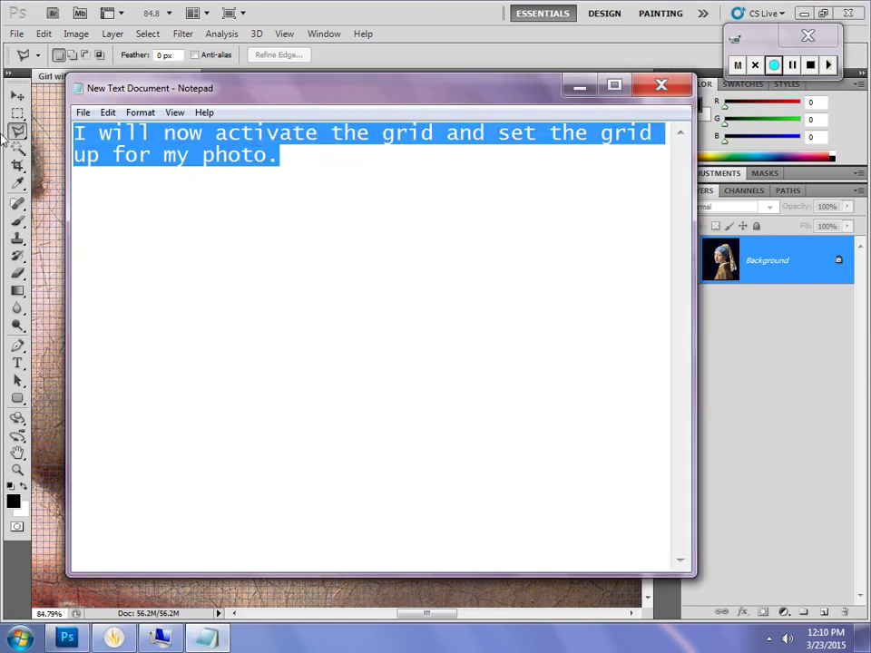
type("As you ")
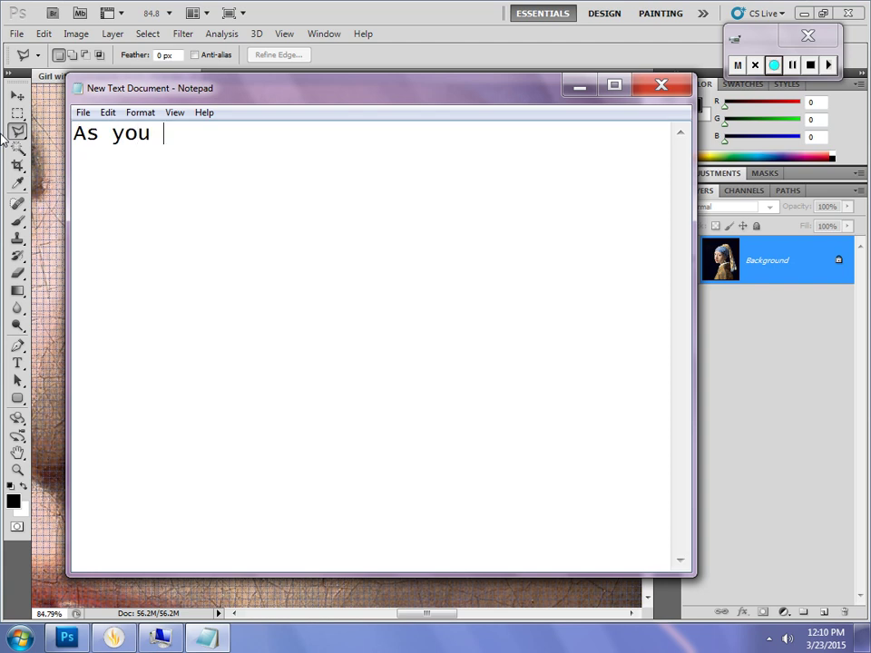
type("can see the grid is")
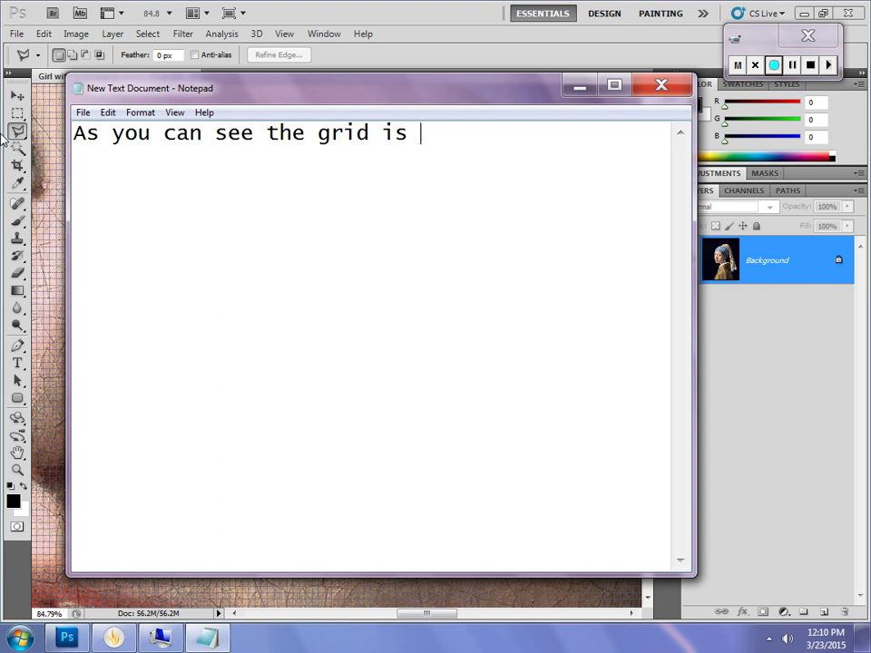
type(" very small.")
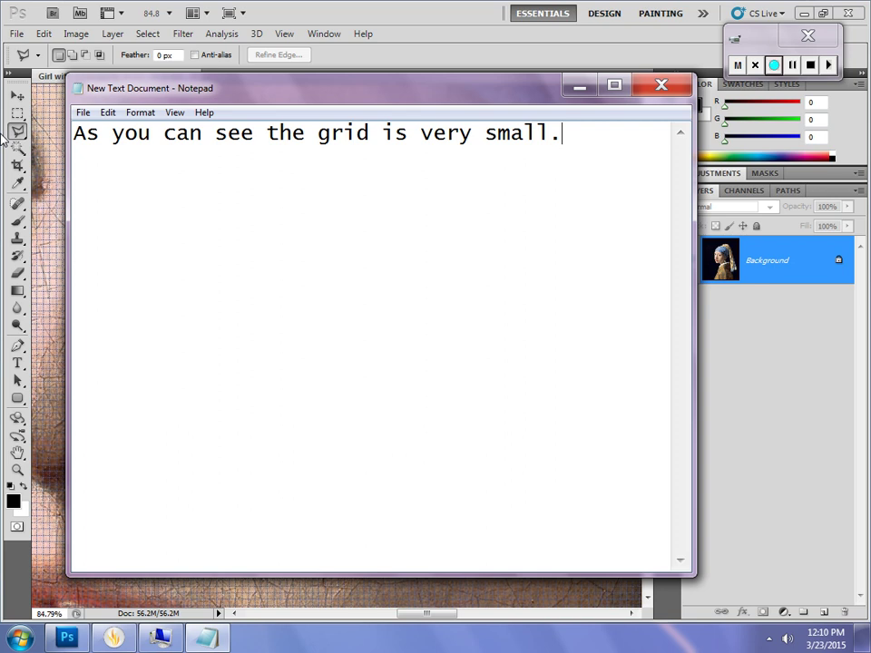
Switch to Photoshop, open the Guides, Grid & Slices preferences and set a gridline every 100 pixels
left_click(580, 86)
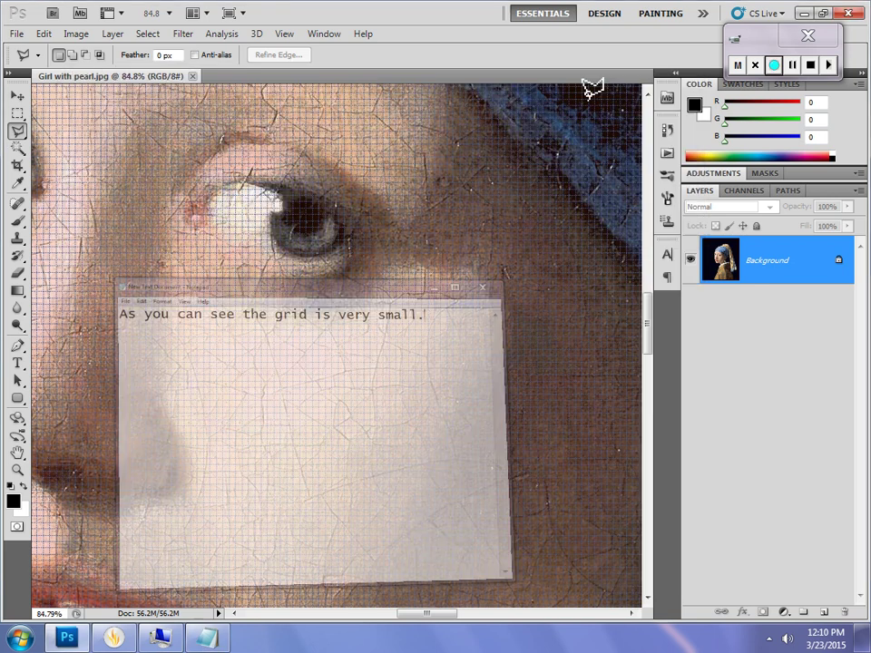
left_click(43, 34)
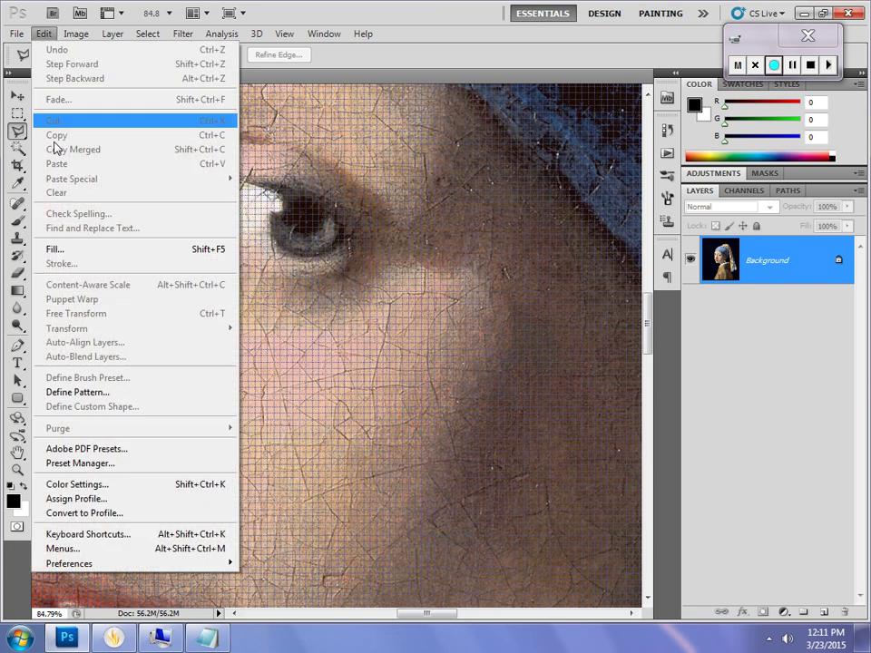
mouse_move(120, 563)
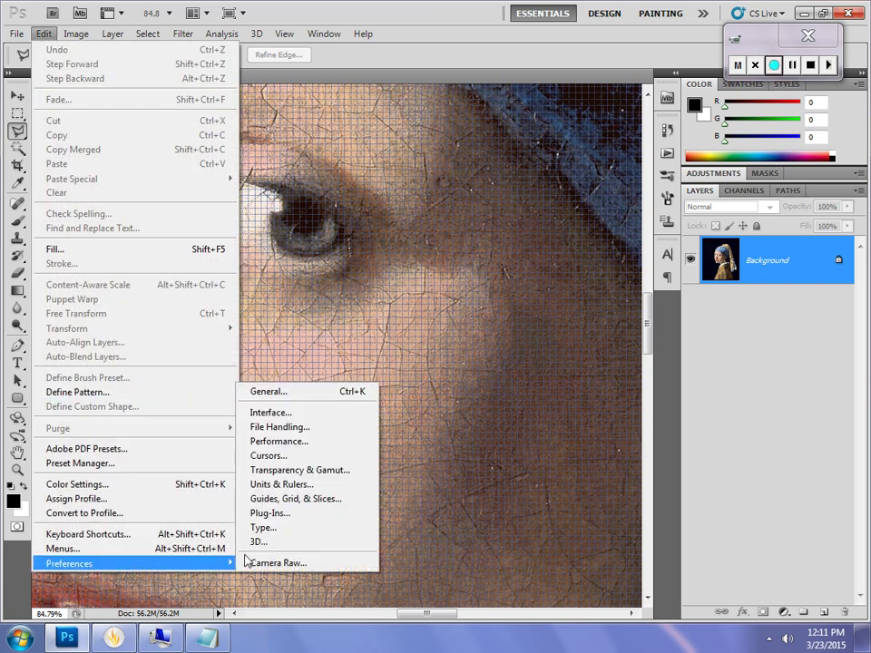
left_click(305, 506)
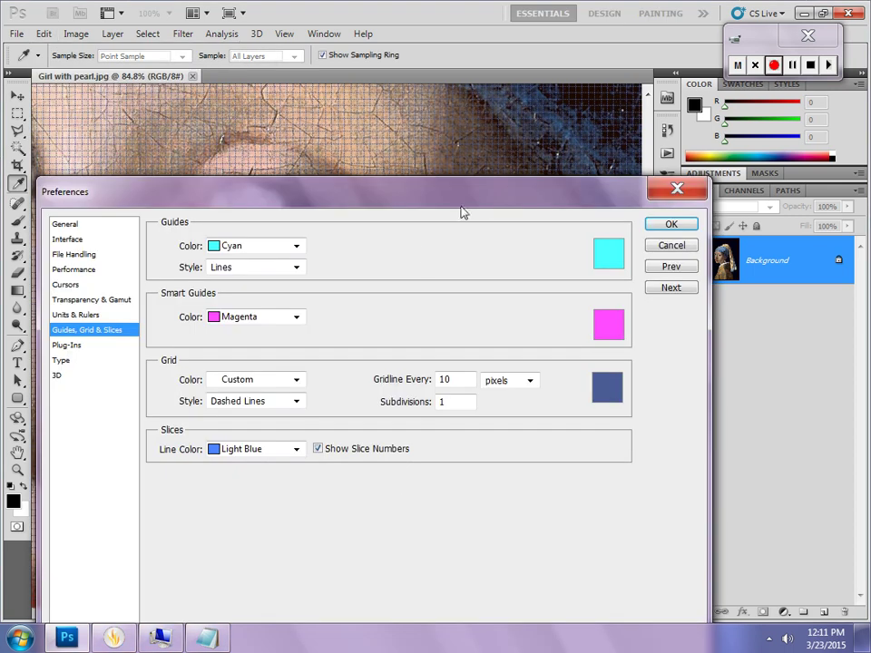
left_click_drag(490, 205, 493, 201)
left_click(461, 376)
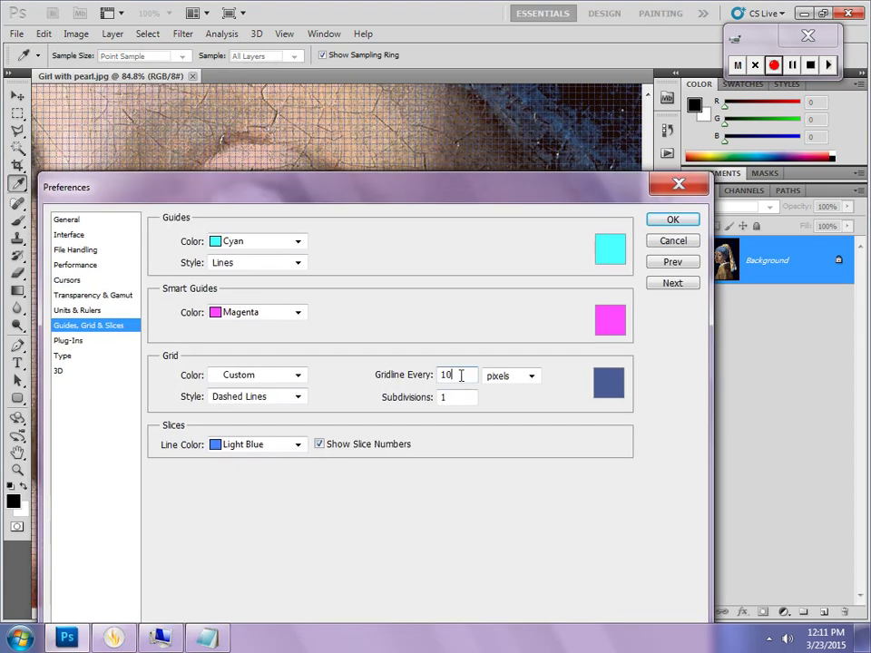
type("0")
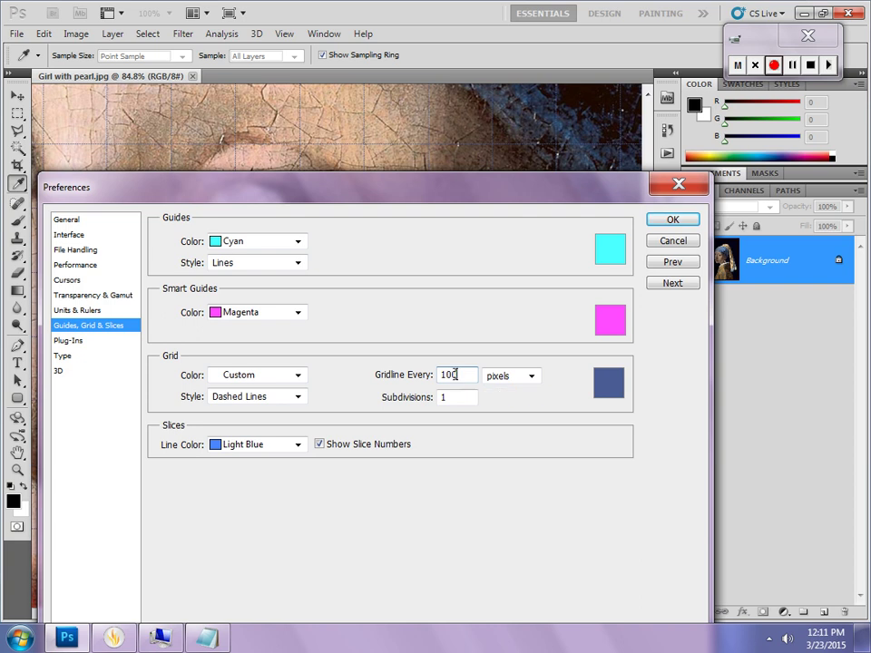
Change the grid spacing to a gridline every 50 pixels, keeping the image visible beside the preferences dialog
left_click_drag(451, 375, 420, 375)
left_click_drag(380, 185, 399, 231)
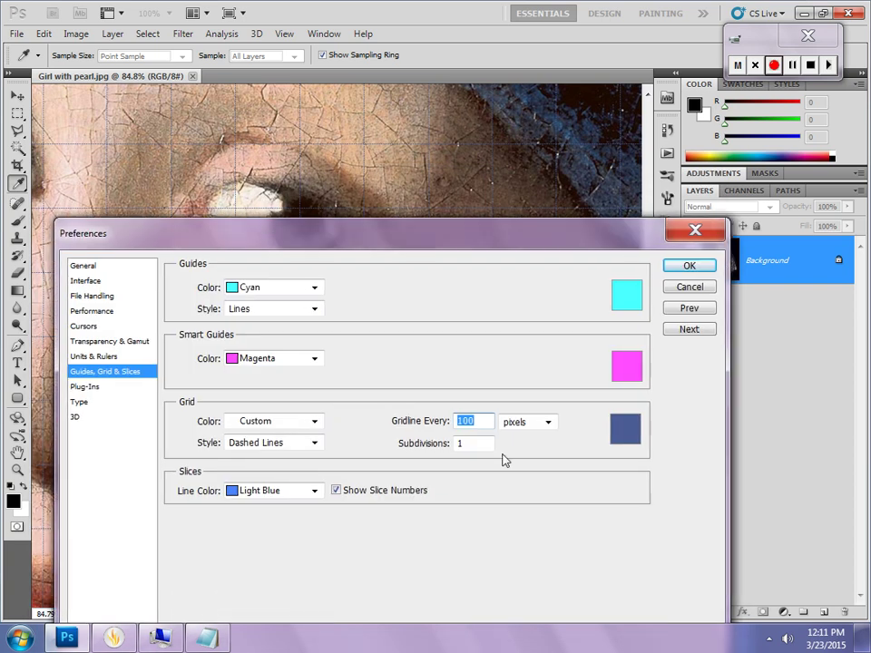
type("30")
left_click_drag(473, 235, 475, 204)
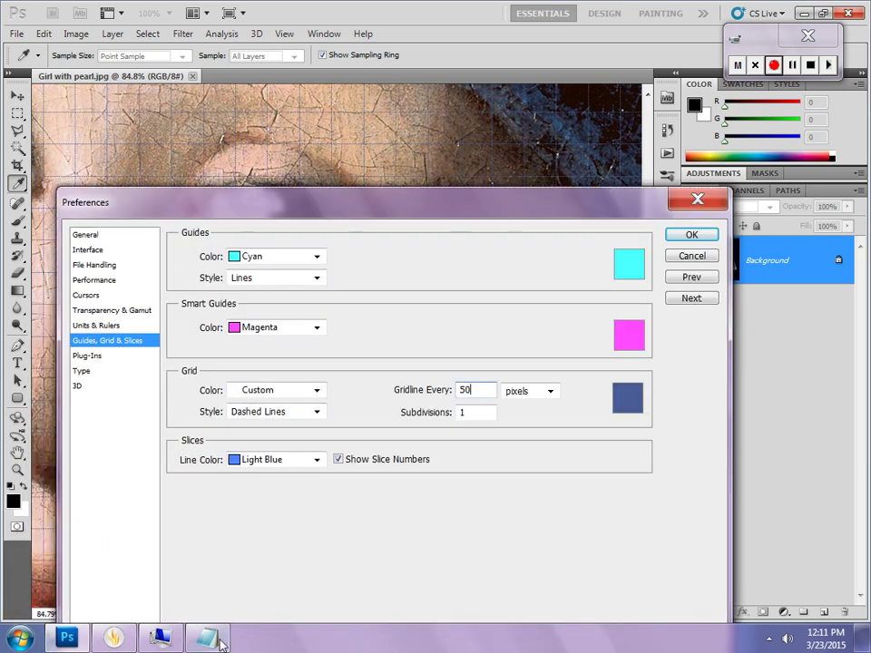
Switch to Notepad and replace the note with "For my image, 50 PIXELS looks good."
left_click(212, 643)
key("ctrl+a")
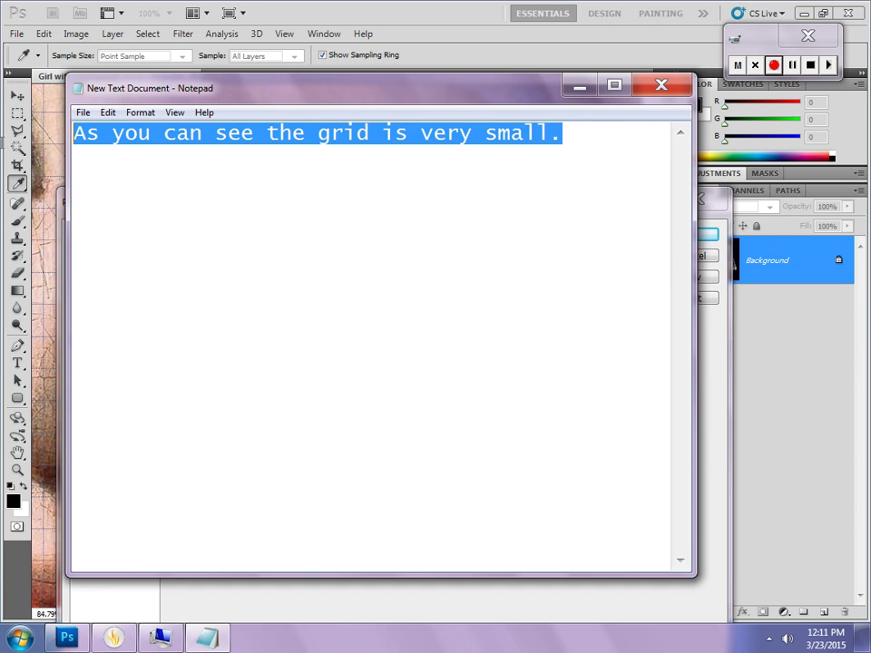
type("For my")
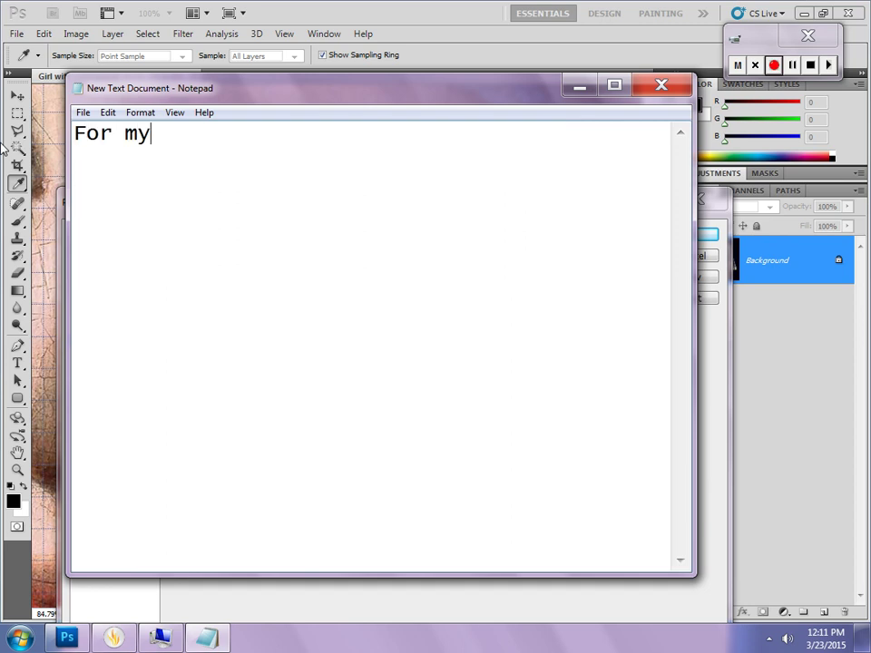
type(" image")
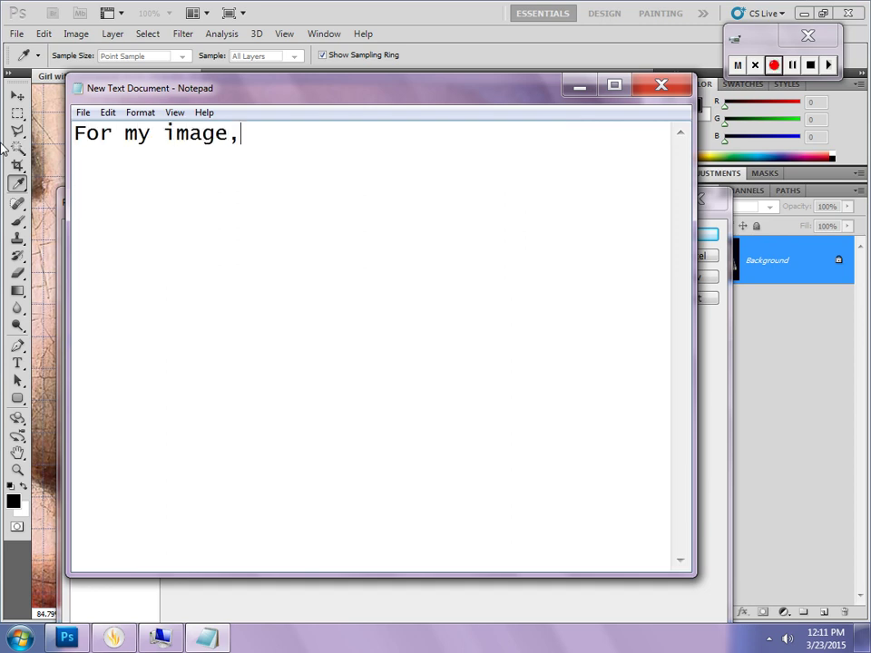
type(", 50 pix")
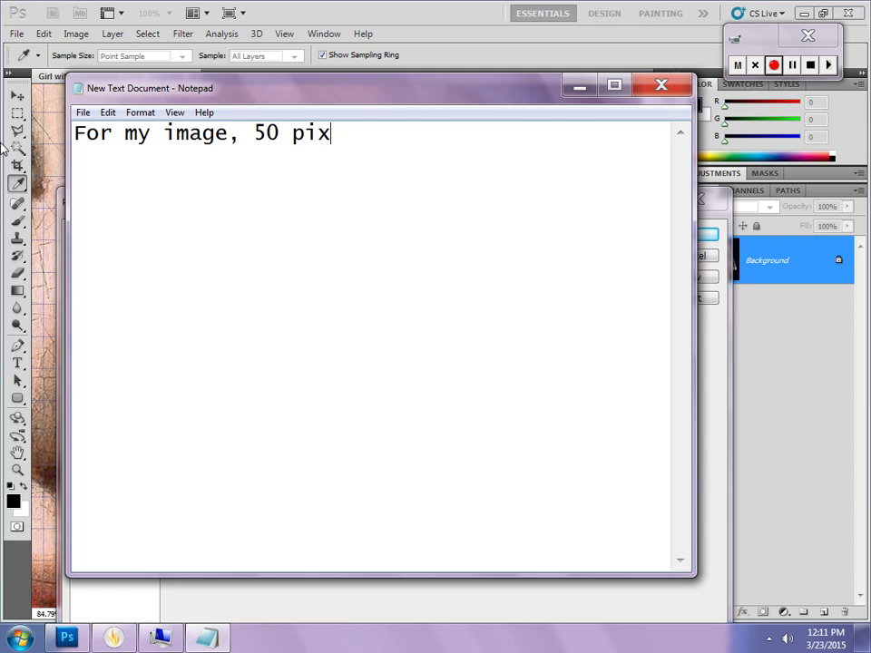
key("BackSpace")
key("BackSpace")
key("BackSpace")
type("PE")
key("BackSpace")
type("IXE")
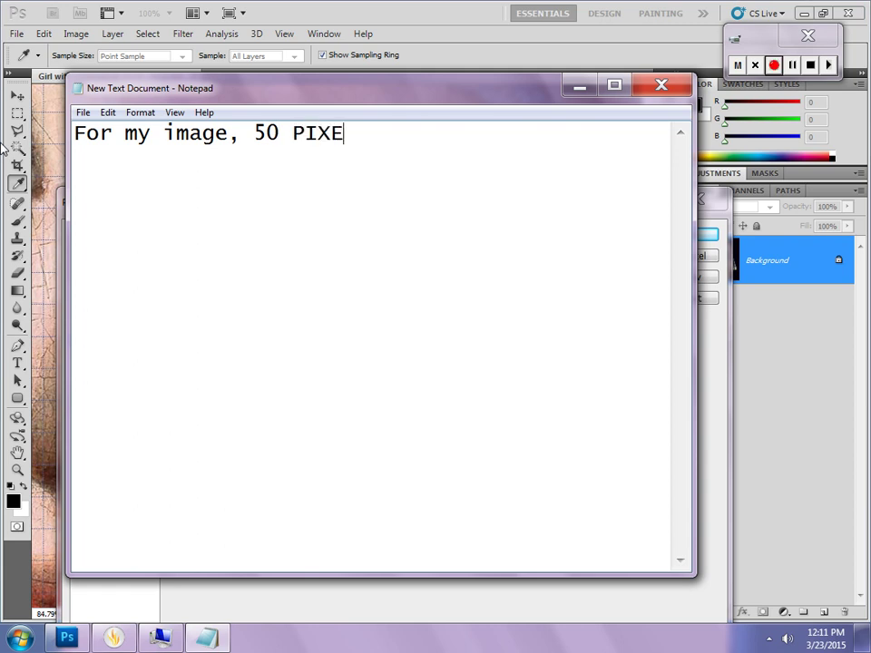
type("LS looks")
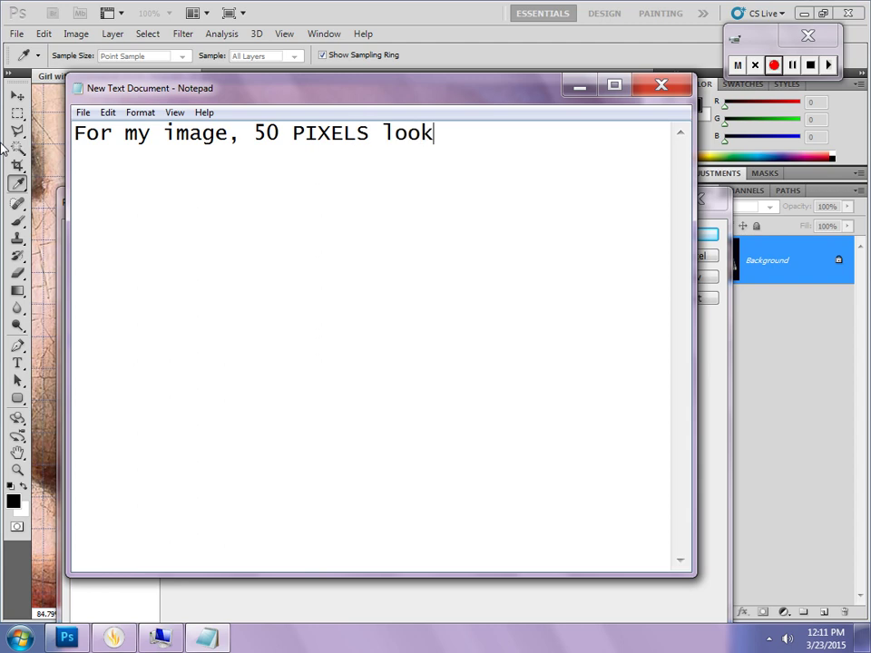
key("BackSpace")
type("s good.")
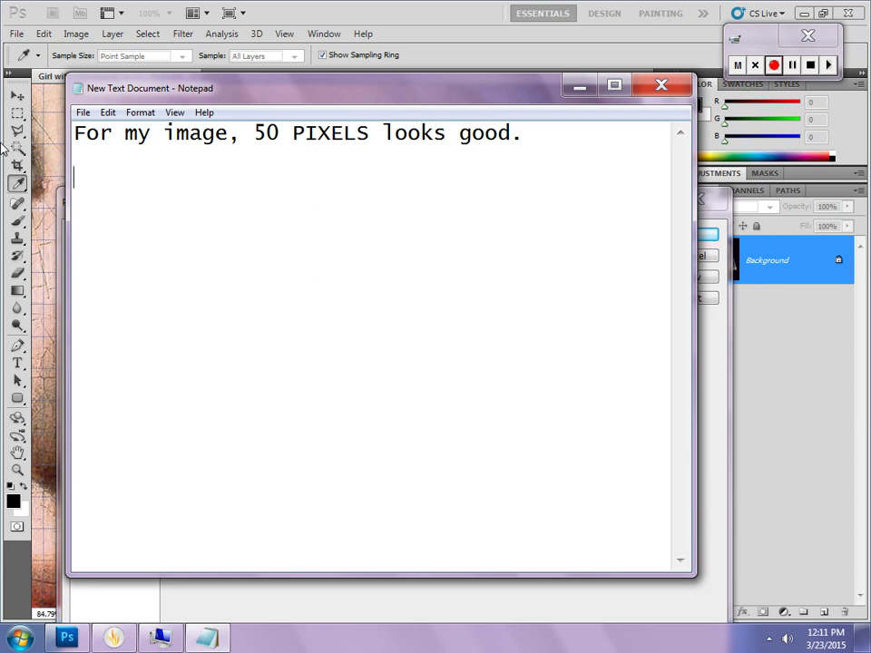
Add the line "Notice I said, PIXELS." beneath the first sentence of the note, separated by a blank line
type("no")
key("BackSpace")
key("BackSpace")
type("Notice")
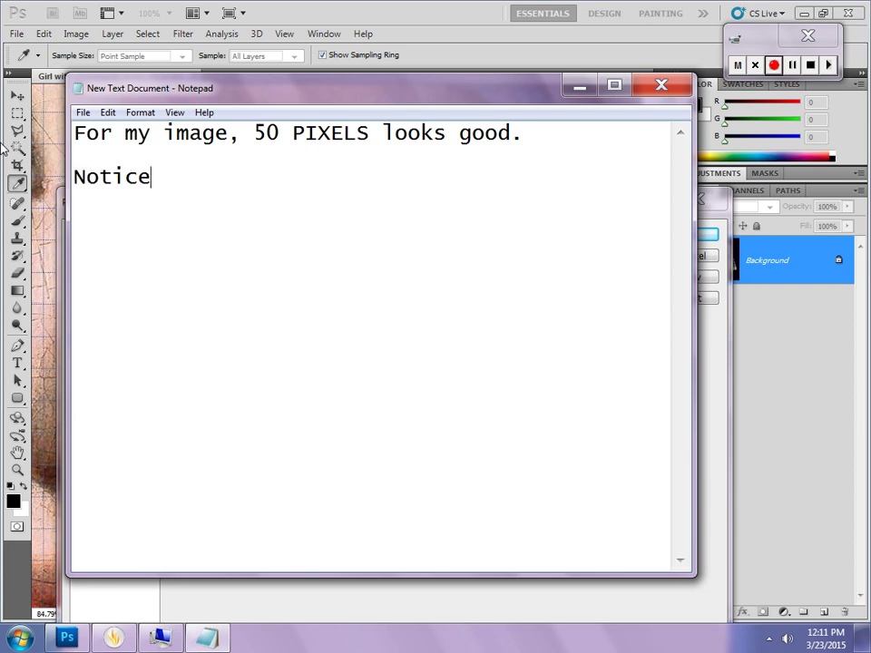
type(" i")
key("BackSpace")
key("BackSpace")
type("I said")
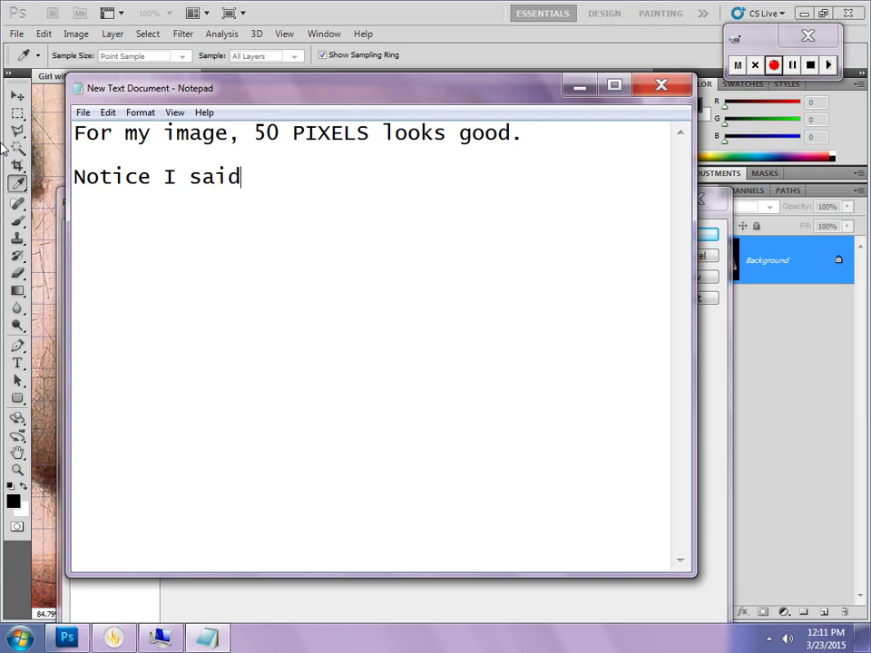
type(", PIXELS")
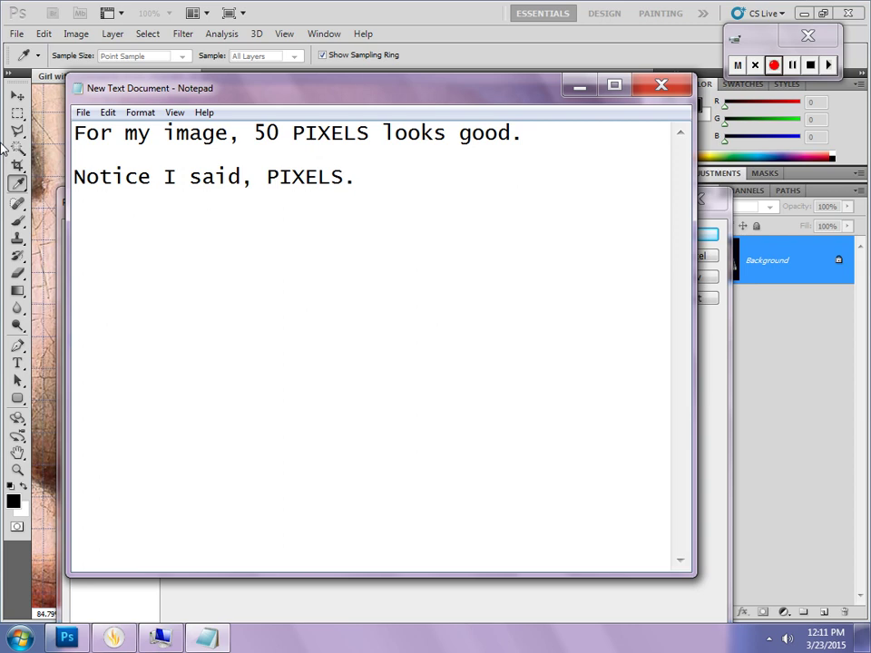
type(".")
Switch to Photoshop and keep the grid preferences at pixels, 1 subdivision and Dashed Lines
left_click(580, 85)
left_click(549, 391)
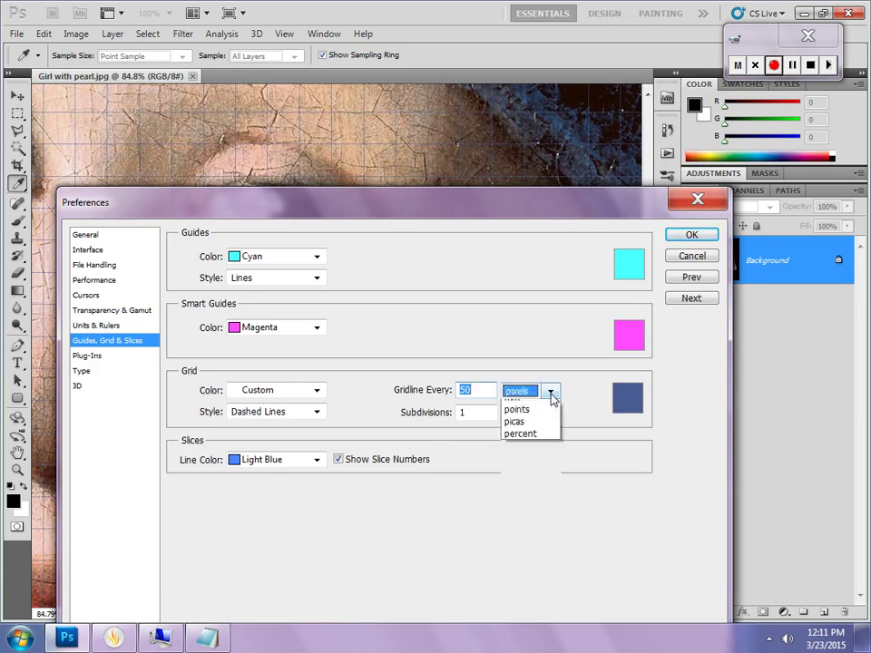
left_click(526, 408)
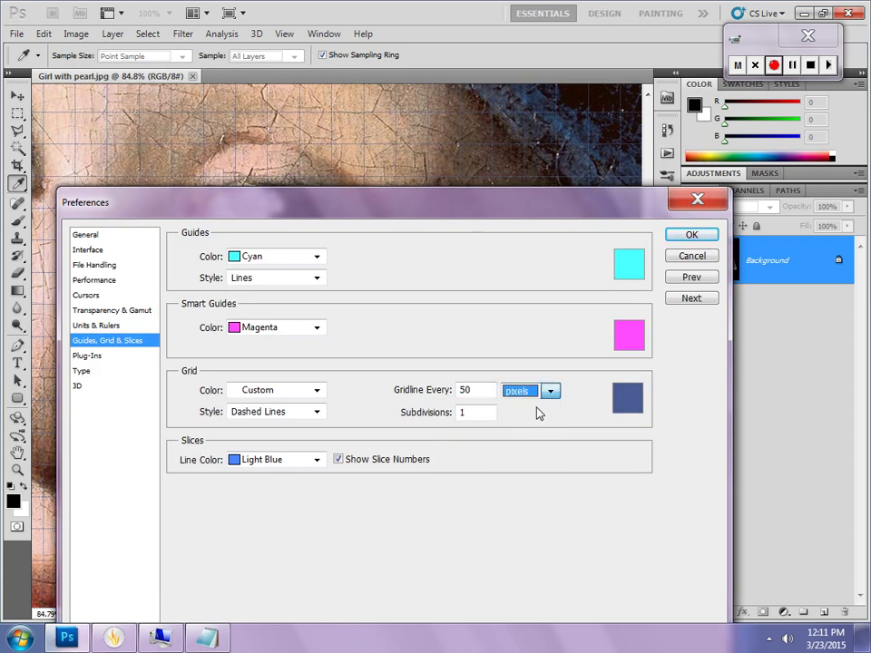
left_click(478, 413)
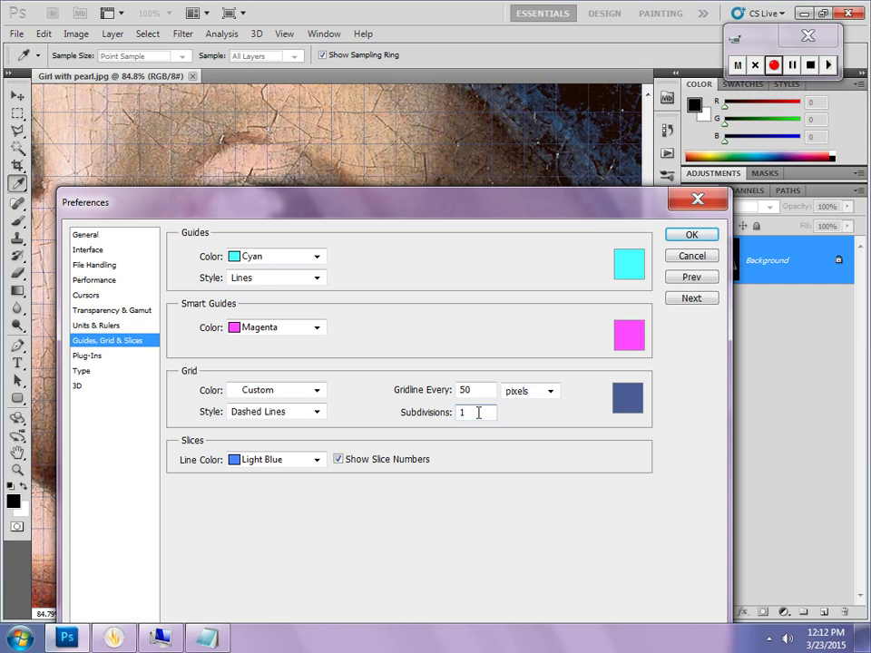
left_click(317, 413)
left_click(296, 440)
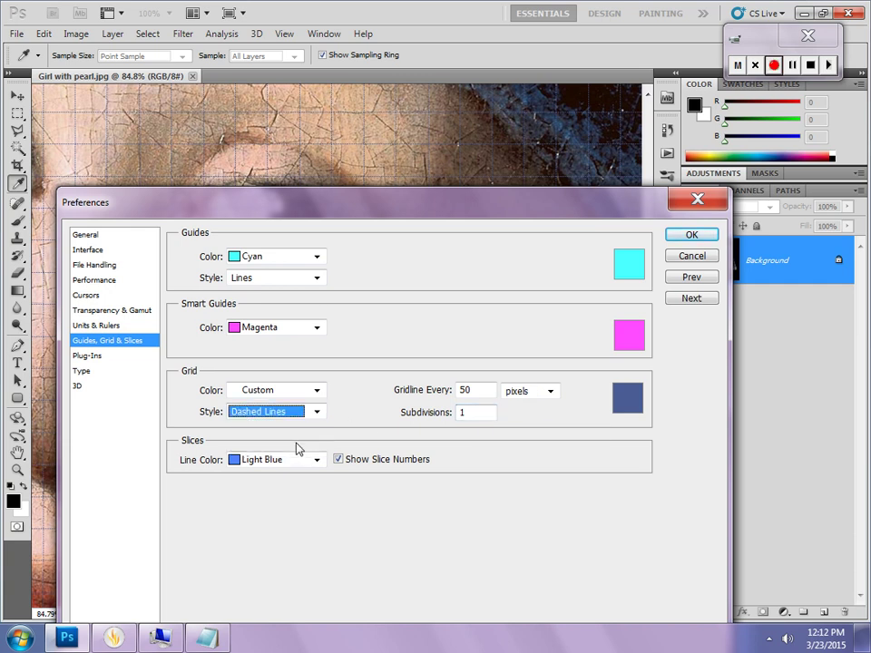
Switch to Notepad and replace the note with "Choose a grid color of your choice."
left_click(207, 637)
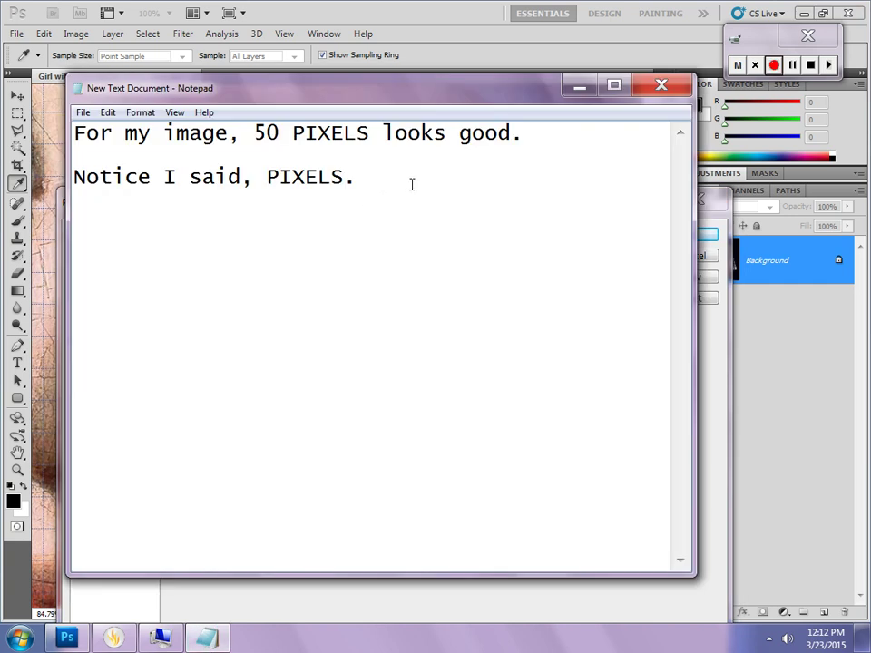
key("ctrl+a")
type("Cho")
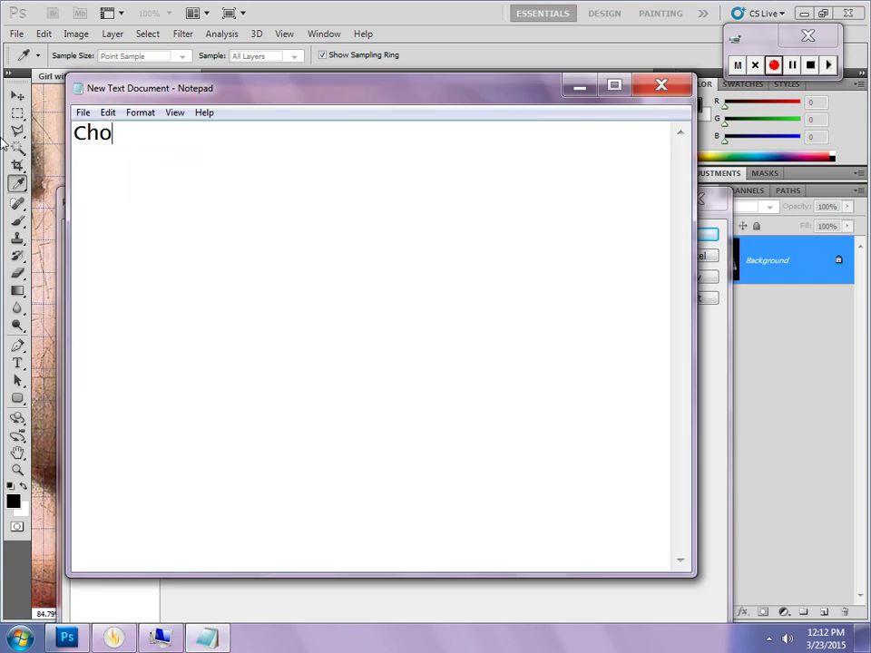
type("ose a grid ")
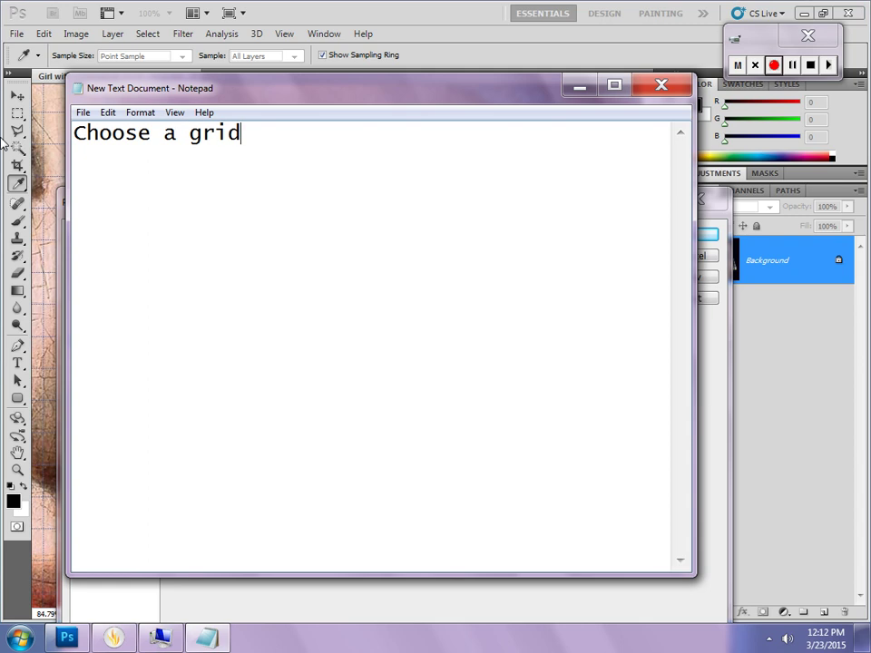
type("color of ")
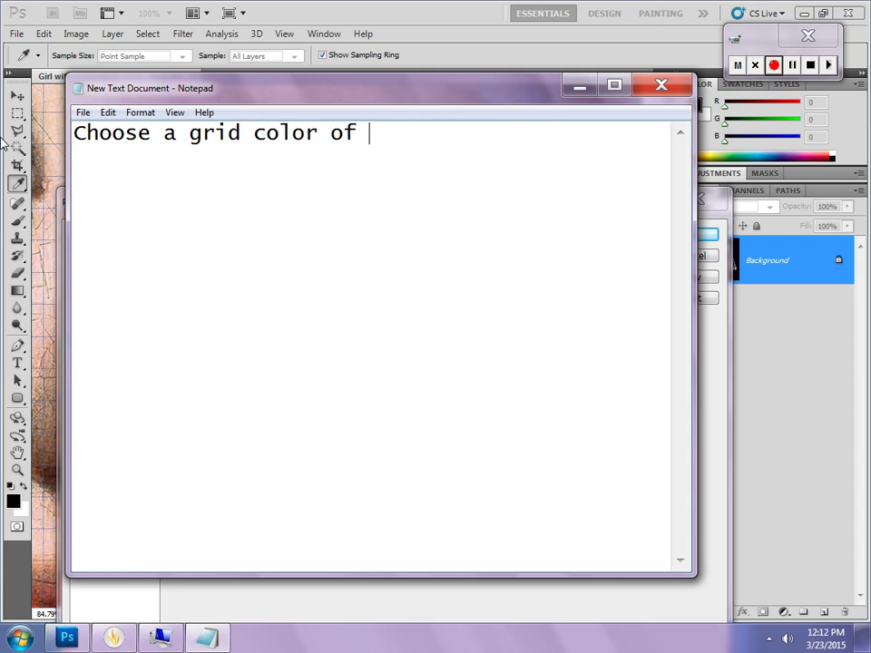
type("your choice.")
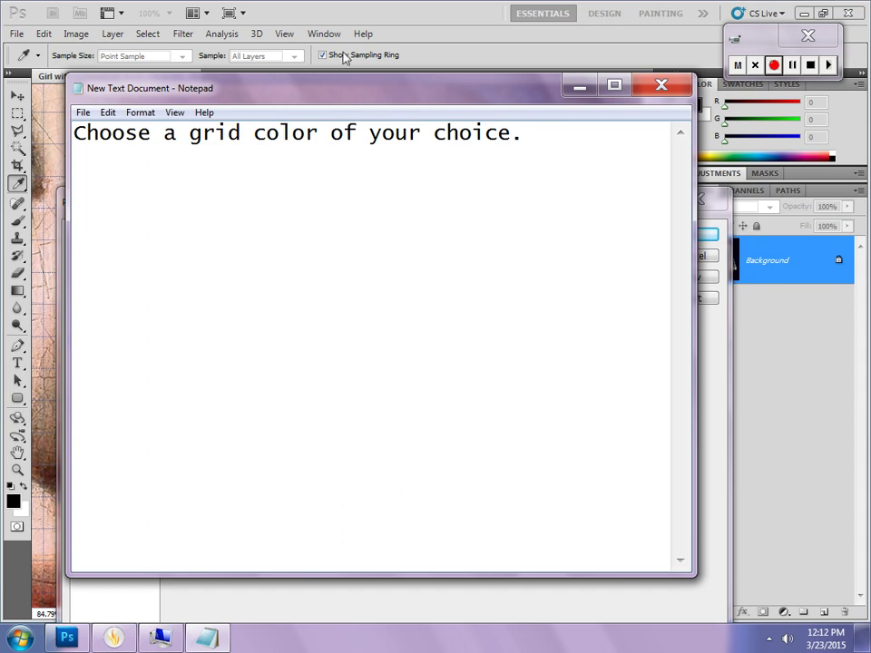
Switch to Photoshop, try pink and green grid colors, settle on the muted blue 4d558c and apply the preferences
left_click(581, 87)
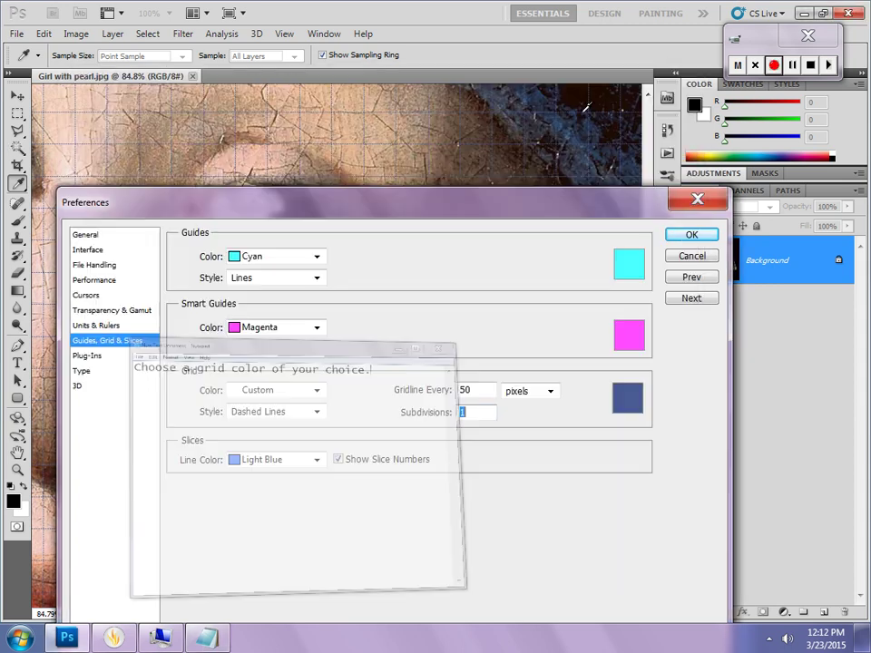
left_click(628, 409)
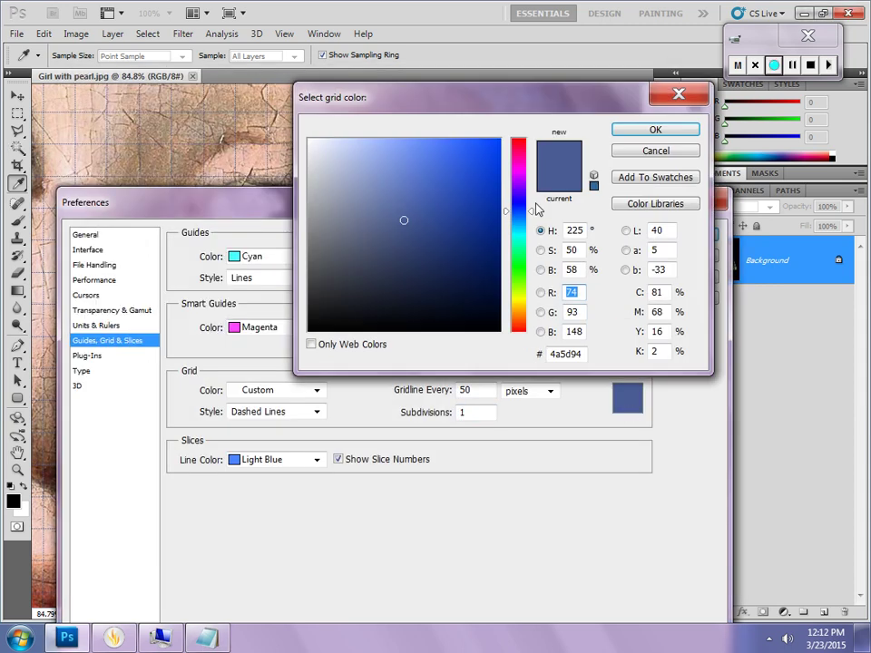
left_click(520, 154)
mouse_move(424, 179)
left_mouse_down()
mouse_move(430, 161)
mouse_move(388, 176)
left_mouse_up()
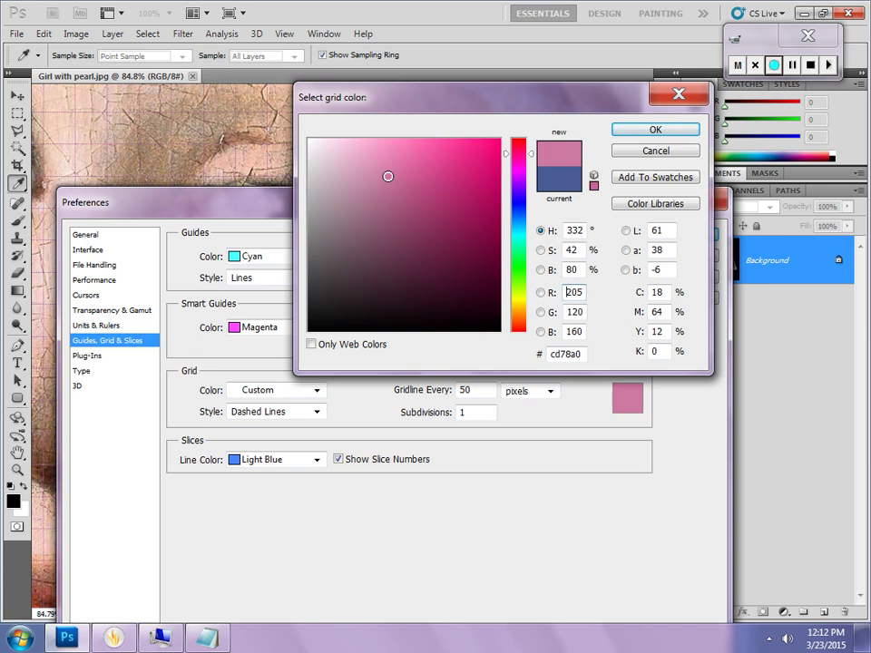
left_click(519, 265)
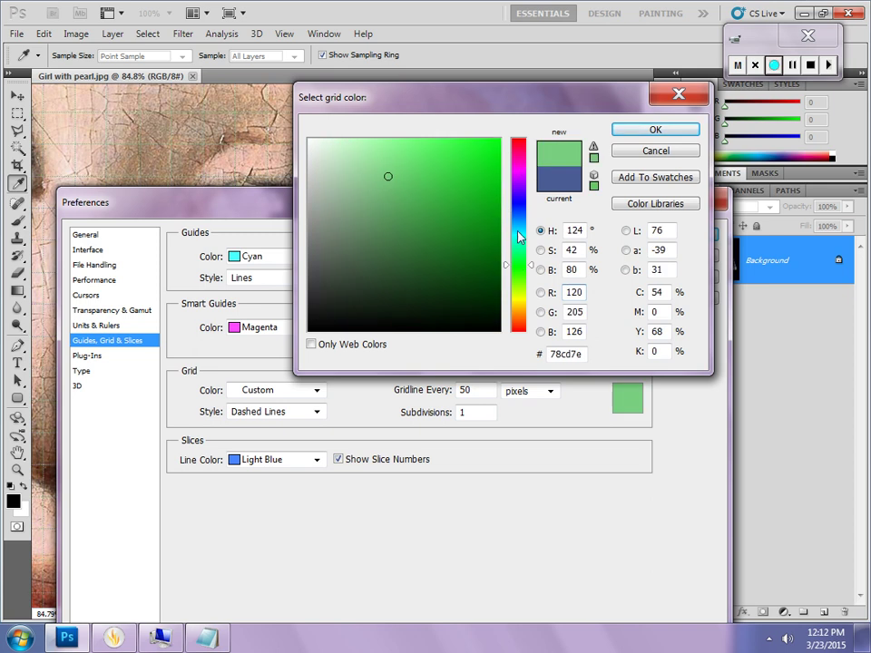
left_click(520, 230)
left_click(517, 208)
left_click(411, 200)
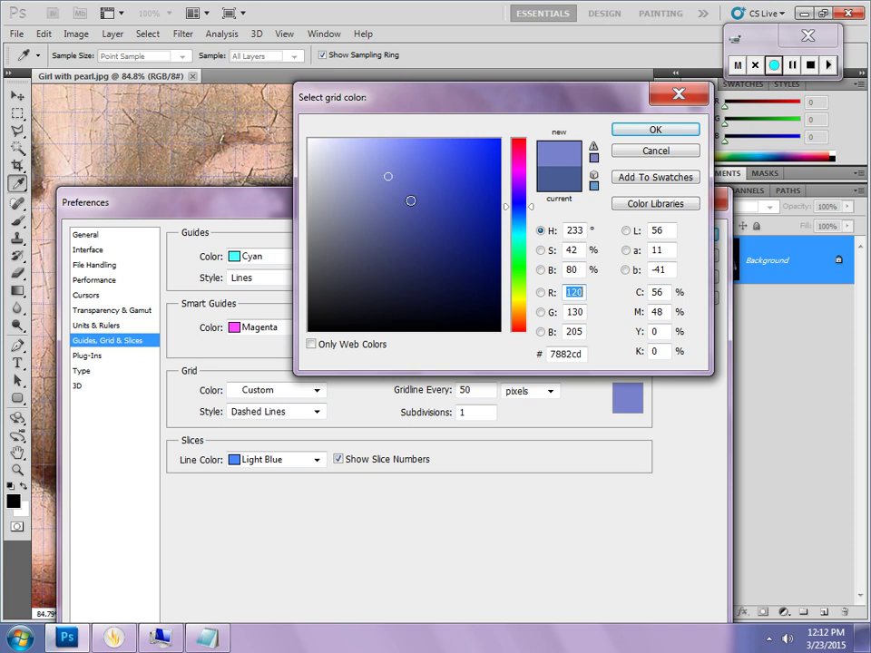
left_click_drag(411, 200, 394, 225)
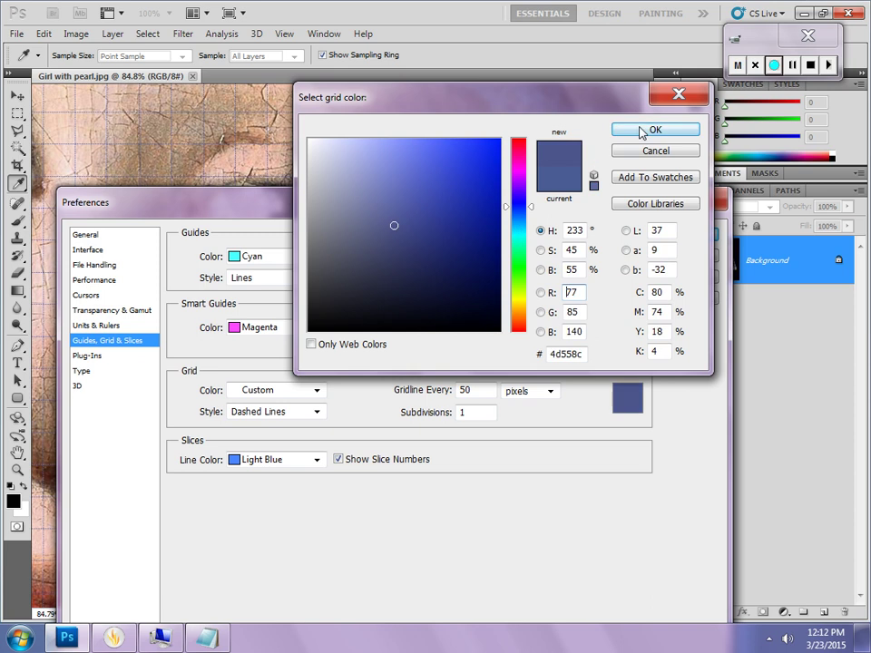
left_click(655, 130)
left_click_drag(528, 194, 486, 234)
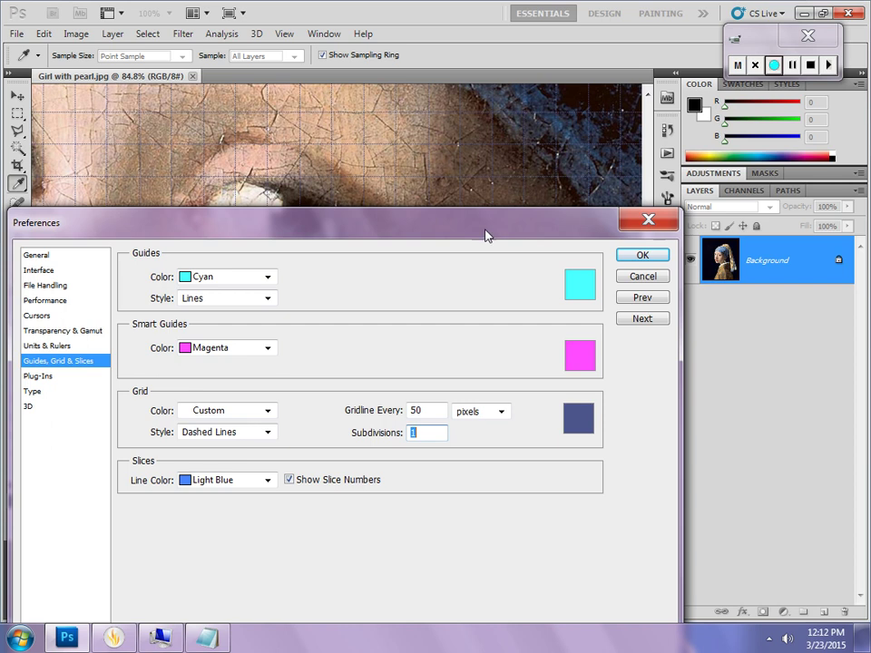
left_click(643, 256)
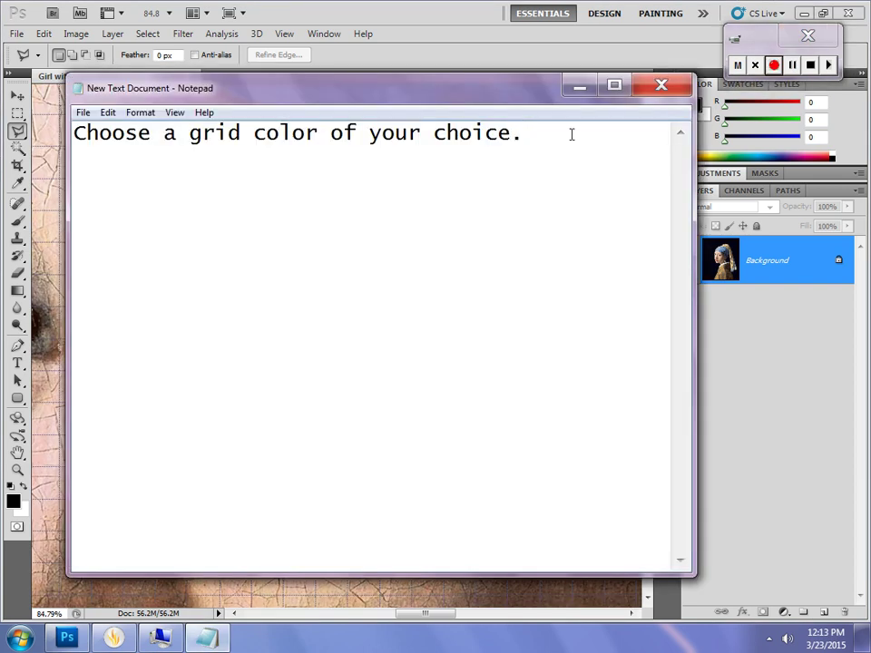
Replace the Notepad text with "To make this project easier I have created an Action."
left_click_drag(572, 134, 70, 148)
type("To ")
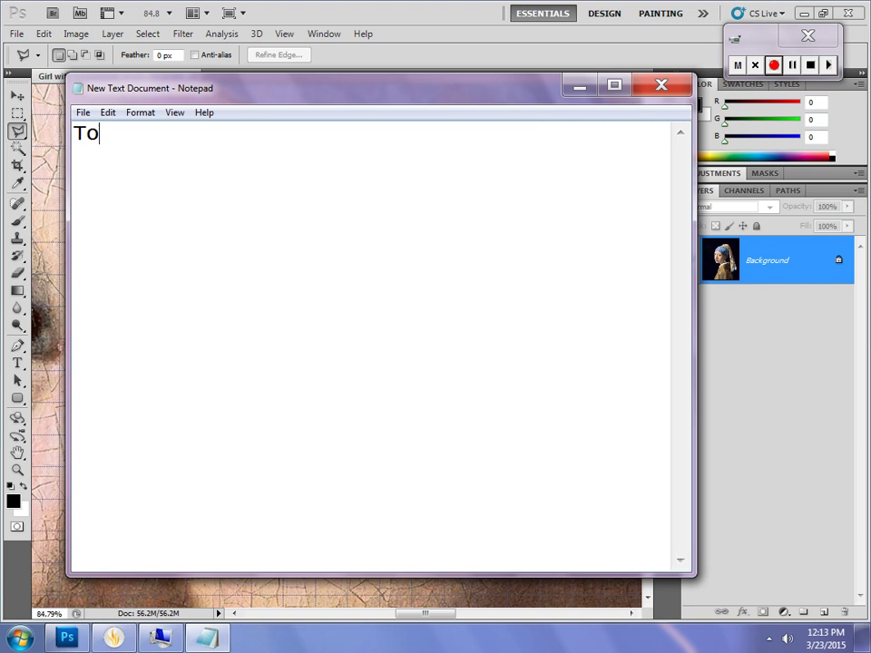
type("make this ")
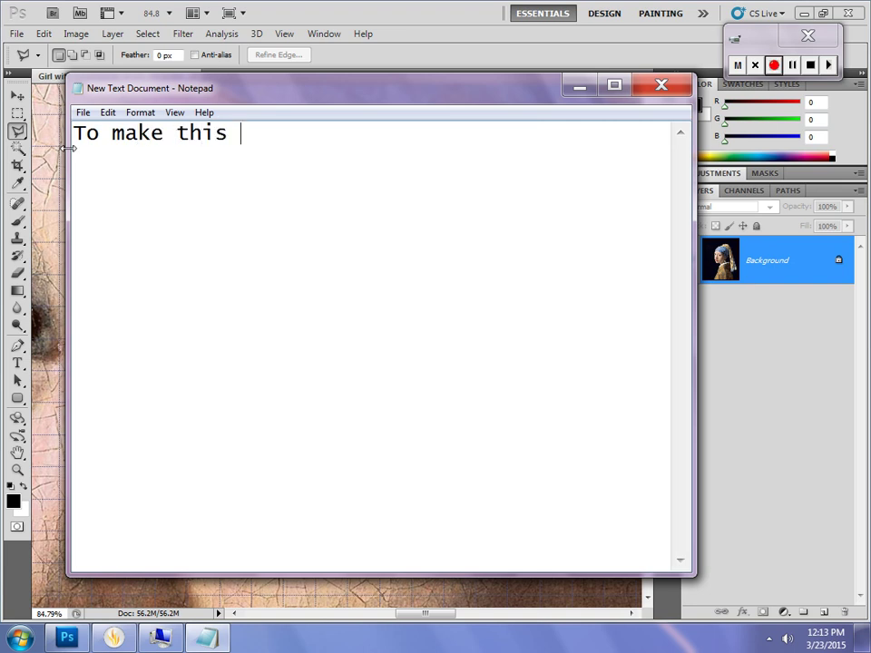
type("project e")
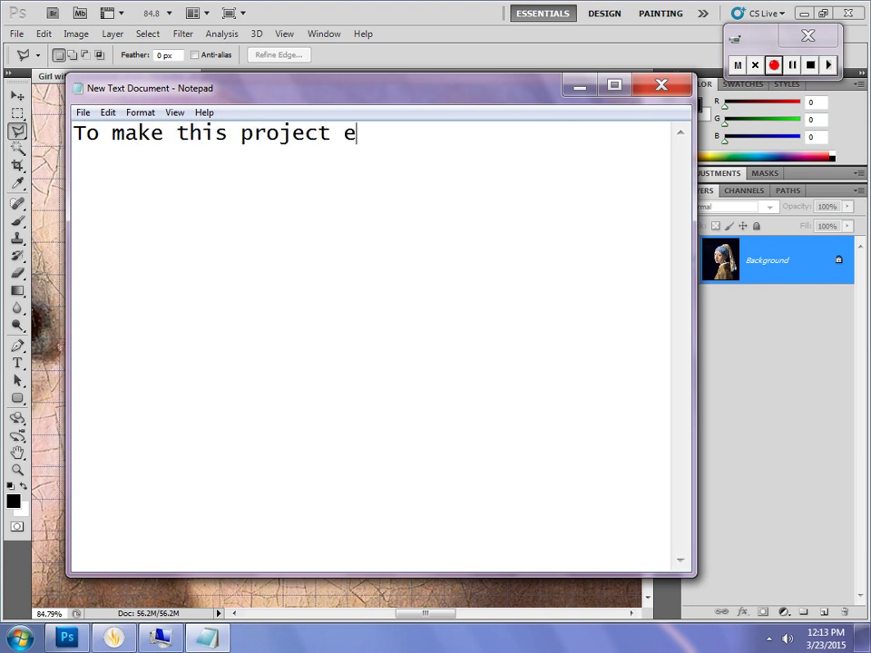
type("asier")
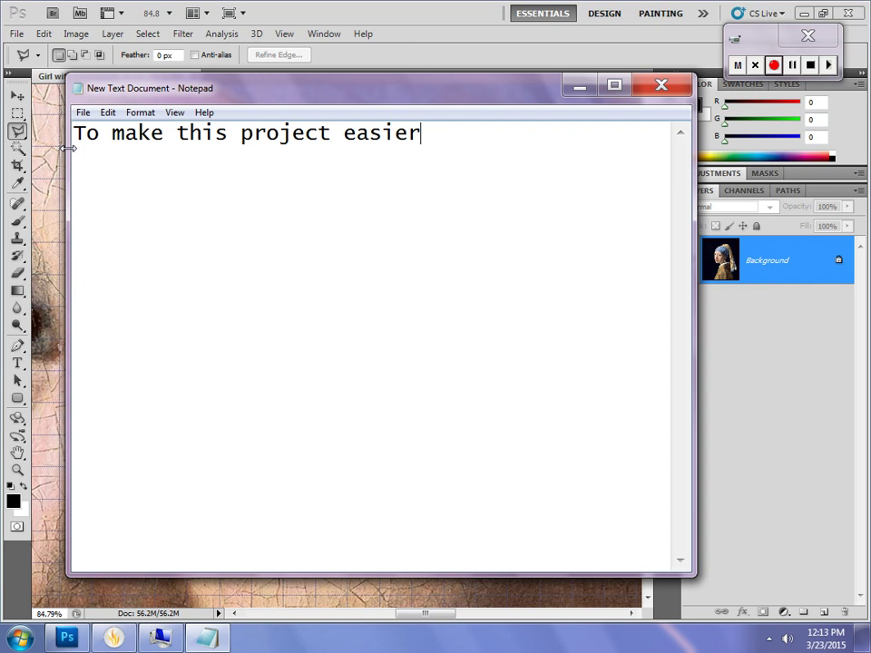
type(" I have ")
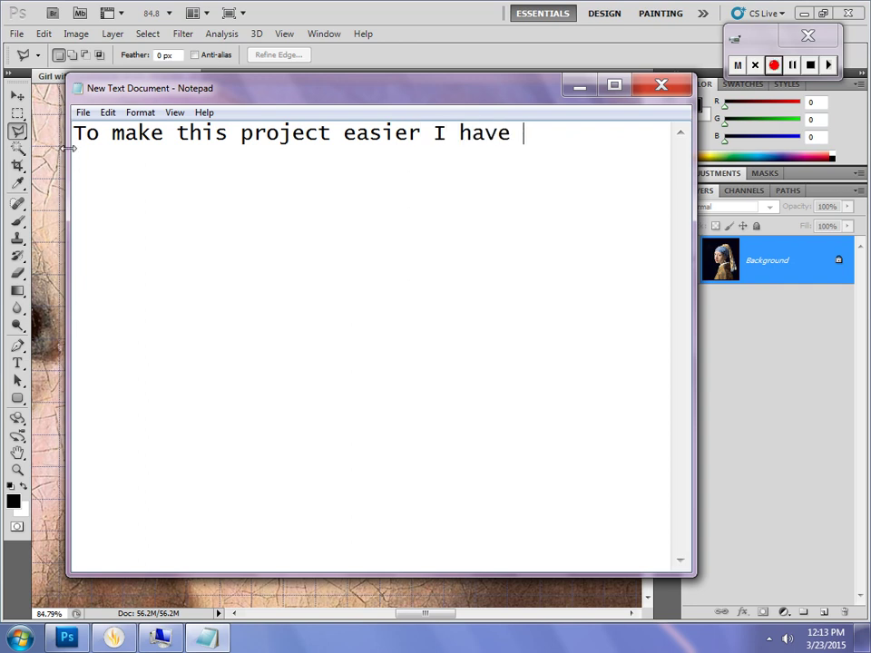
type("create")
key("BackSpace")
type("d ")
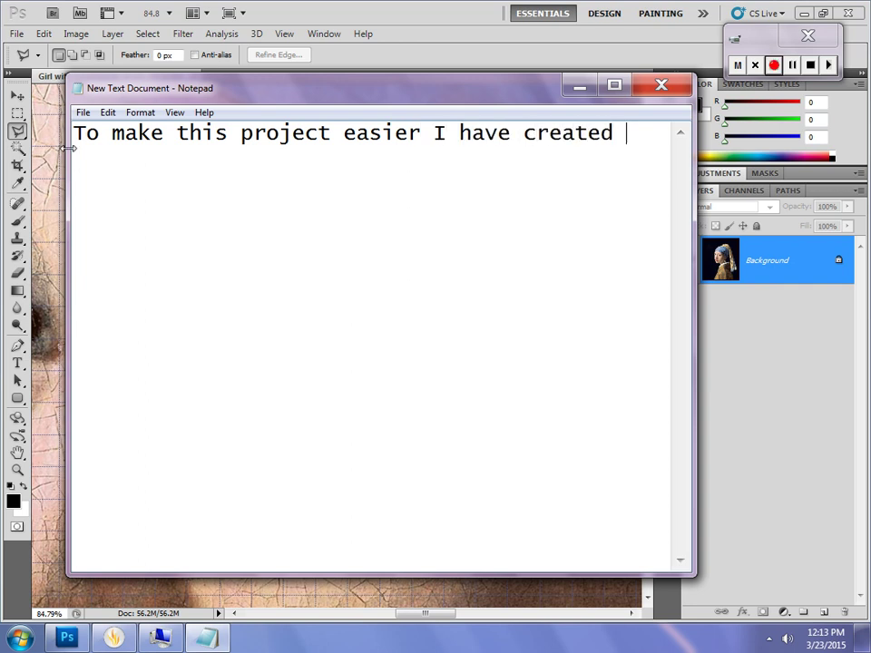
type("an Action.  ")
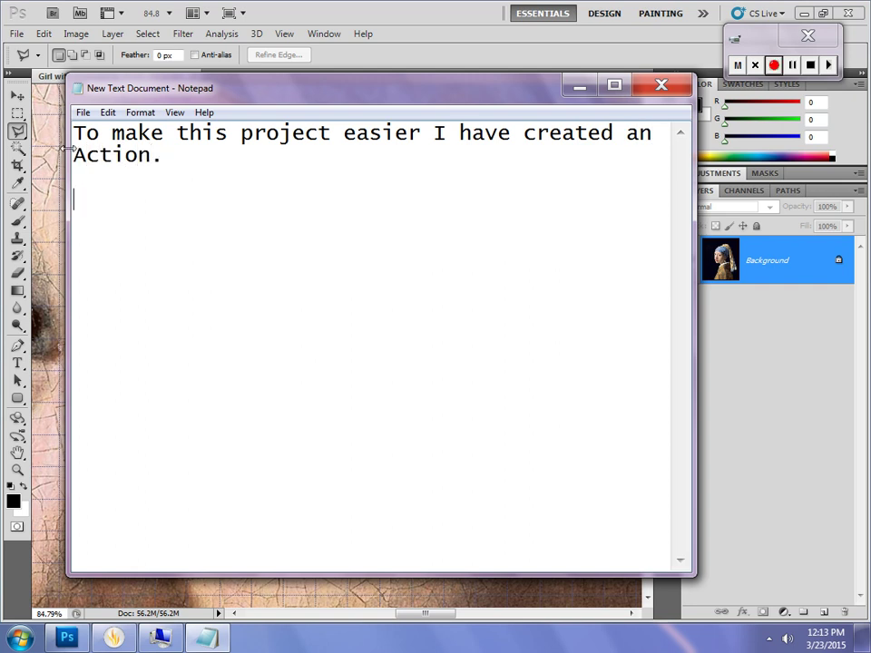
Add the line "I will load it now." below the existing Notepad text
type("I will lo")
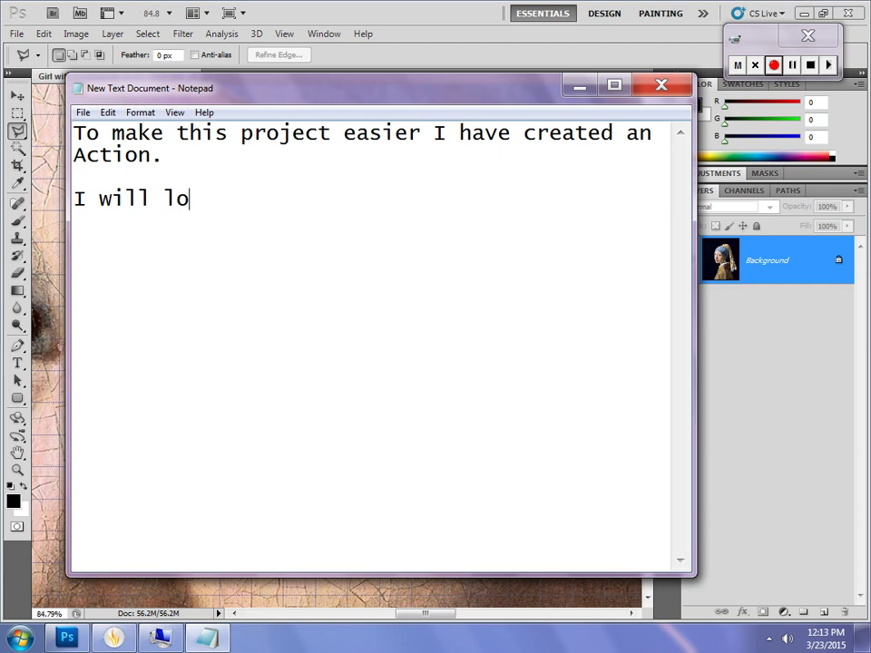
type("ad it ")
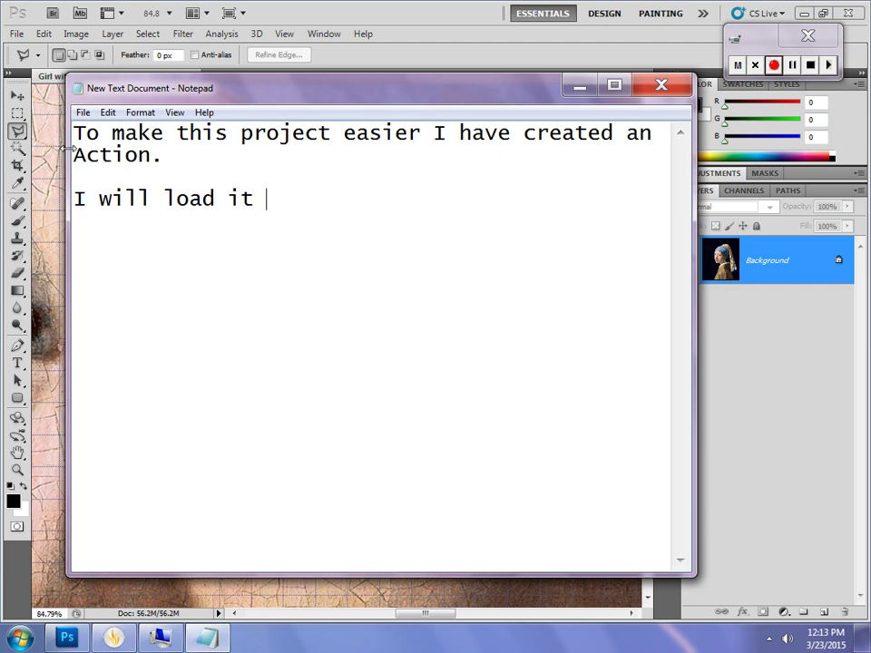
type("now.")
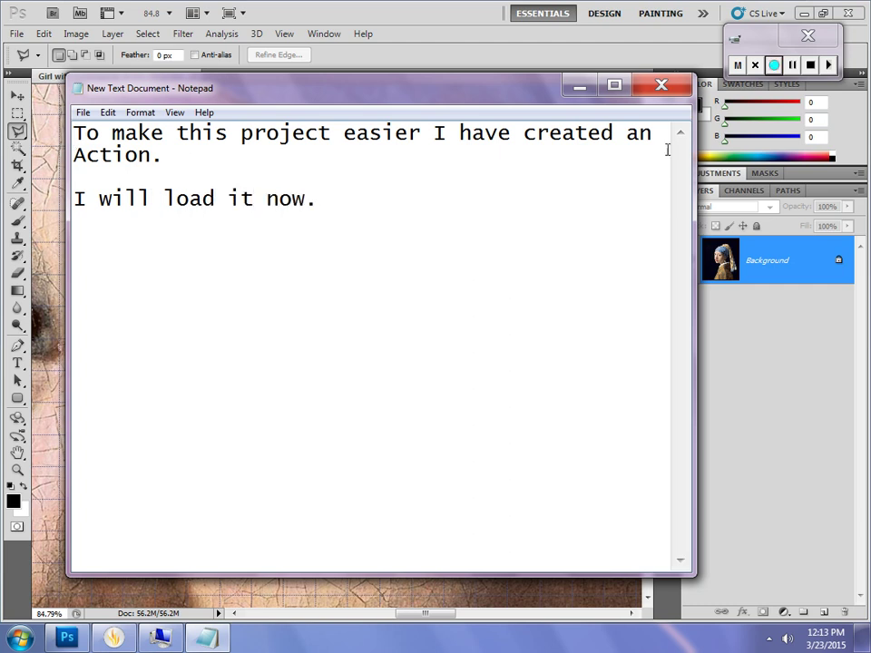
Switch to Photoshop, show the Actions list and open the Load Actions dialog
left_click(579, 86)
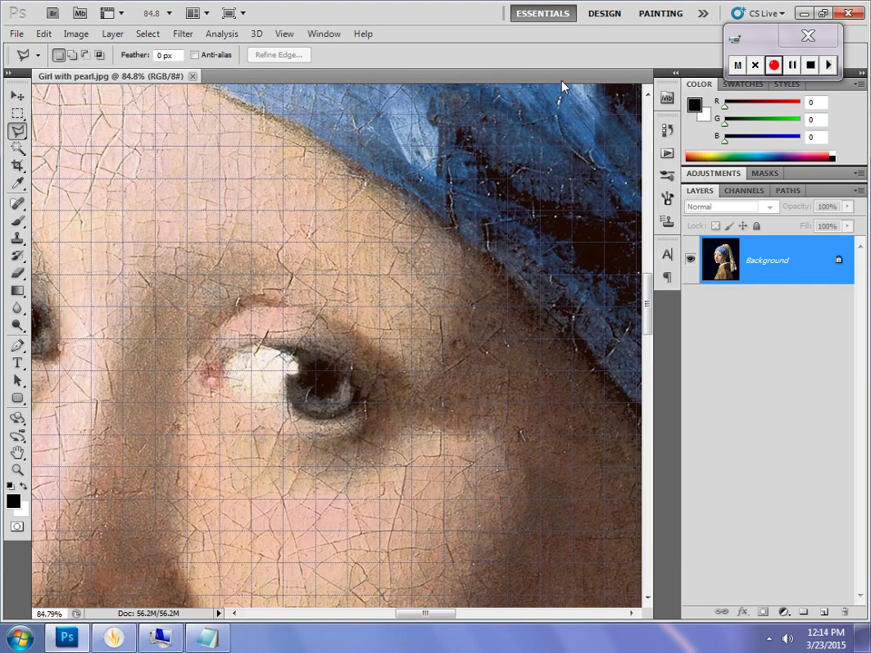
left_click(323, 36)
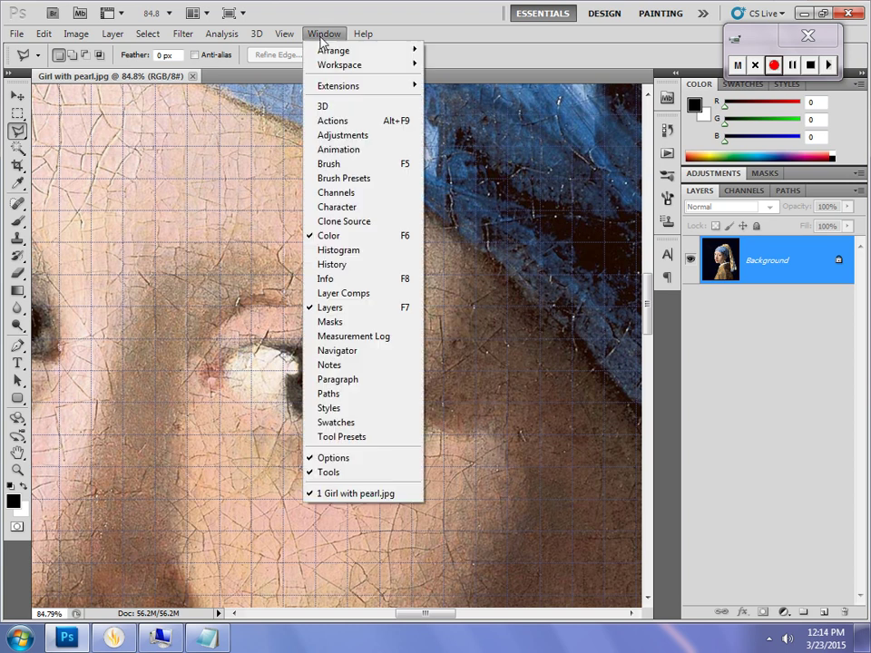
left_click(354, 123)
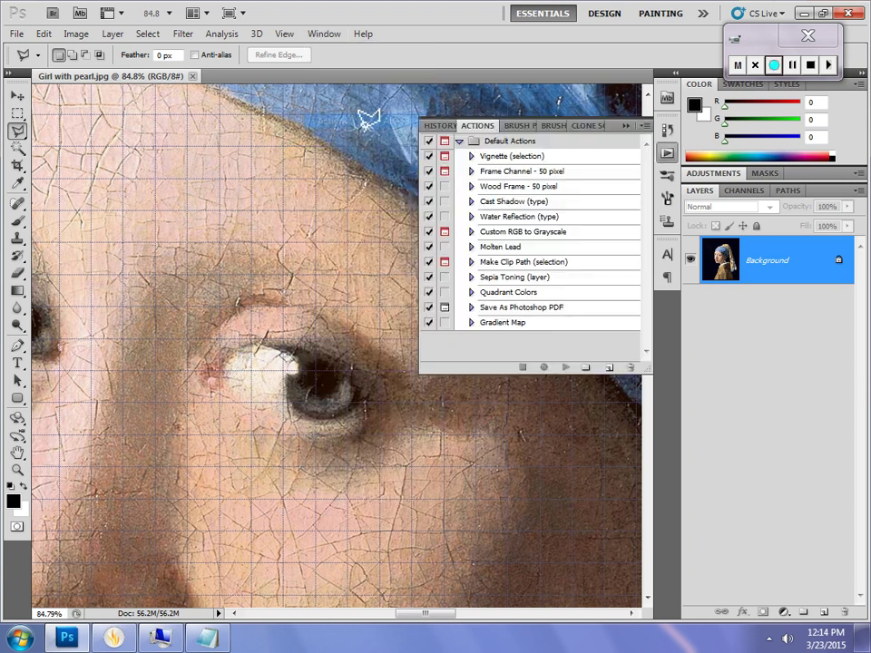
left_click(643, 126)
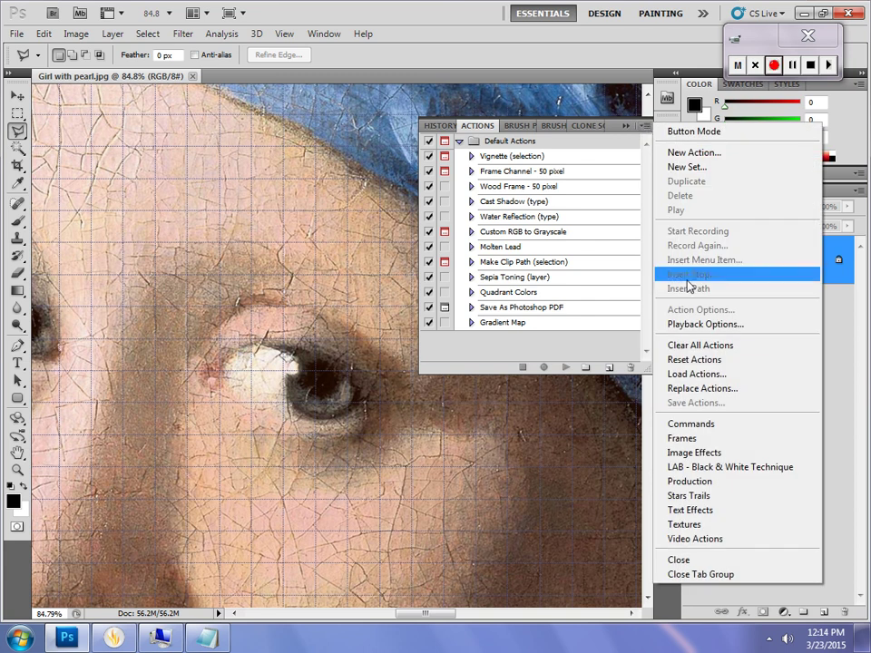
left_click(682, 375)
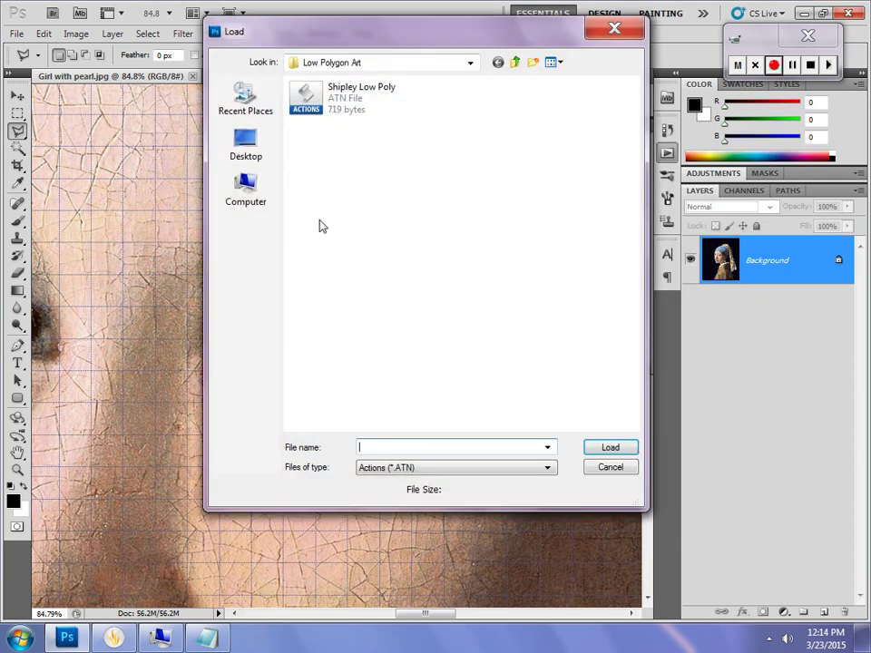
Load the Low Poly ATN file from Period7's Low Polygon Art folder in the teacher's folder on HandOut (O:), then collapse the Actions list
left_click(243, 193)
double_click(363, 290)
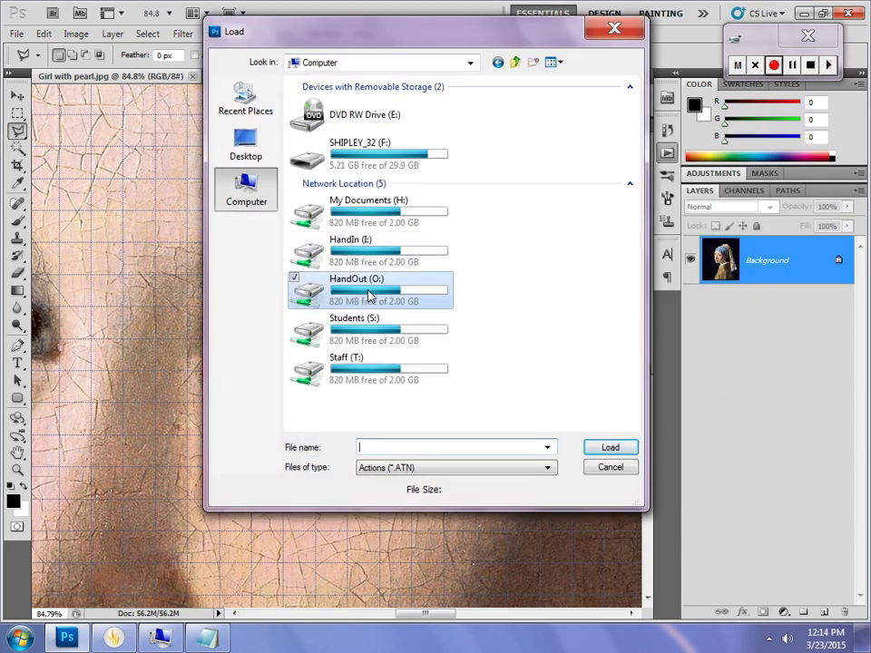
left_click_drag(632, 107, 624, 357)
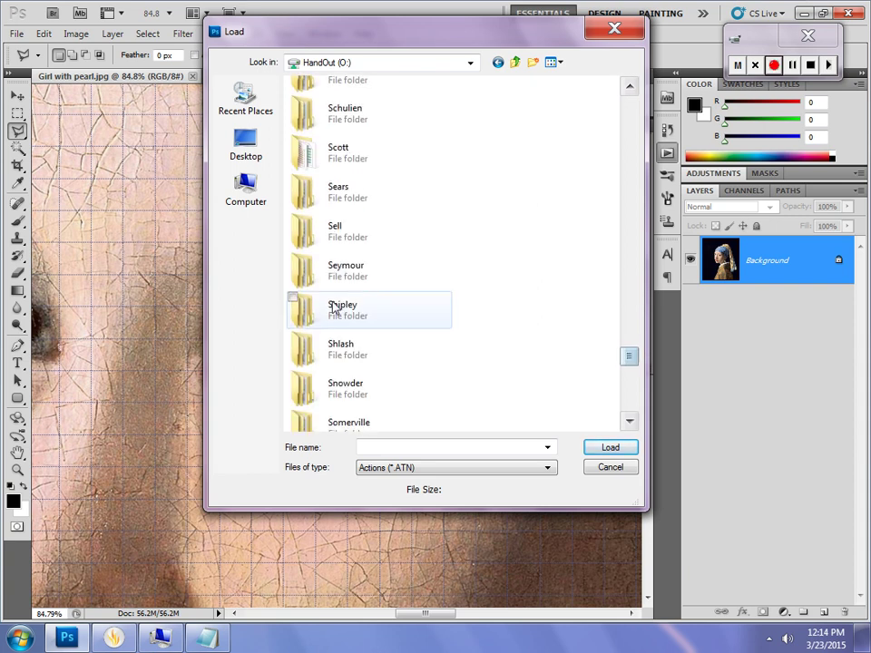
double_click(343, 313)
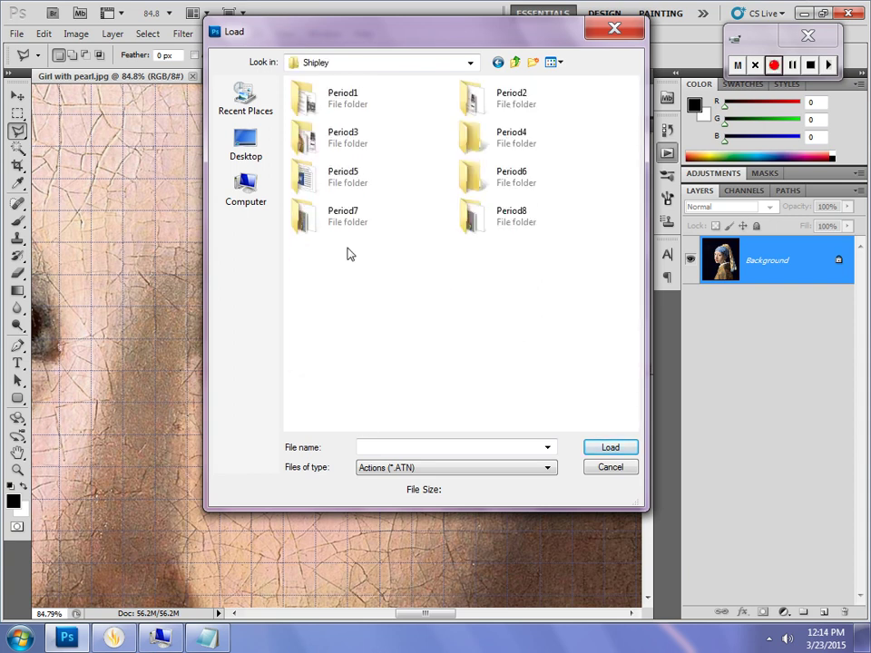
double_click(353, 228)
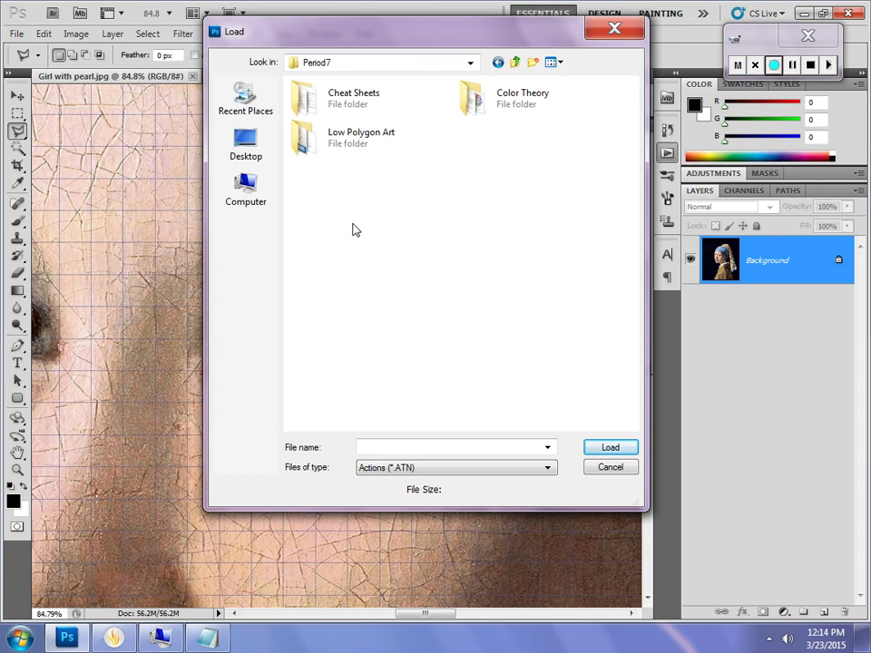
double_click(362, 147)
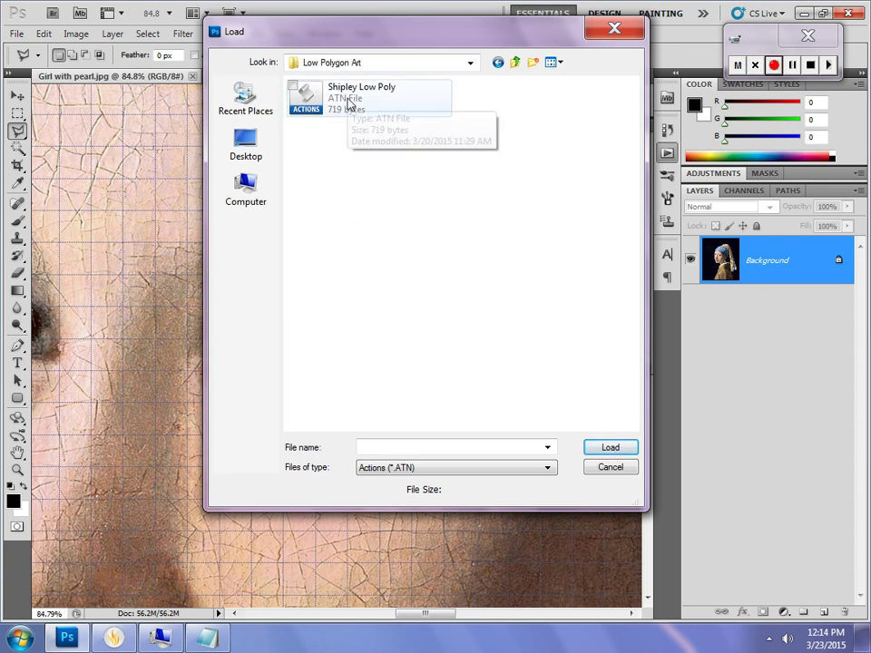
left_click(350, 107)
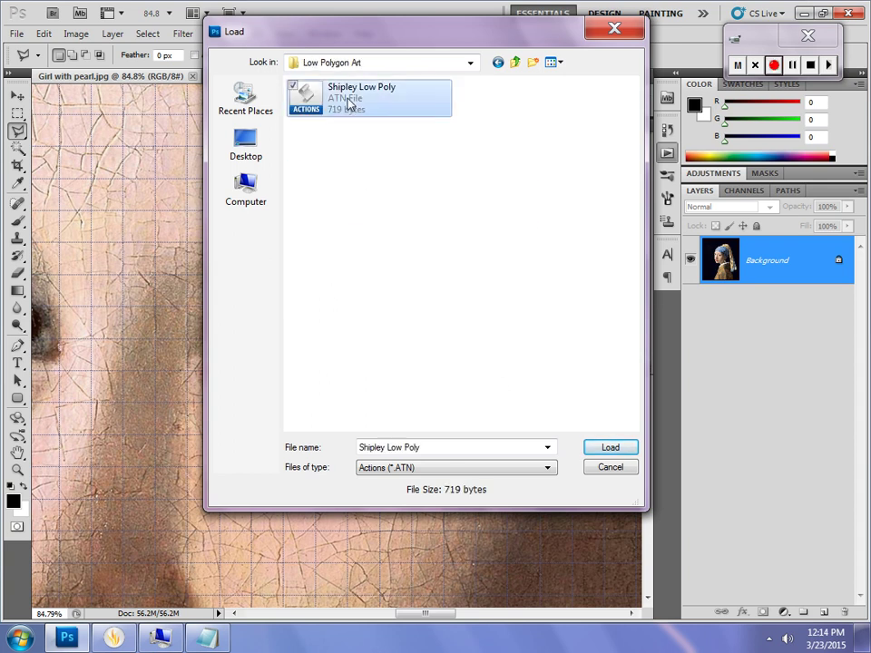
left_click(603, 449)
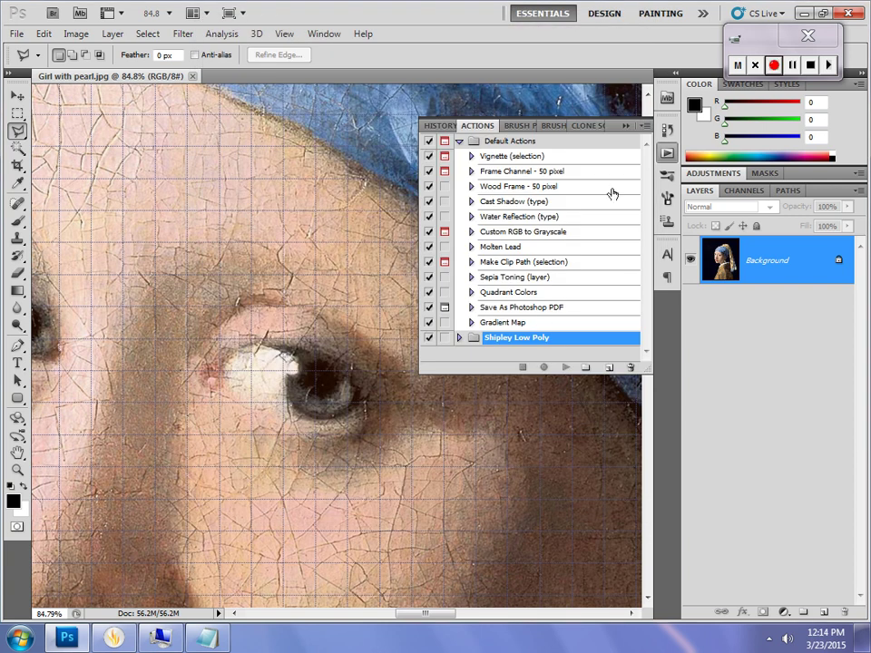
left_click(626, 128)
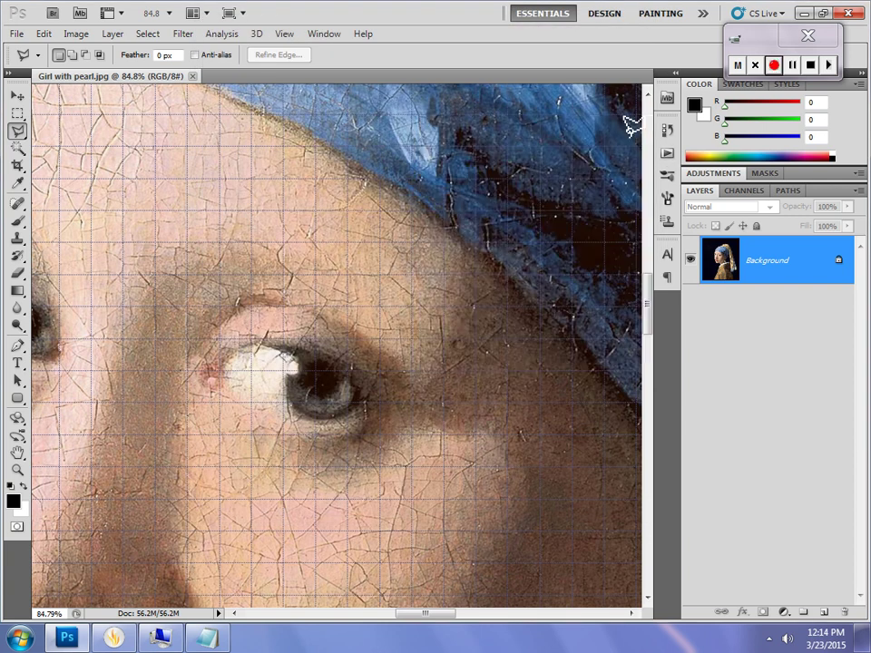
Switch to Notepad and replace the note with "The last thing to check is grid snapping."
left_click(206, 638)
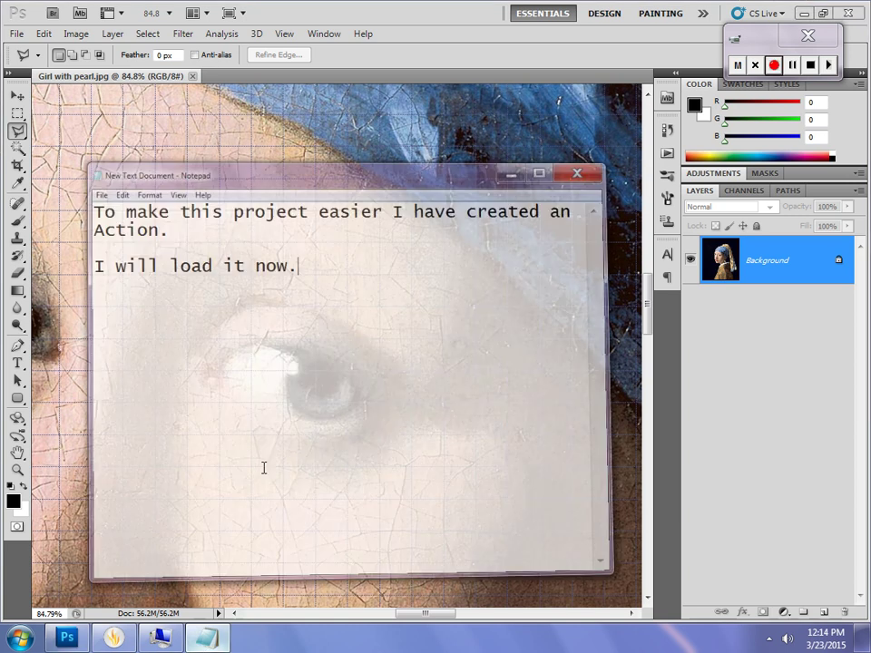
key("ctrl+a")
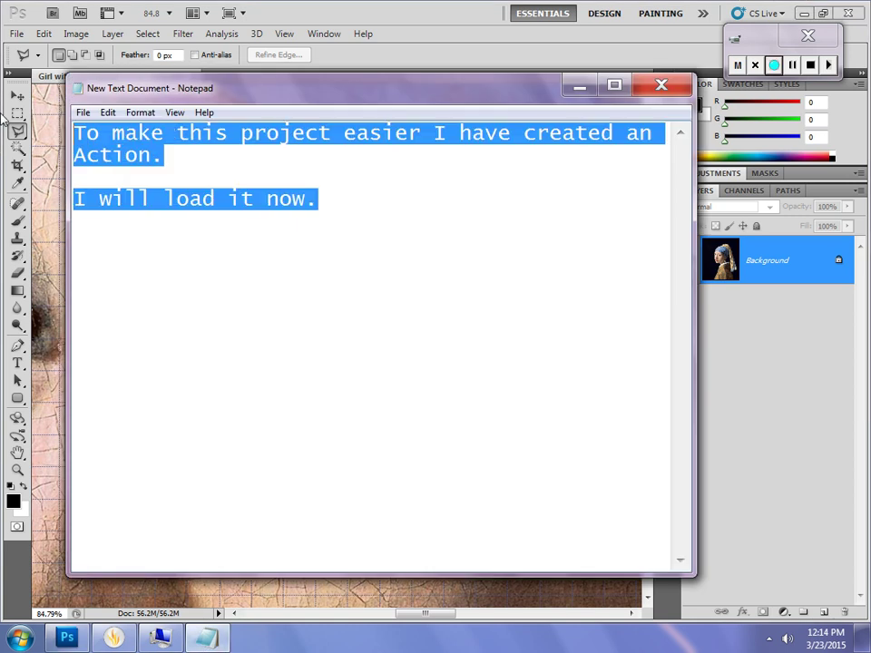
type("This")
key("BackSpace")
key("BackSpace")
type("e l")
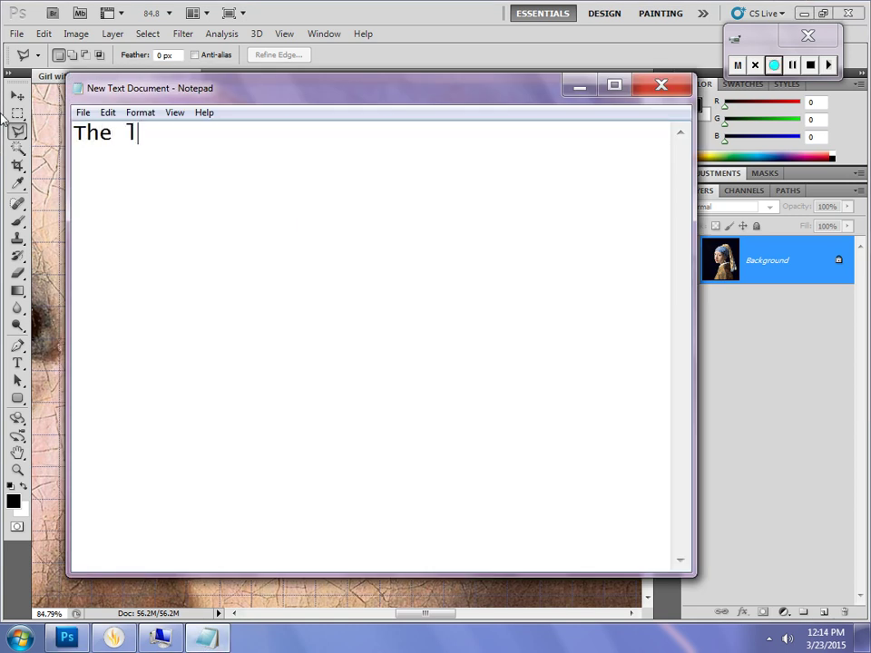
type("ast thing to ")
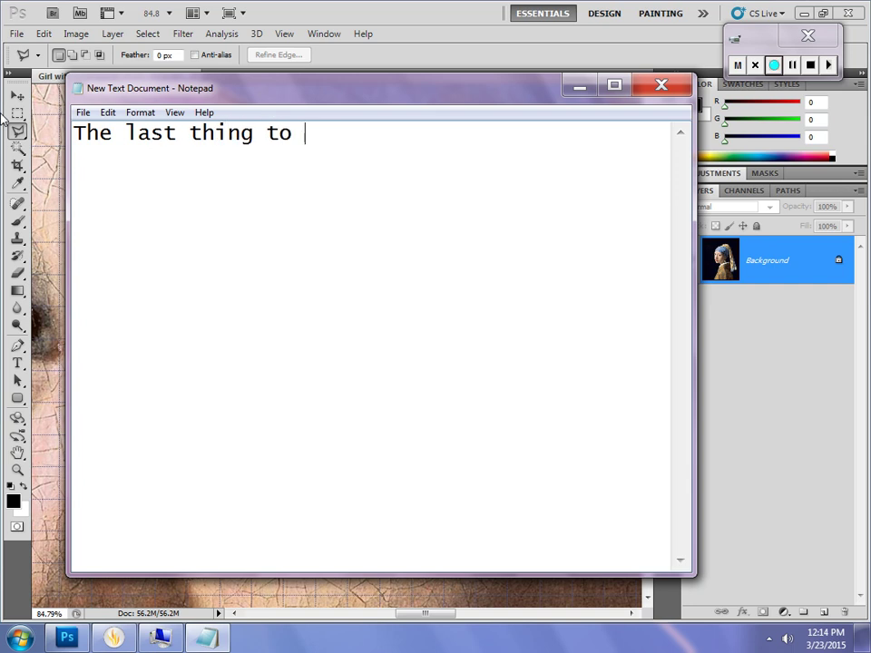
type("  che")
type("k is")
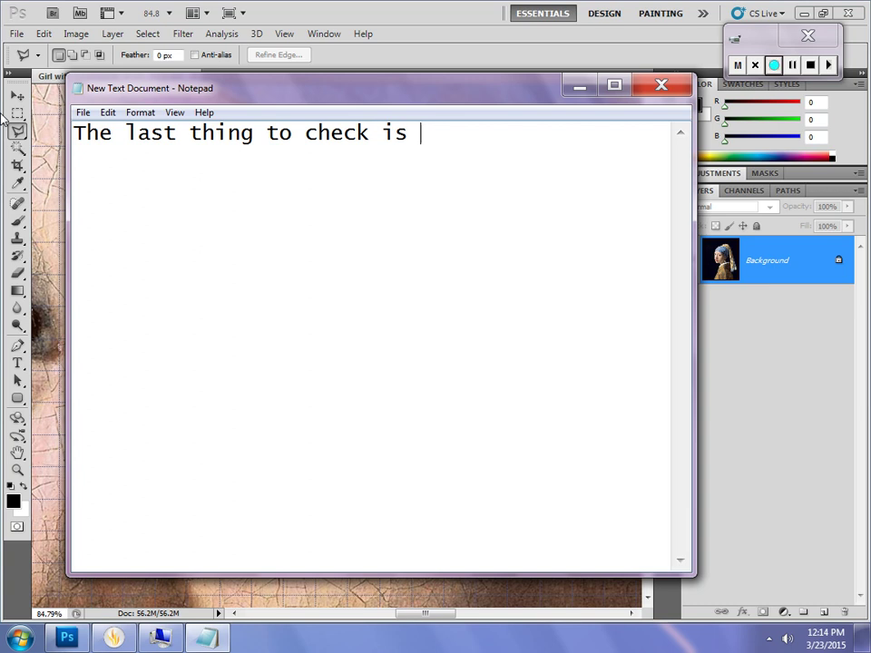
type(" grid s")
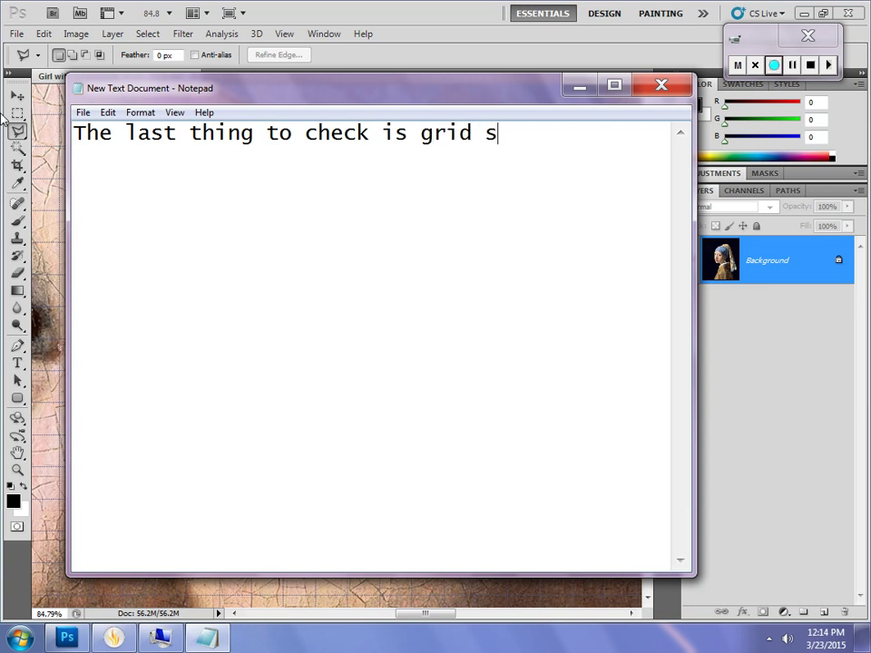
type("napping.")
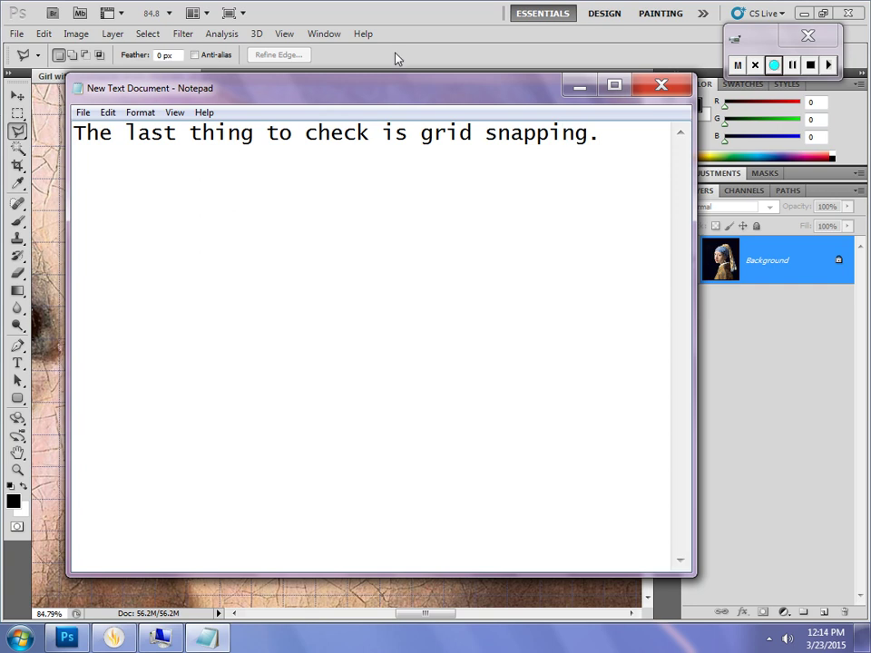
Switch to Photoshop and check whether Snap and Snap To Grid are enabled
left_click(580, 86)
left_click(284, 34)
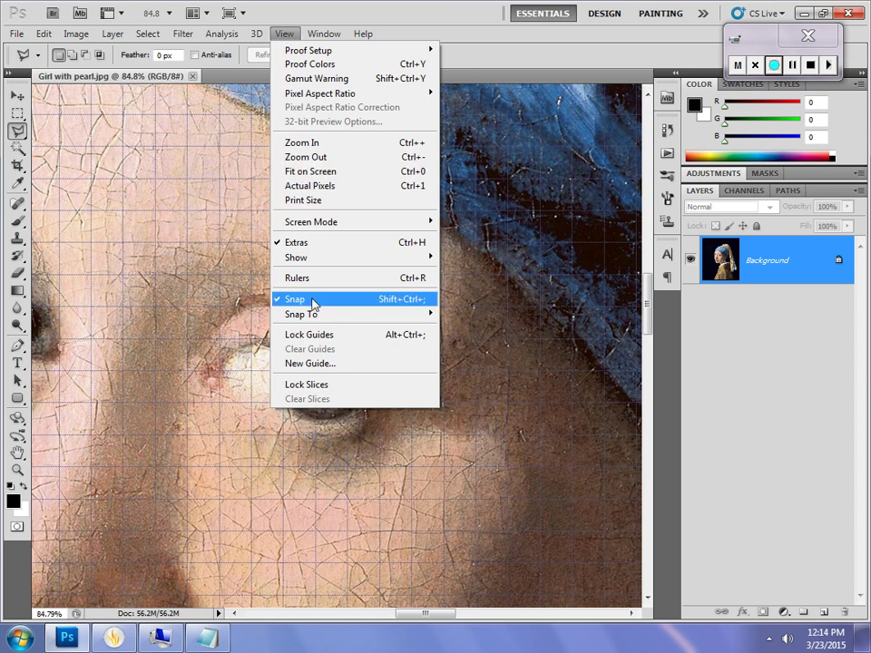
mouse_move(317, 314)
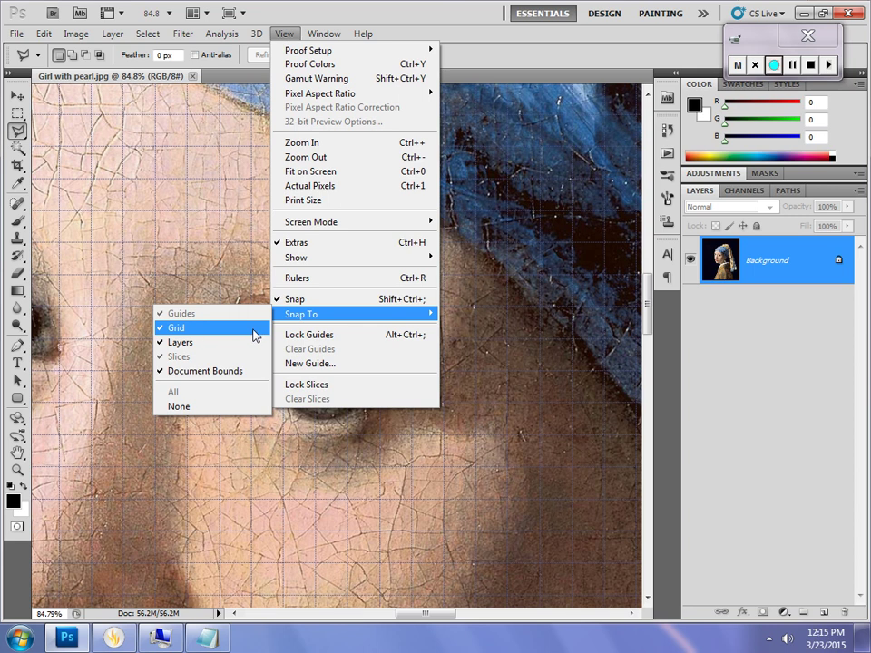
Switch to Notepad, add "If it has a checkmark beside it then we are ready to begin.", and return to Photoshop
key("alt+Tab")
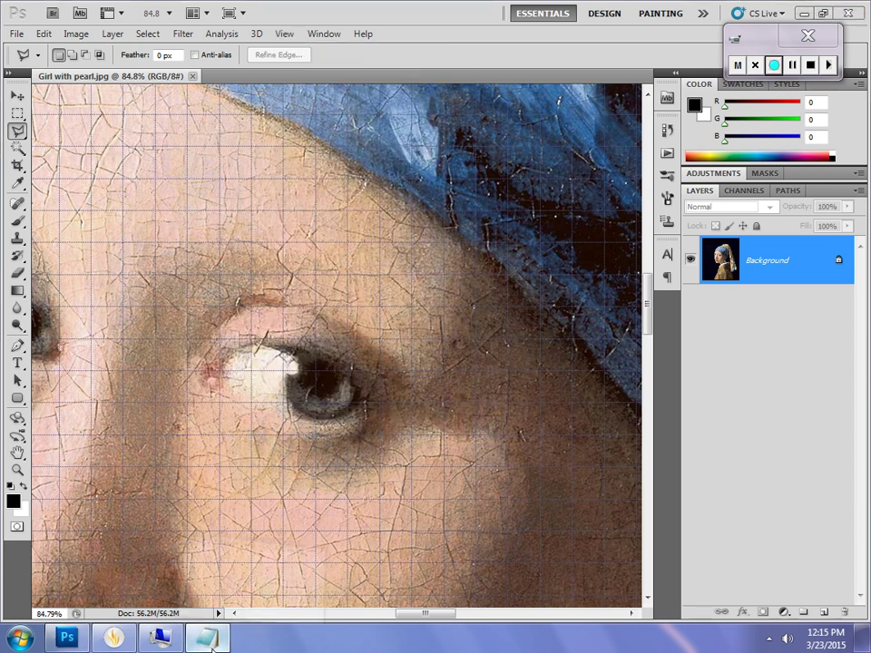
type("If ")
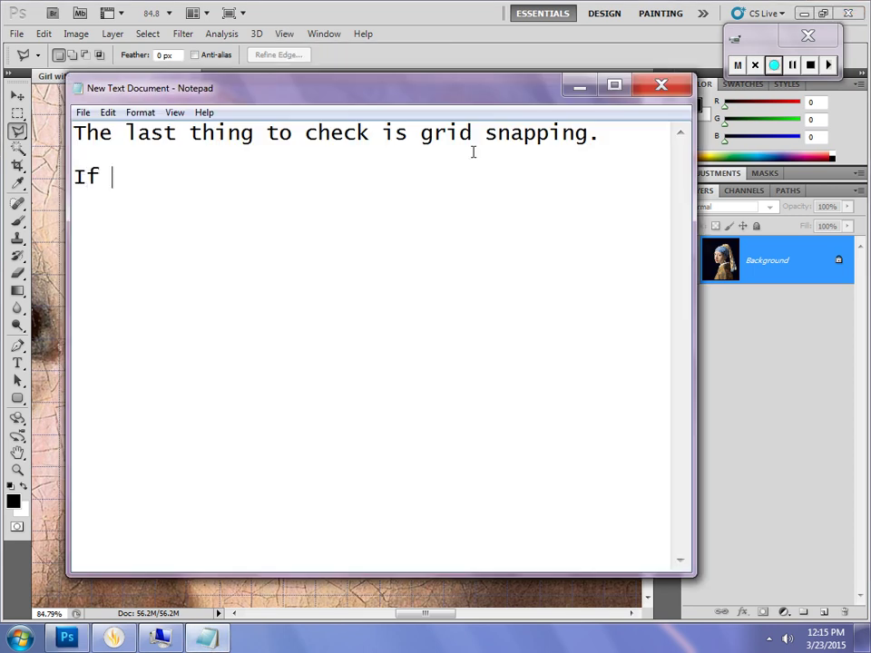
type("it has a")
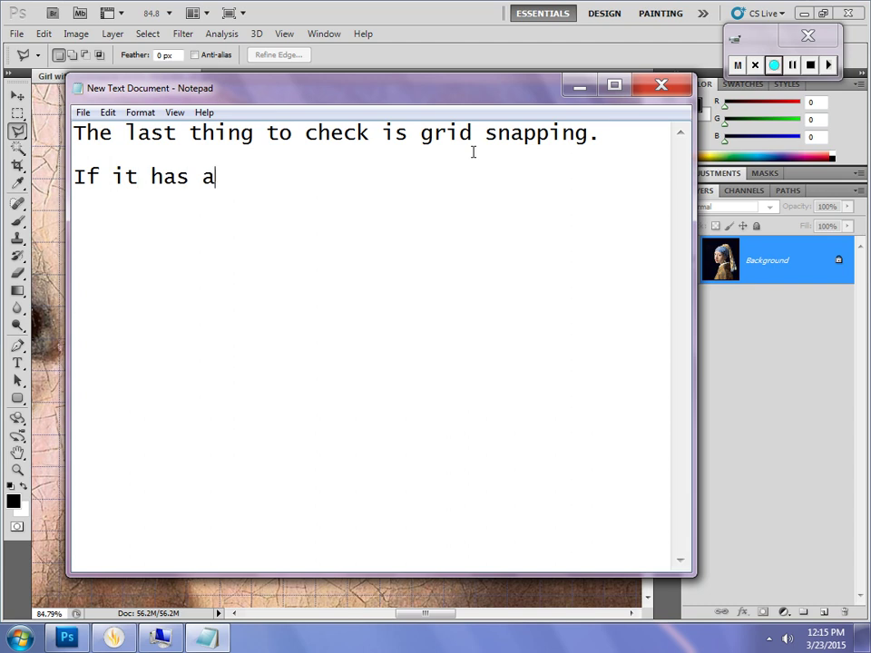
type(" chec")
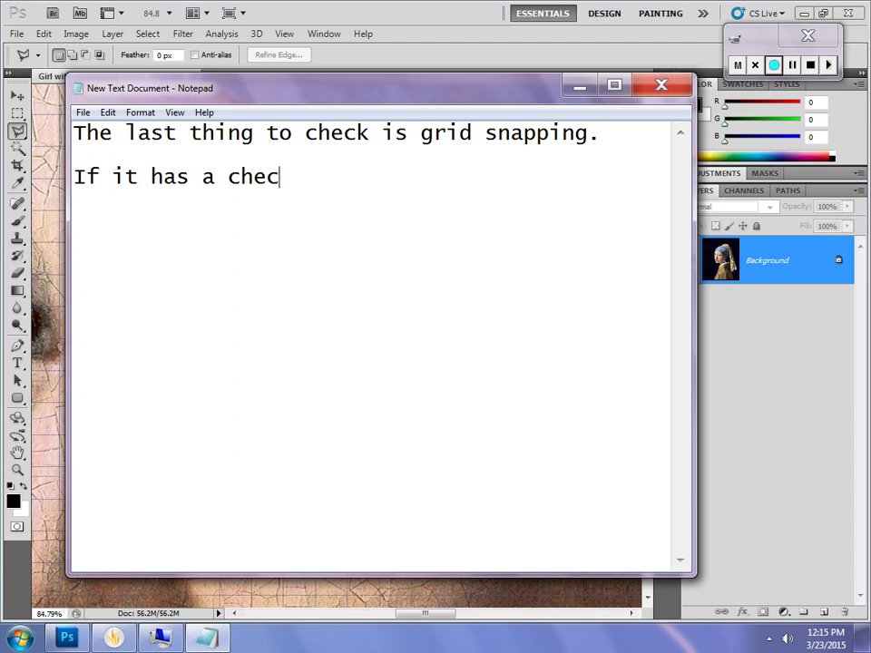
type("kmark")
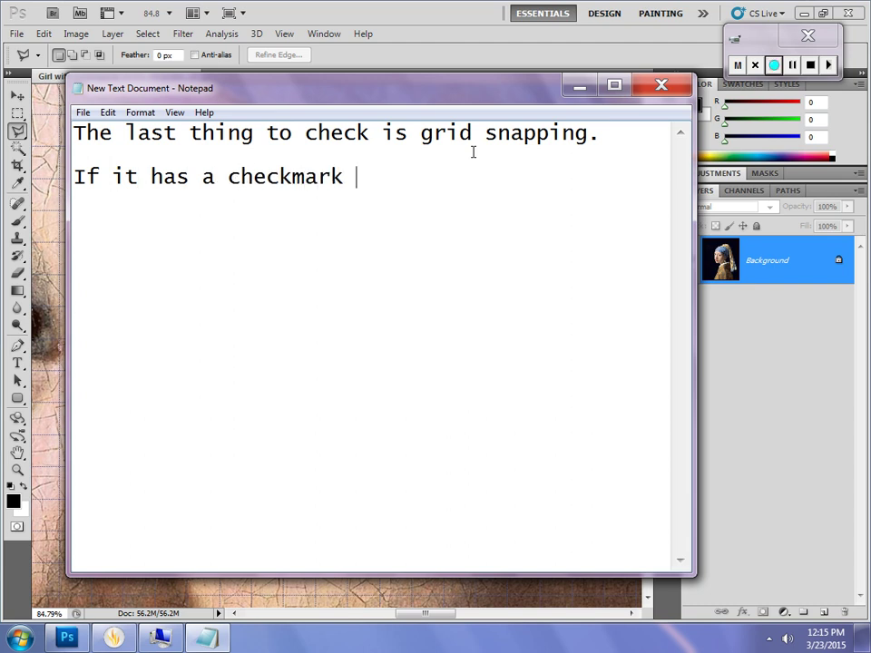
type(" beside t")
key("BackSpace")
key("BackSpace")
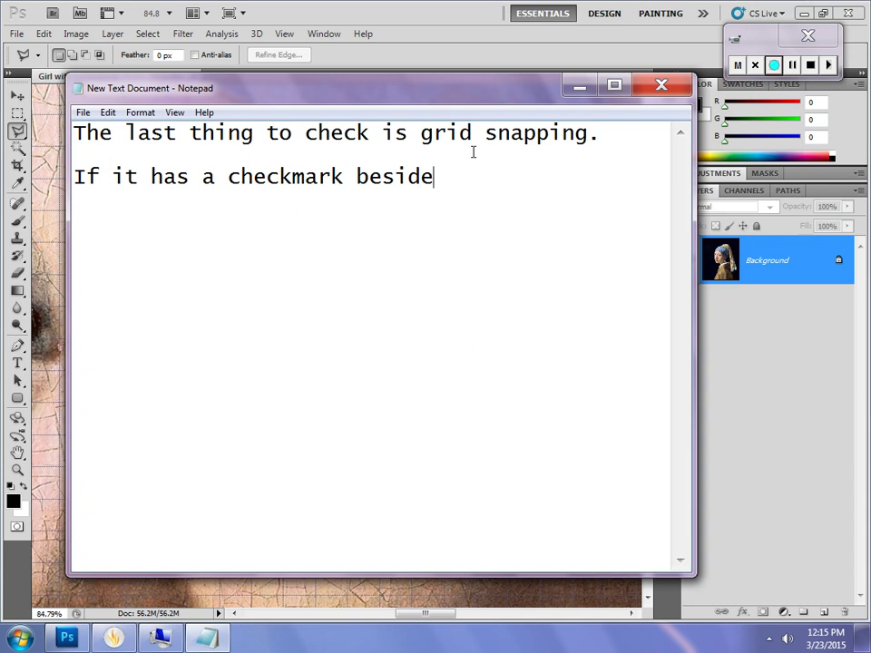
type("it then we are")
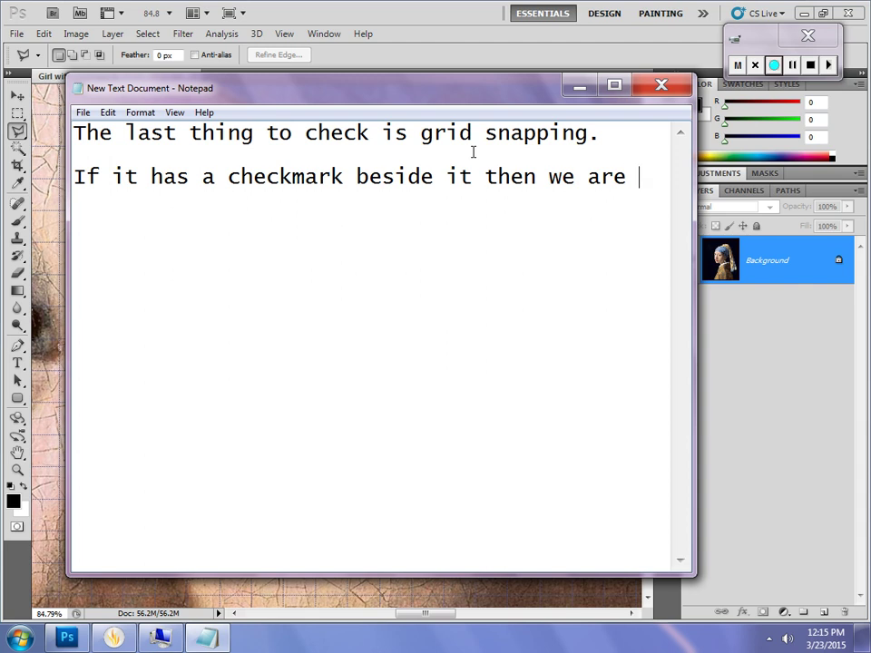
type(" ready to b")
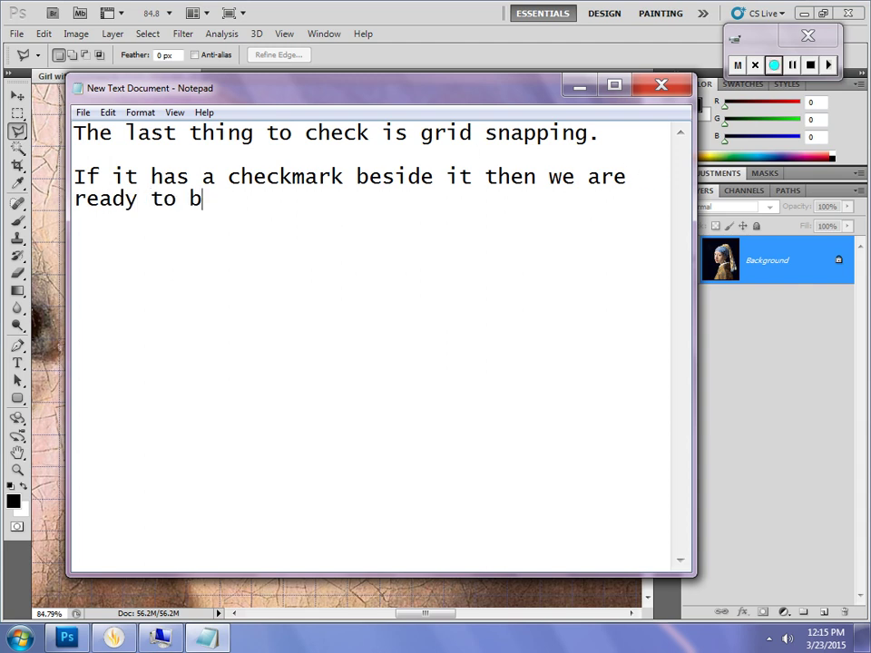
type("egin.")
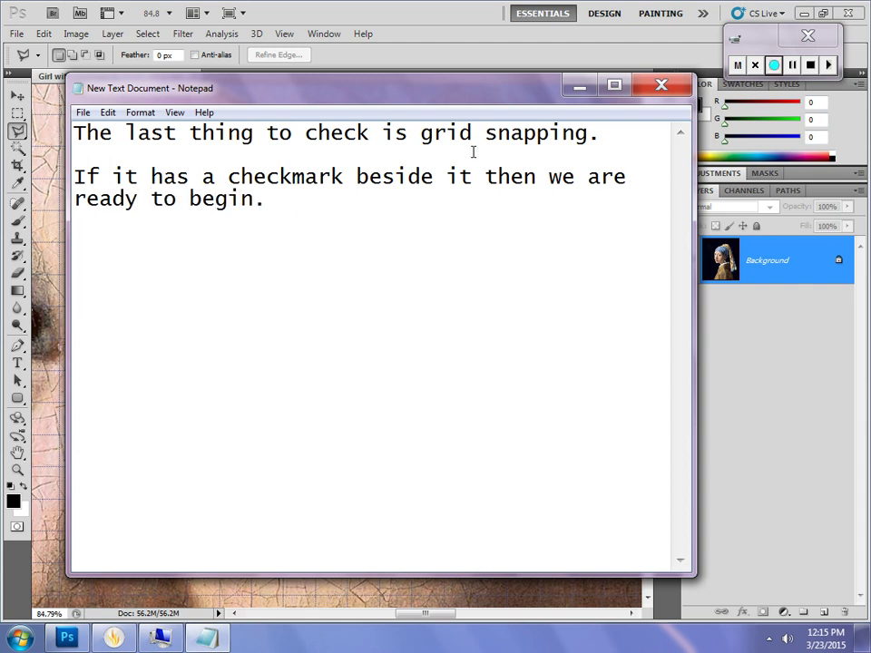
left_click(579, 88)
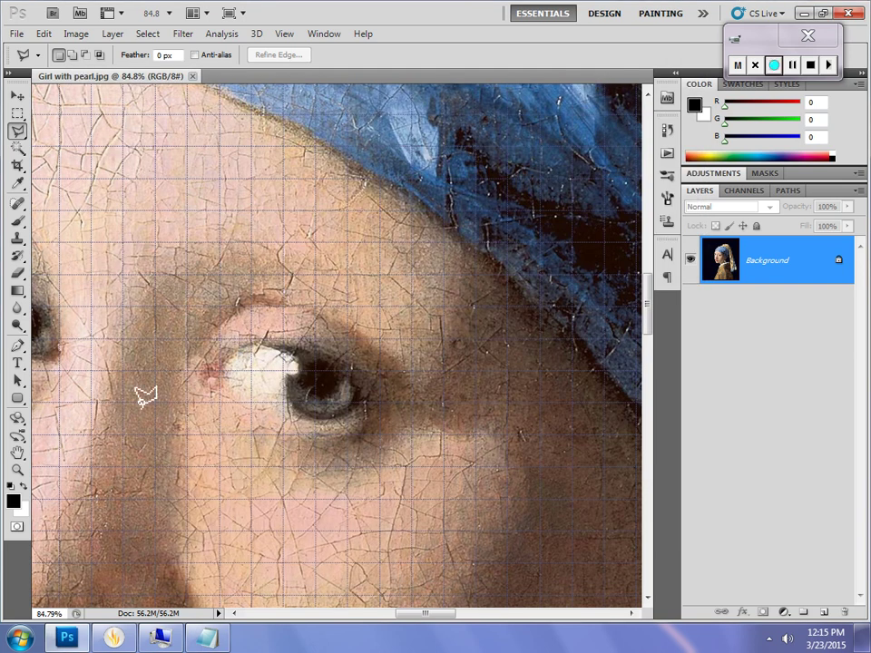
Choose the Polygonal Lasso Tool and check that its Anti-alias option is turned off
right_click(19, 134)
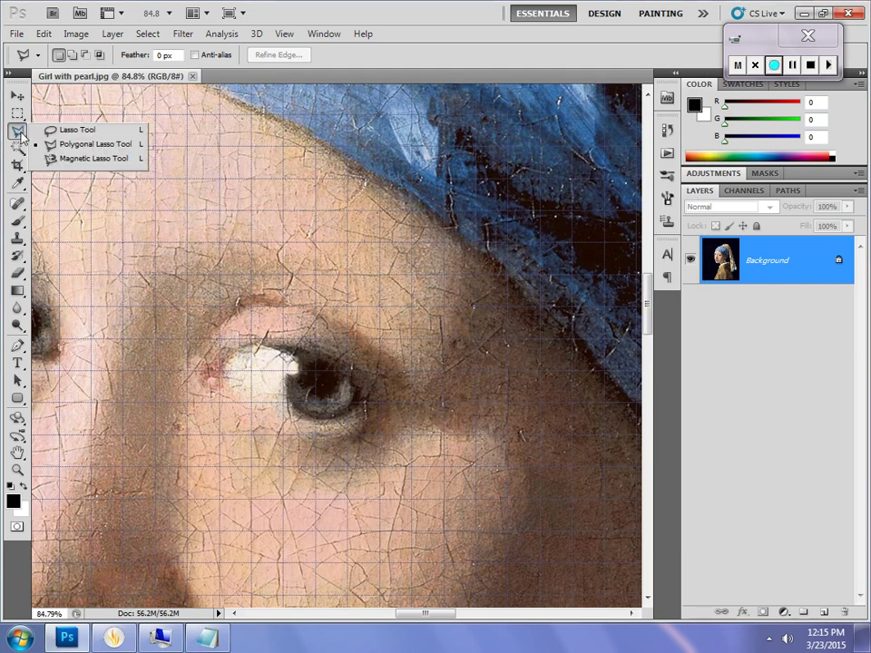
left_click(71, 147)
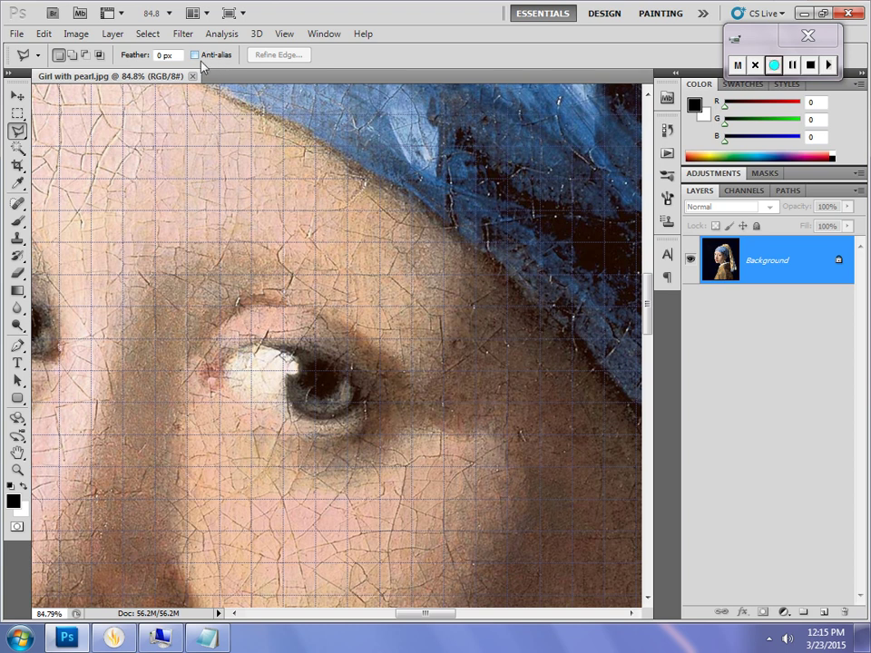
Switch to Notepad and replace the note with "Almost forgot, verify that Anti-alias is turned off on the Polygonal Lasso Tool."
left_click(207, 638)
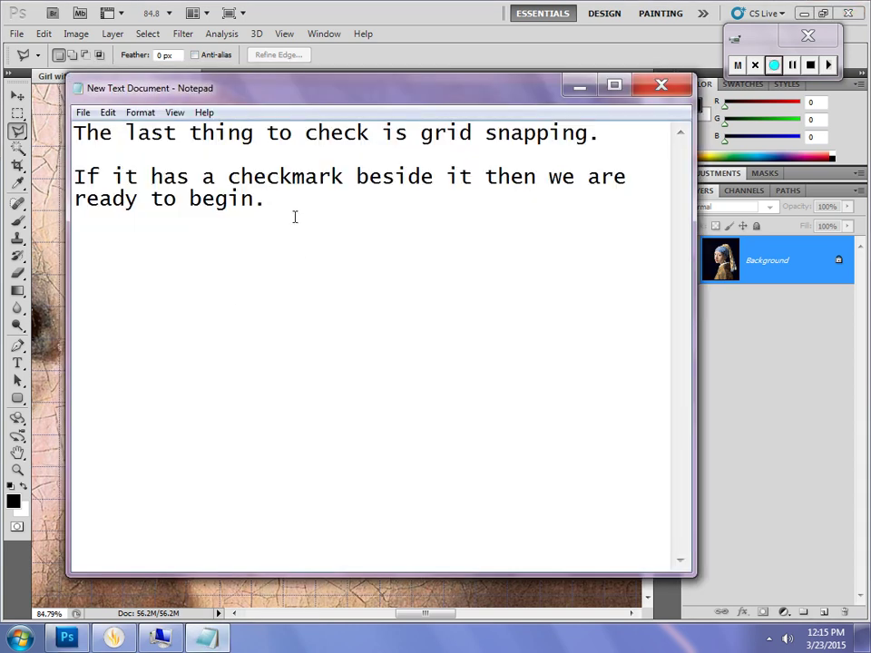
left_click_drag(295, 217, 45, 112)
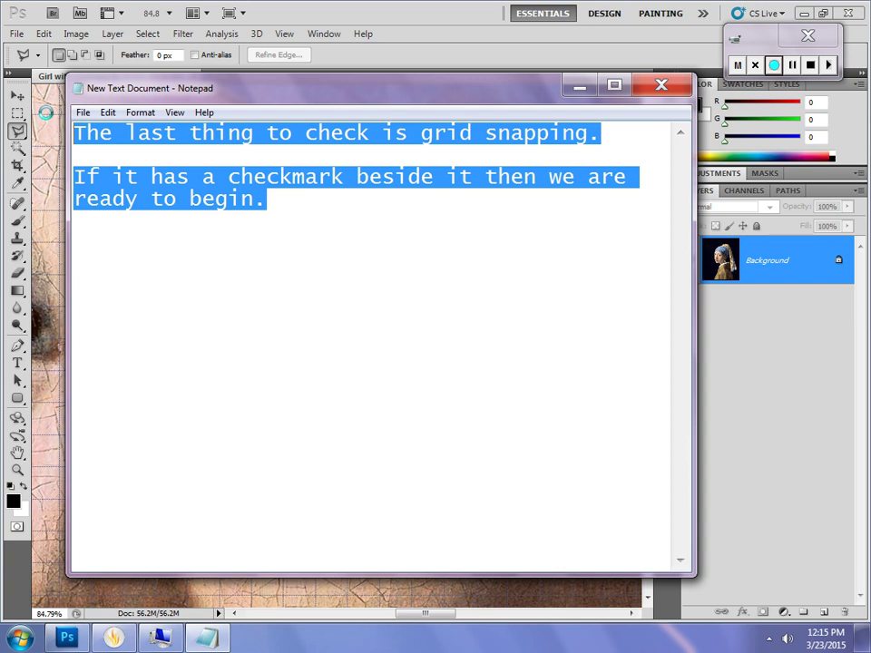
type("Almost ")
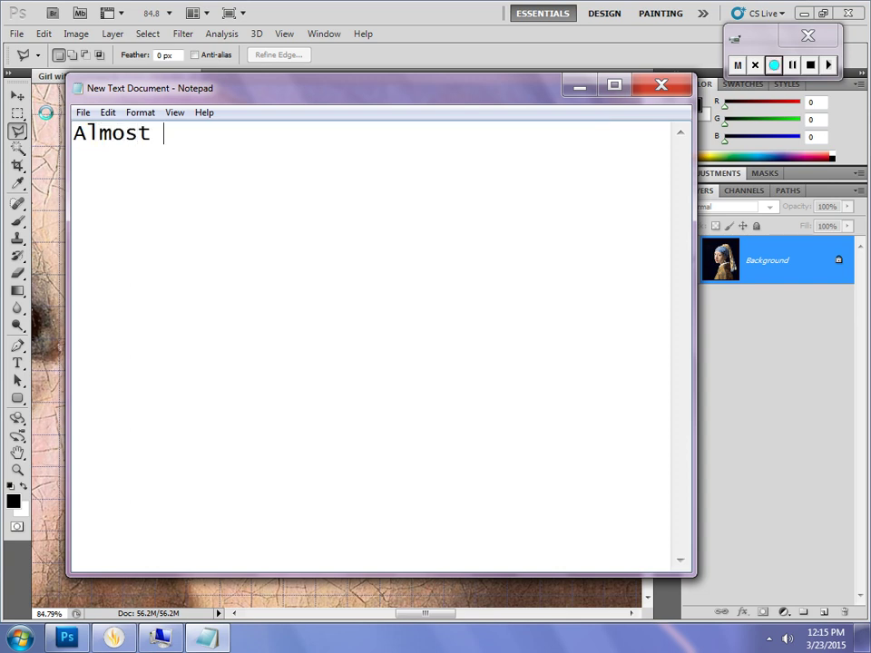
type("forgot")
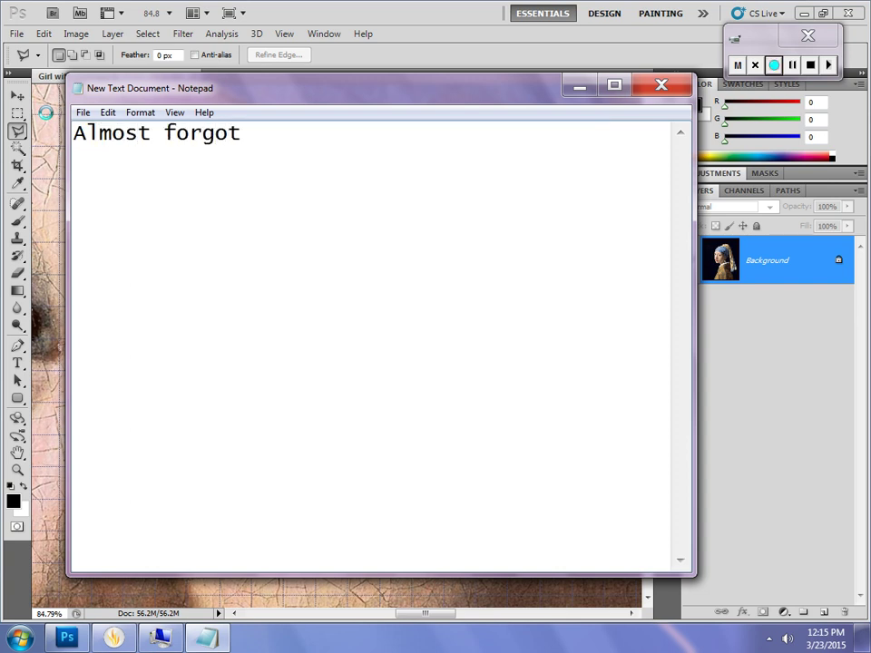
type(", verify t")
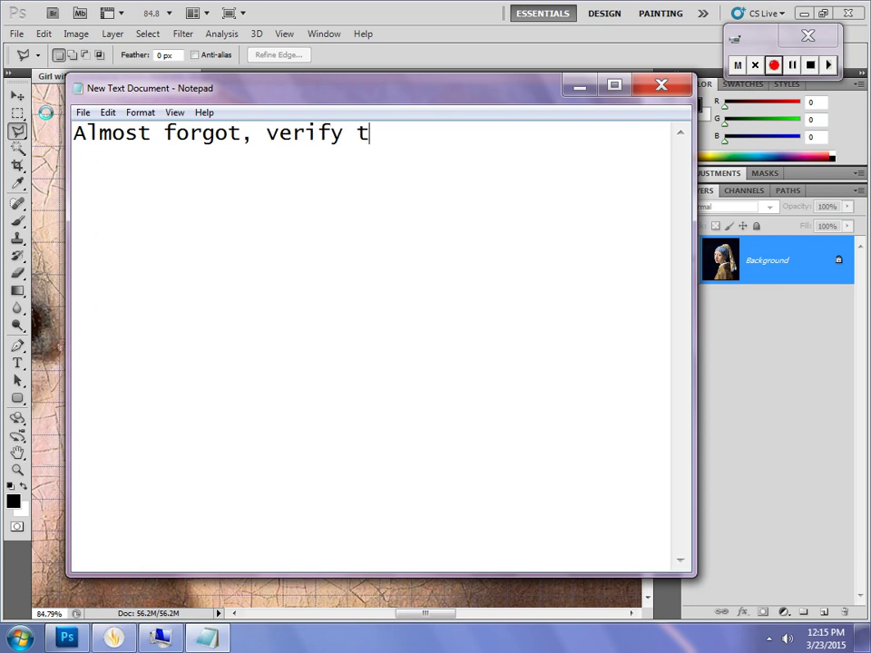
type("hat Anit")
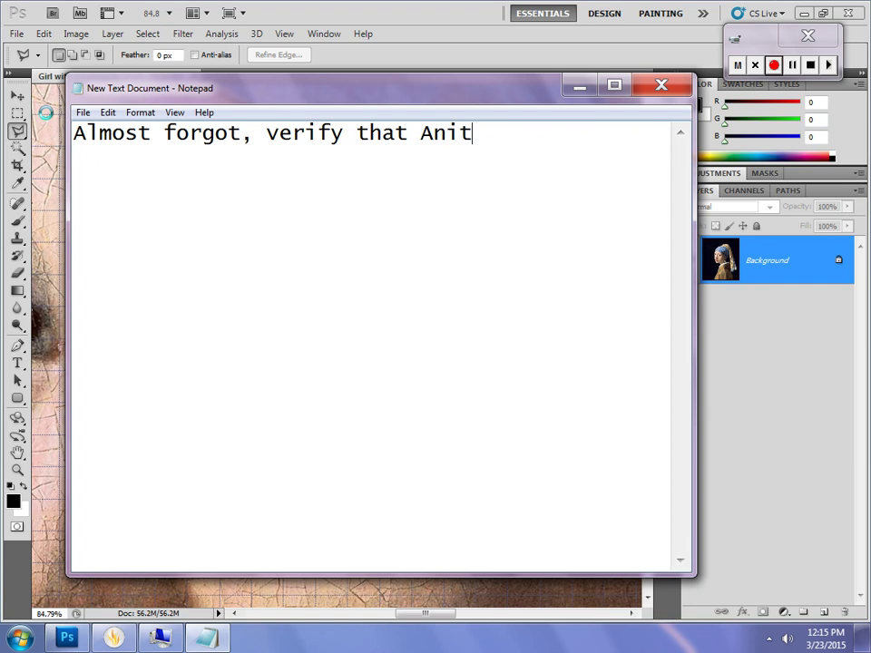
key("BackSpace")
key("BackSpace")
type("ti-al")
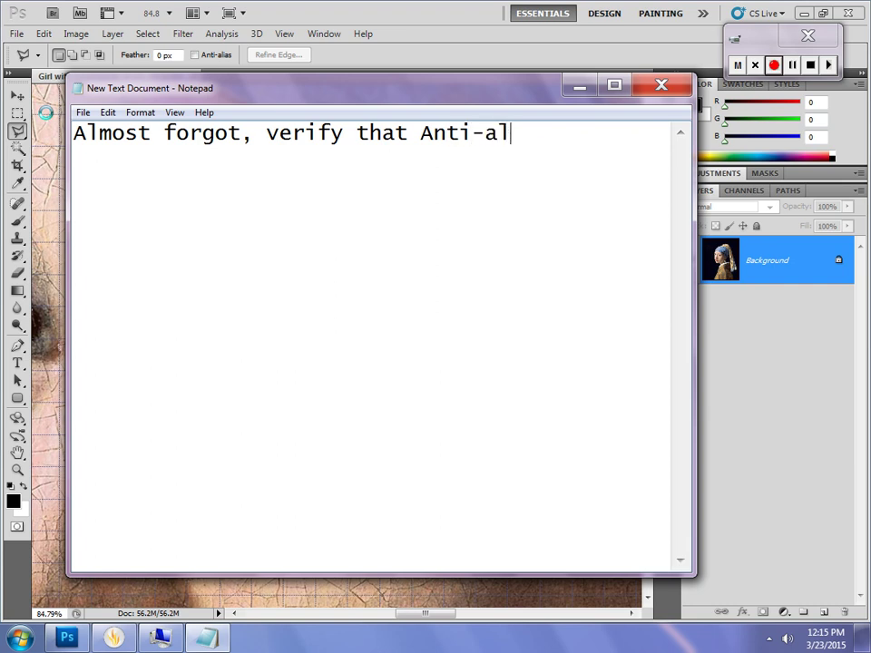
type("ias is")
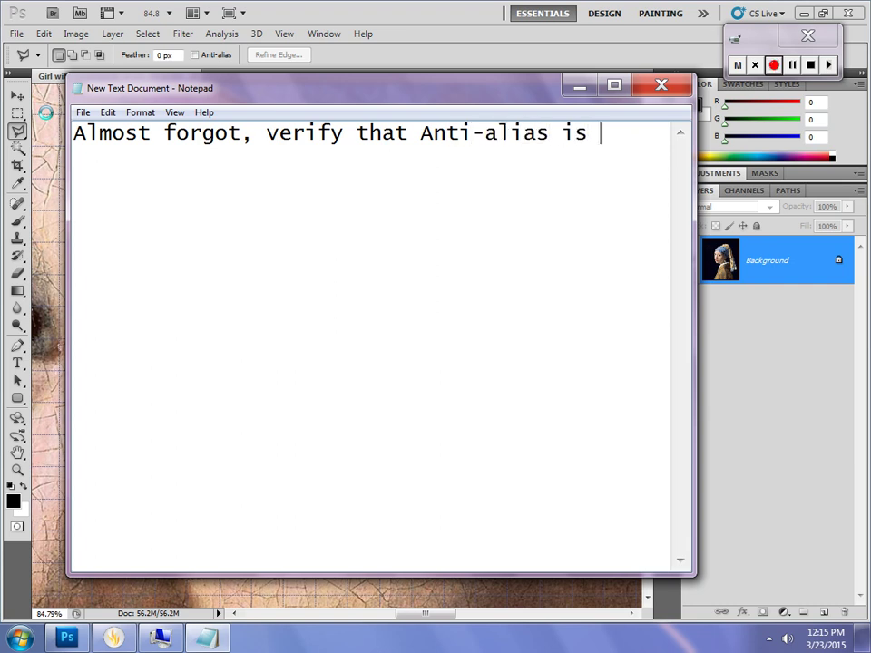
type("s is turned off")
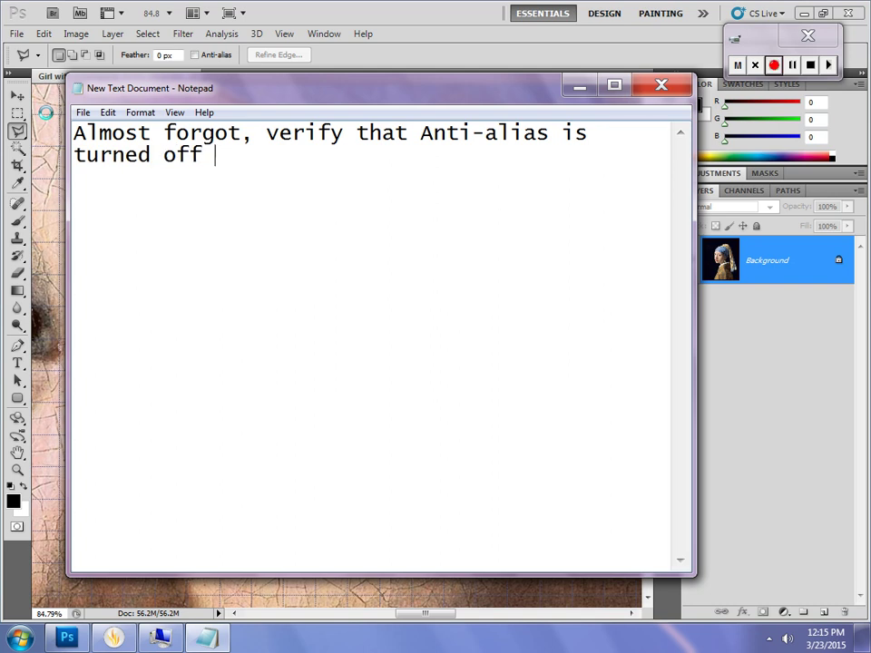
type(" on the Pol")
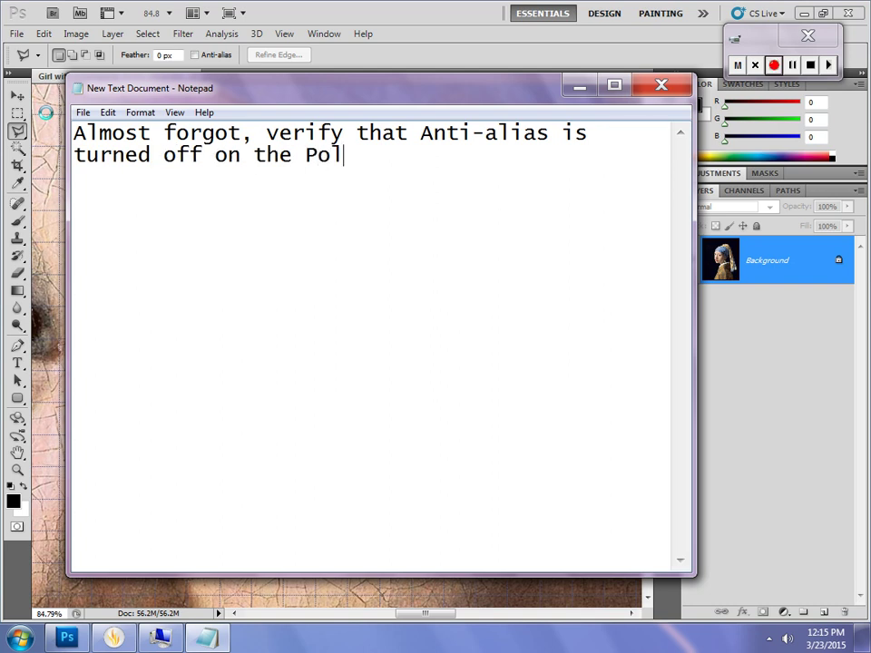
type("ygonal ")
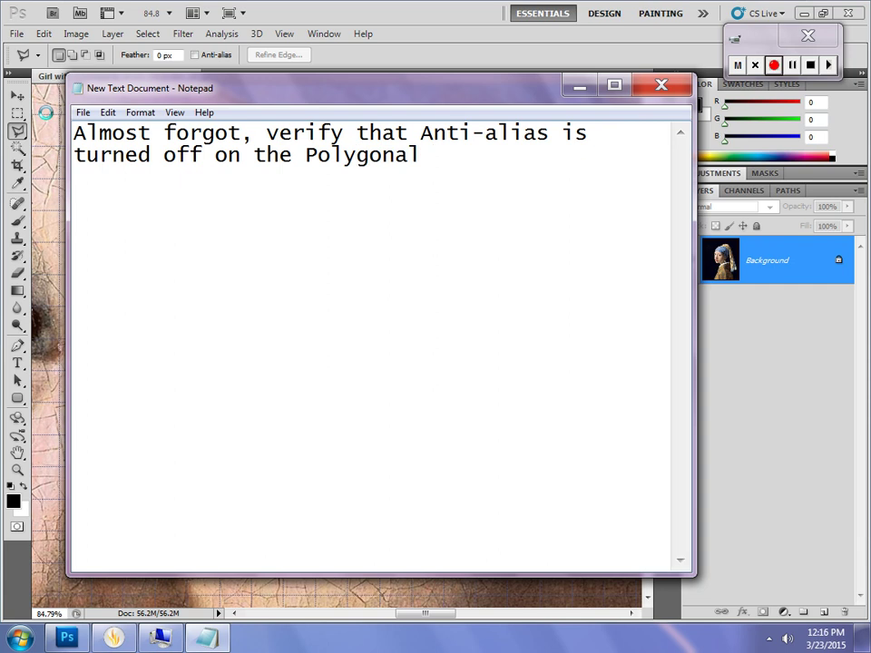
type("Lasso Too")
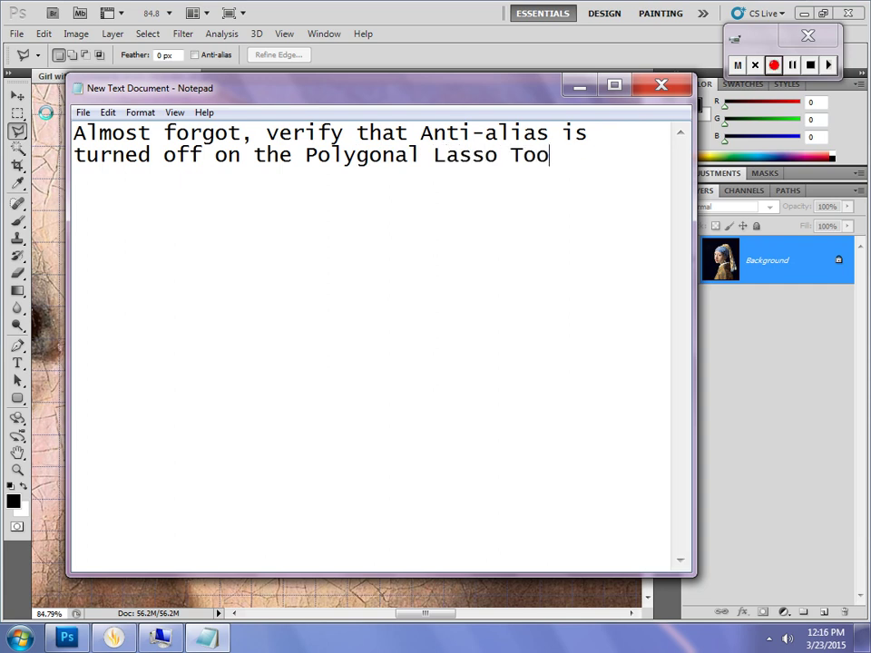
Add a separate line reading "That's what you just saw me hover over." to the note and return to Photoshop
type("Tbhat")
key("BackSpace")
key("BackSpace")
key("BackSpace")
key("BackSpace")
type("hats")
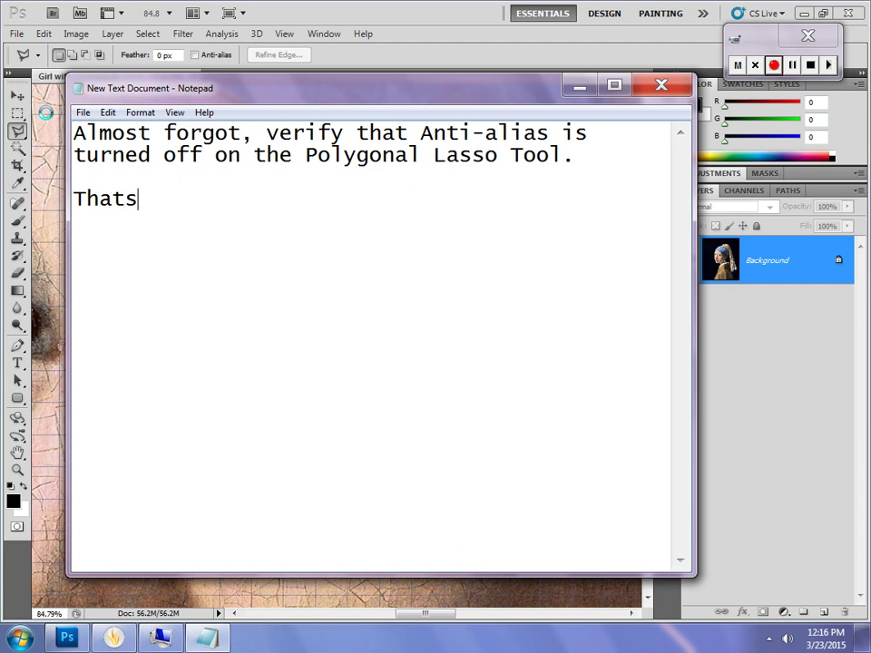
key("BackSpace")
type("'s what ")
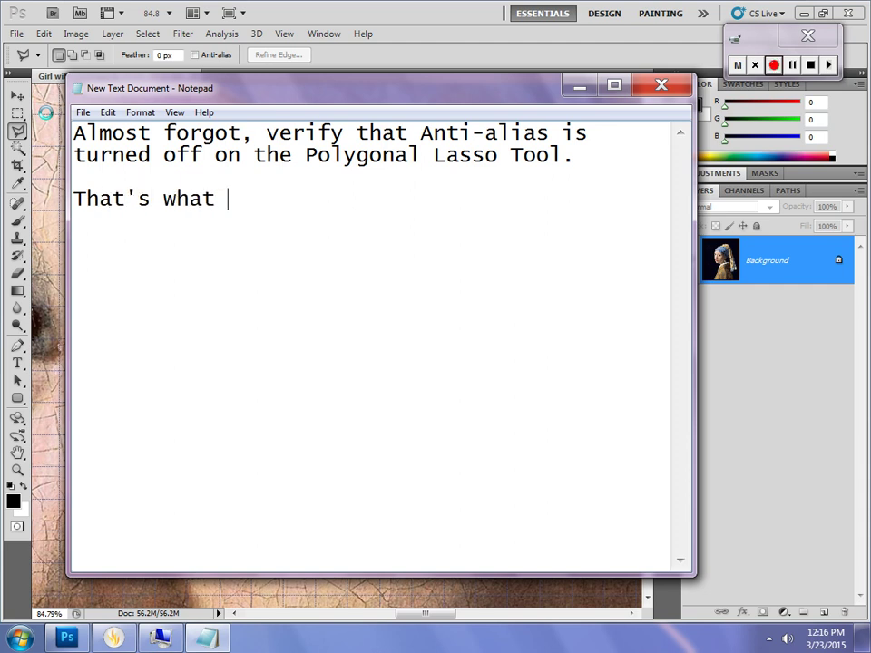
type("you just ")
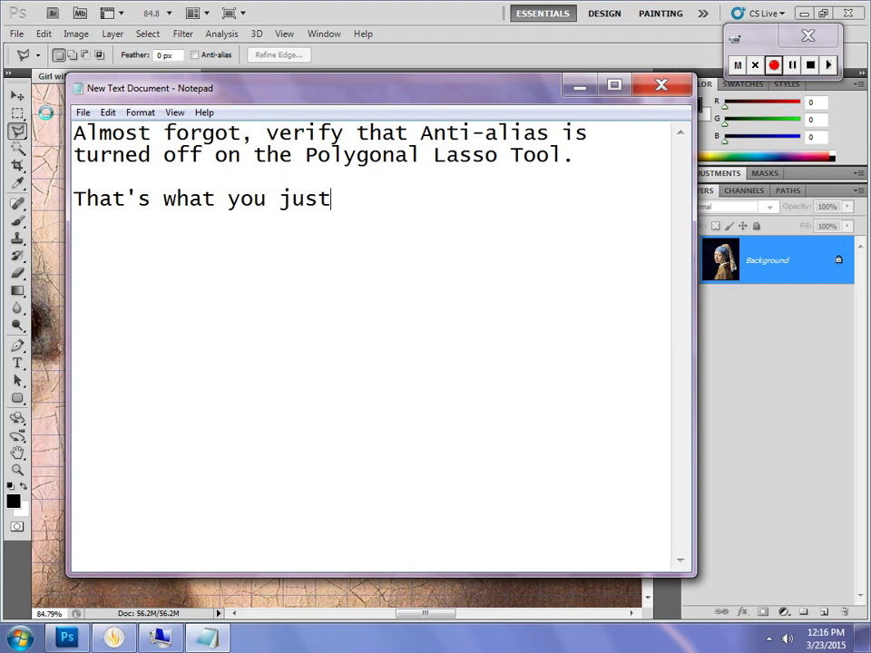
type("saw me ")
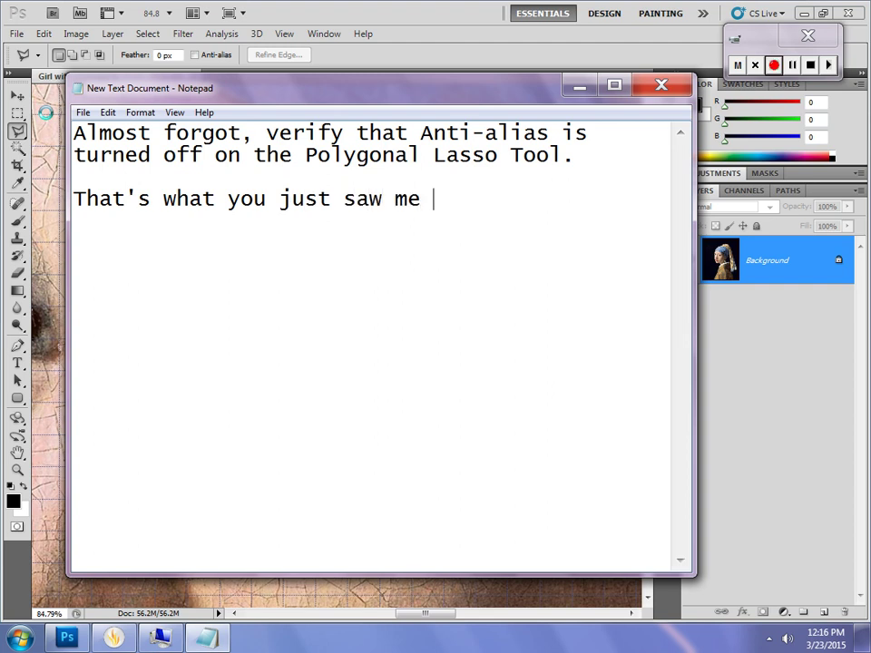
type("hover over")
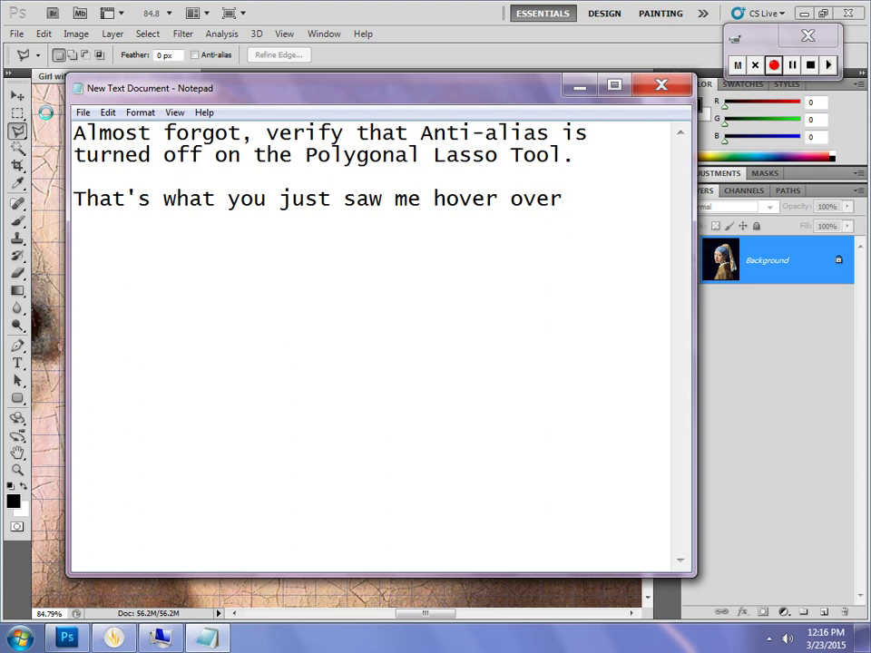
type(".")
left_click(585, 87)
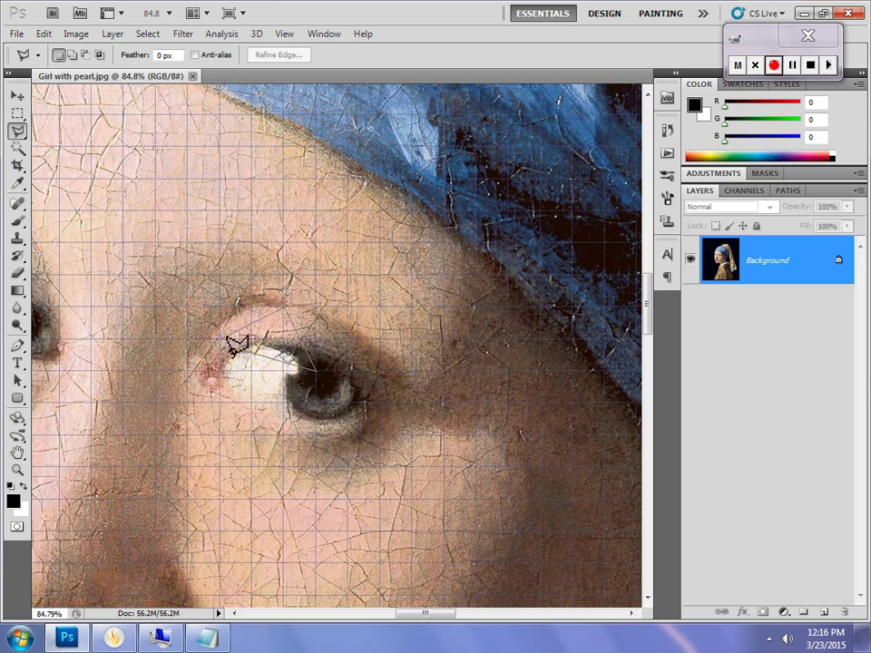
Select a triangle with the Polygonal Lasso Tool from the eye's inner corner over the upper eyelid to the edge of the pupil
left_click(224, 341)
left_click(284, 309)
left_click(313, 370)
left_click(224, 341)
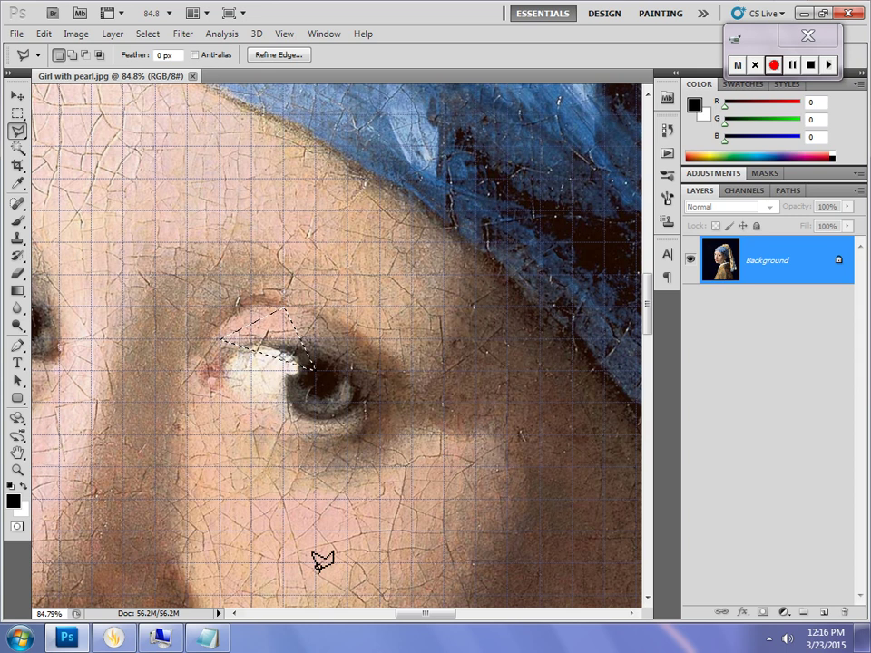
Switch to Notepad and replace the note with "Because I have the Action loaded I can work like this:"
left_click(207, 638)
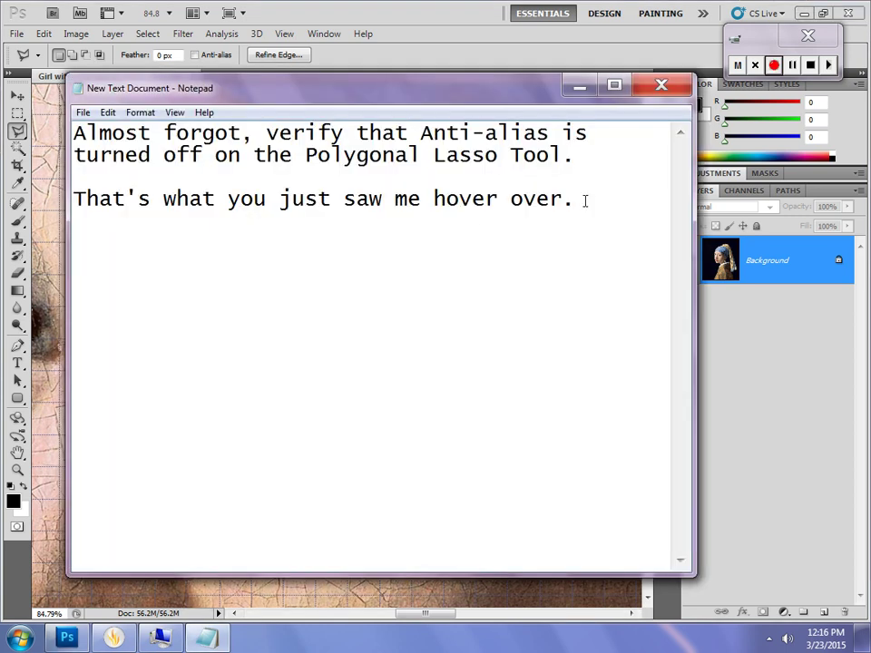
left_click_drag(583, 199, 38, 120)
type("B")
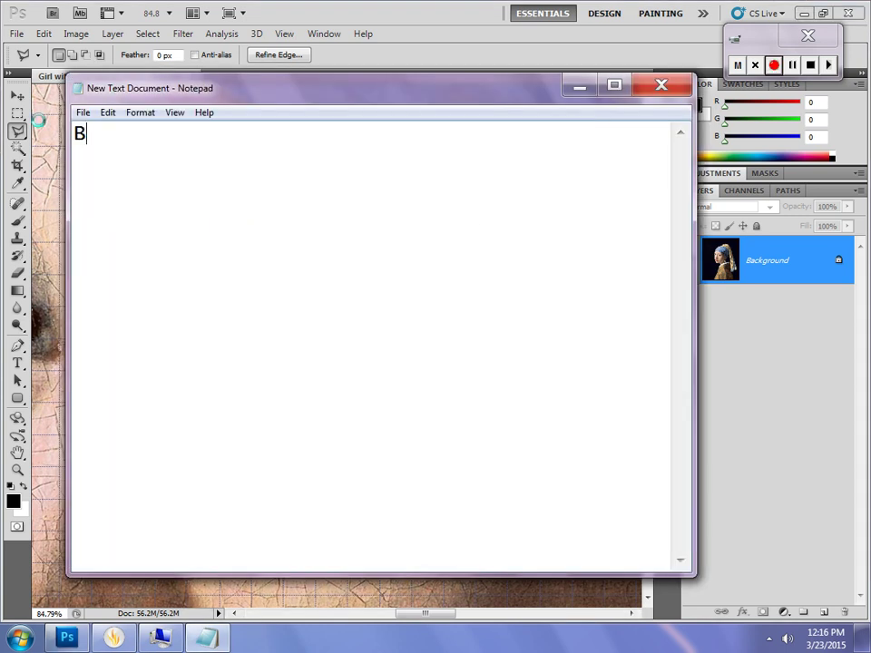
type("ecause ")
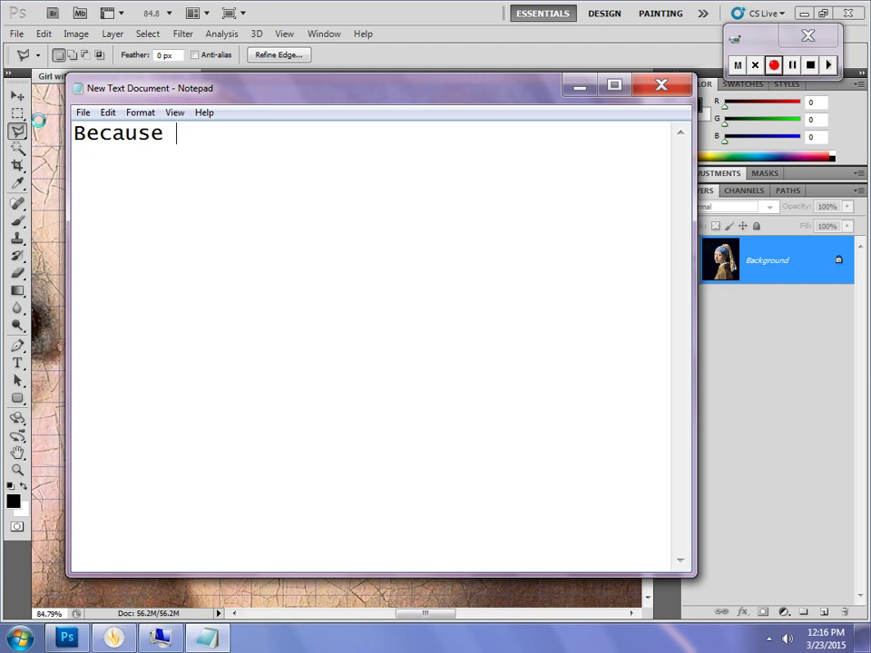
type("I have the ")
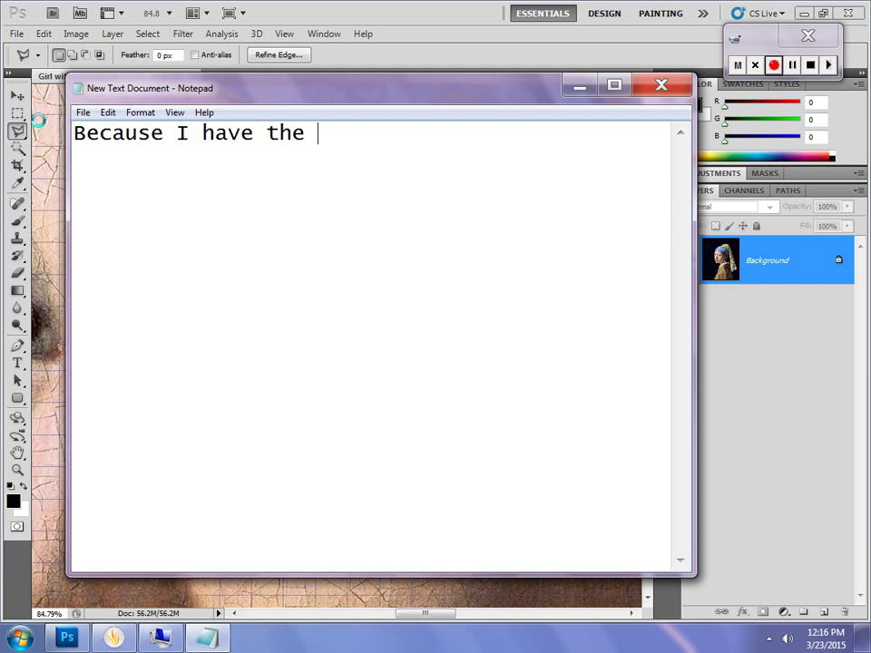
type("Action loaded")
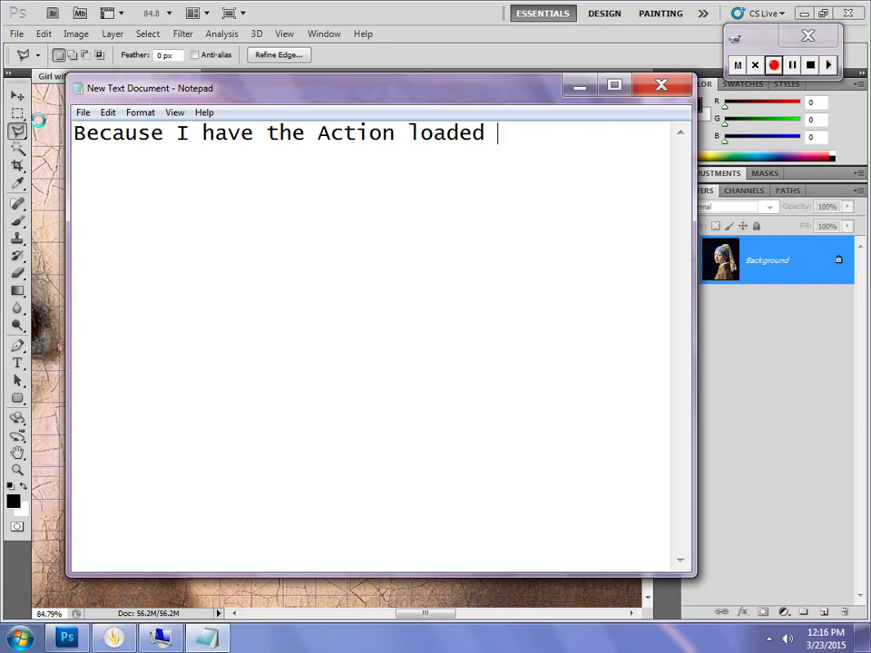
type(" I can work like this")
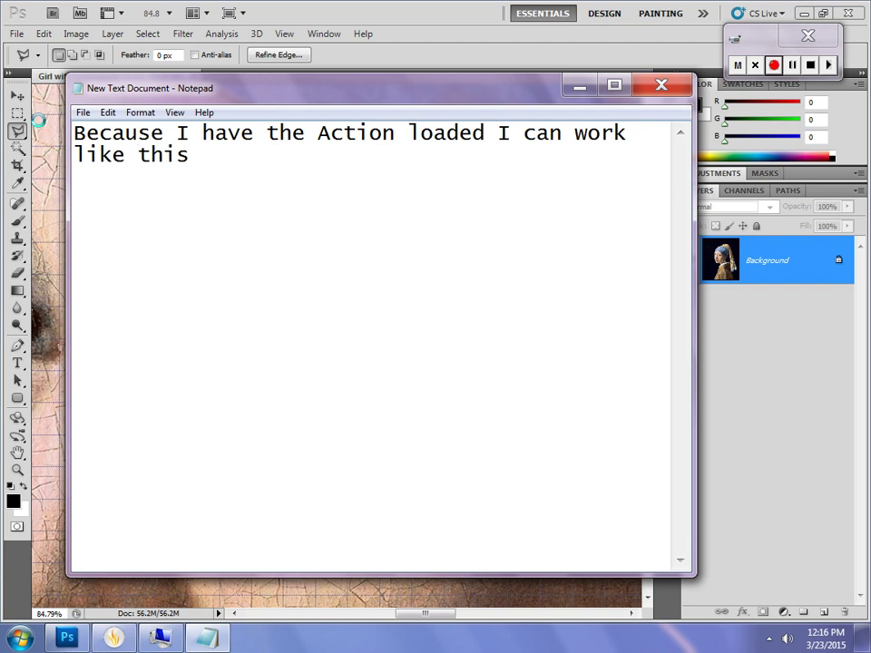
type(":")
Add the lines "Make selection with Polygonal Lasso Tool.", "Press F12 on the keyboard." and "Repeat." to the note, and return to Photoshop
key("Return")
type("Make selectio")
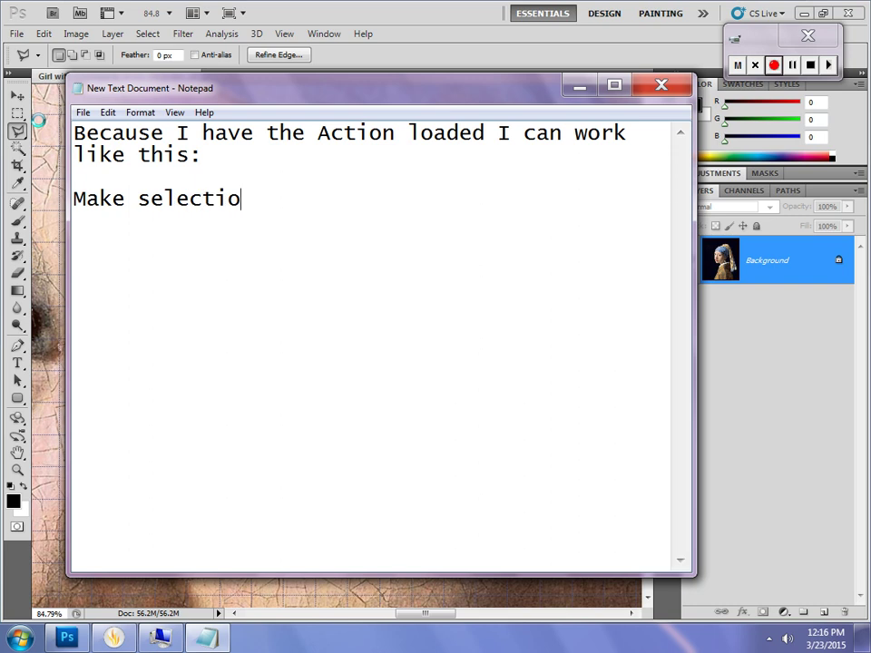
type("n with P")
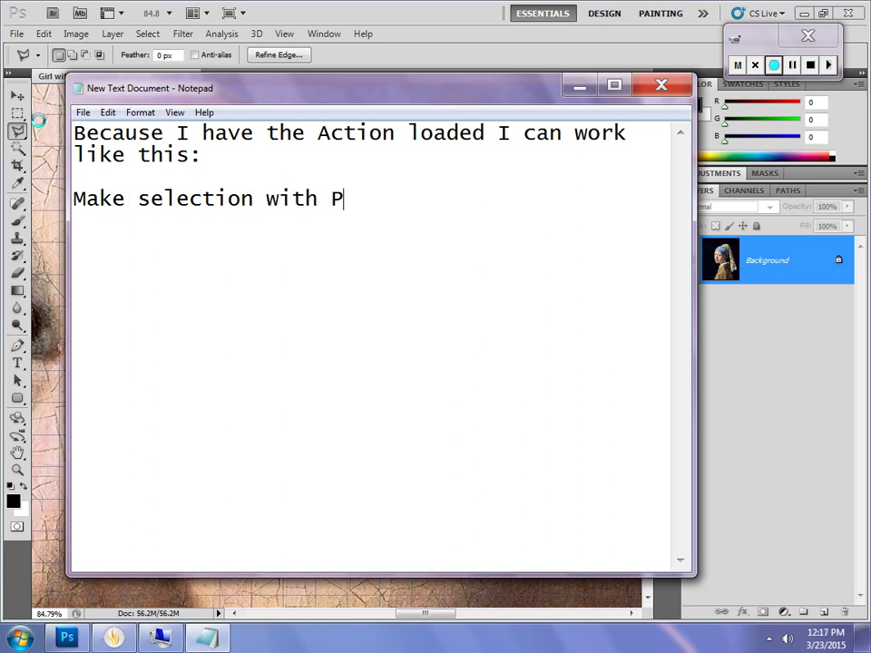
type("olygona")
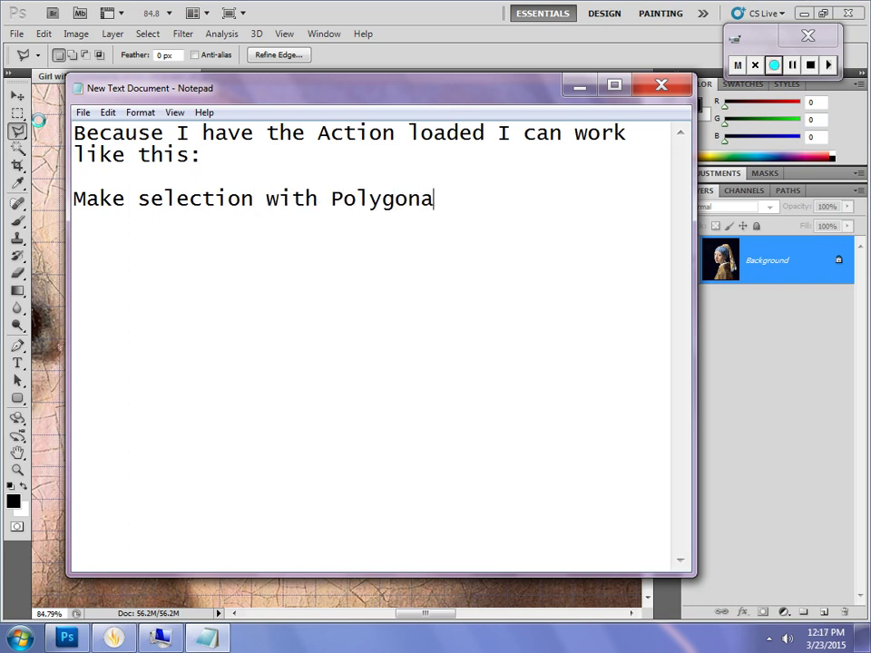
type("l Lasso Tool.")
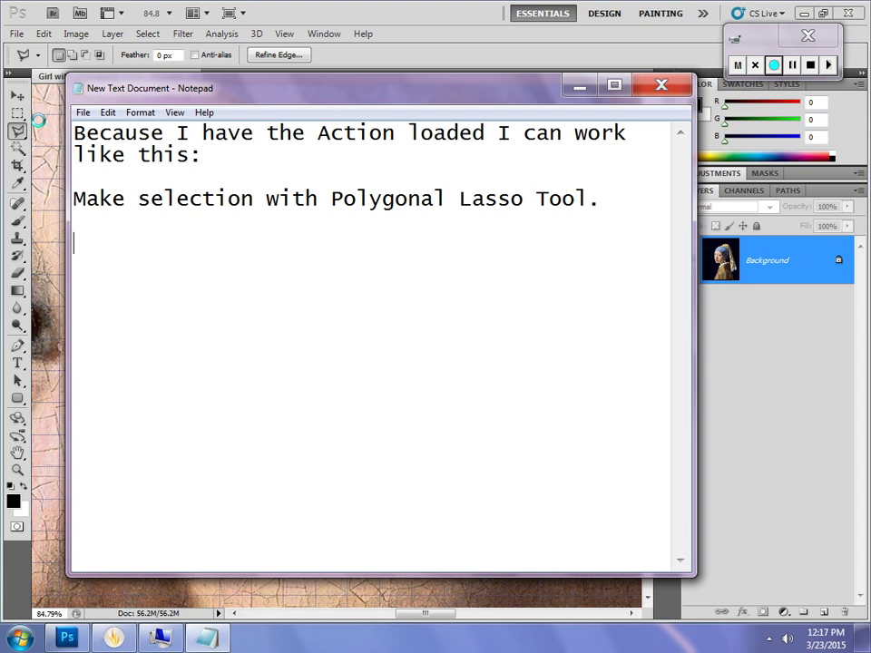
type("  Press ")
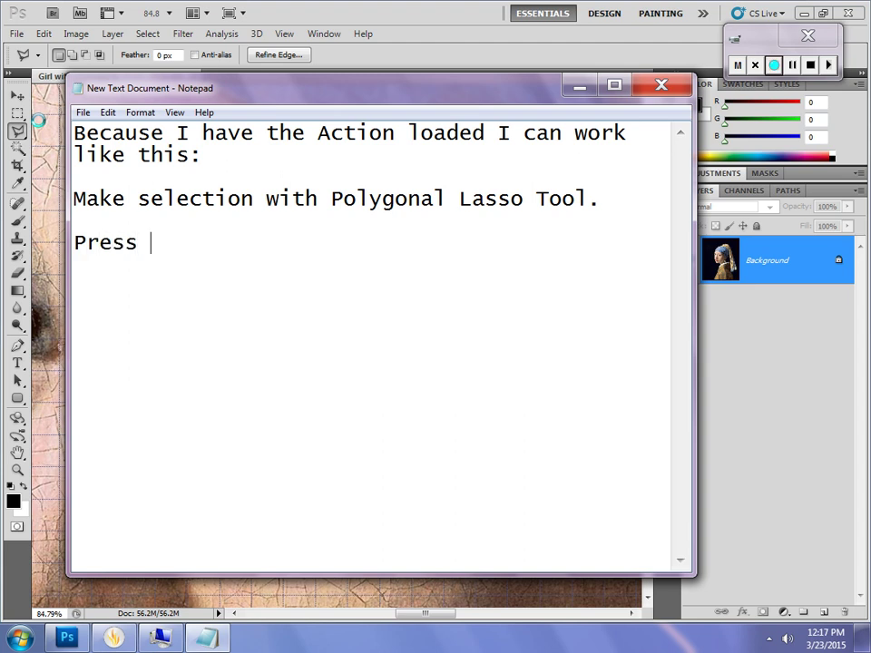
type("F12 on the keyboard.  ")
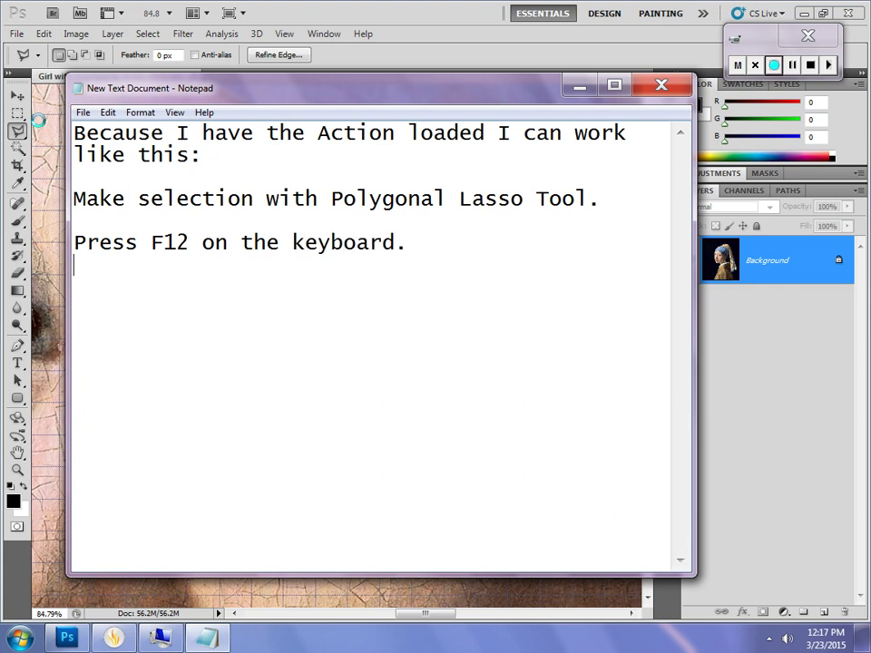
type("Repeat.")
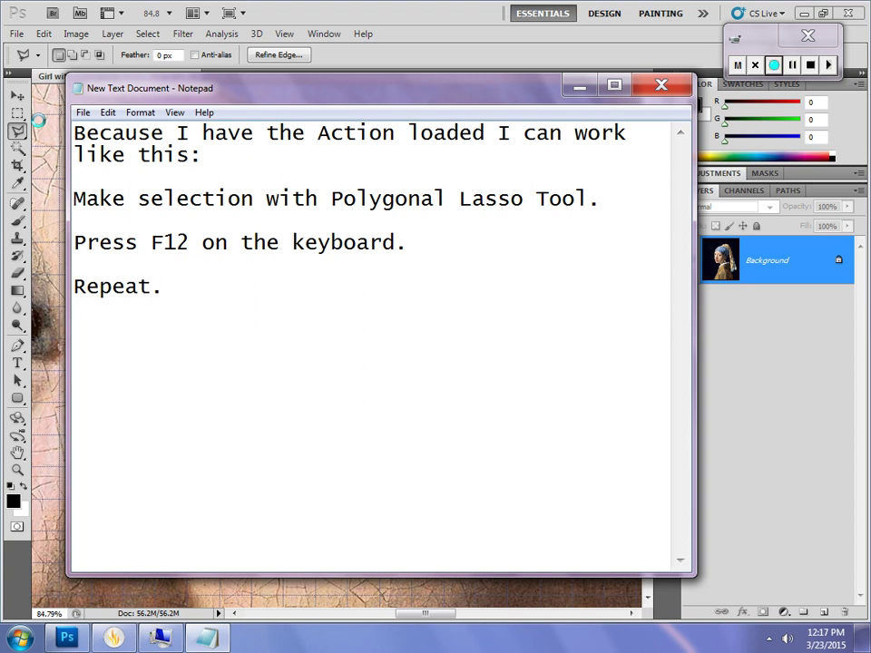
left_click(581, 88)
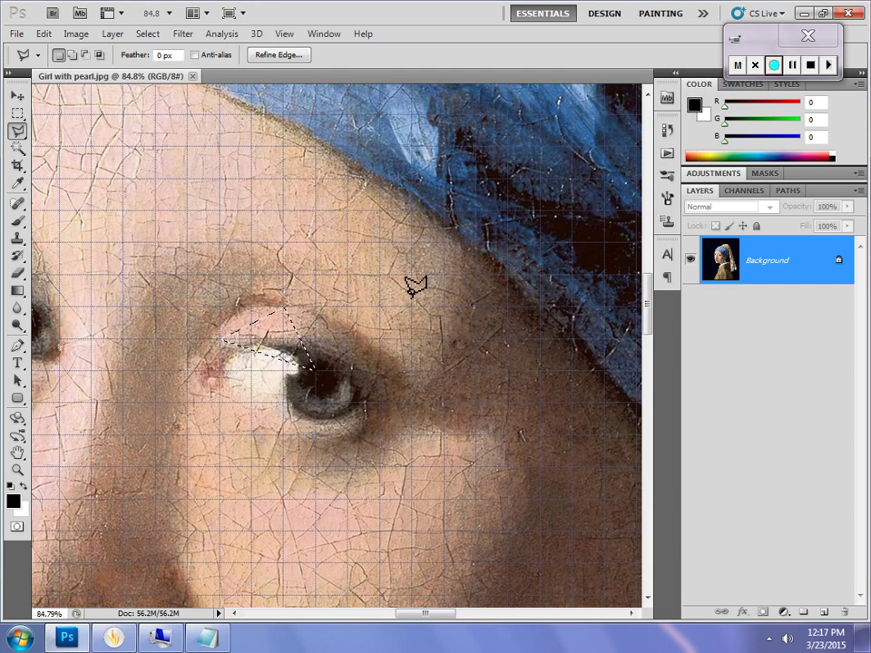
Run the prepared polygon Action on the selected triangle over the upper eyelid
key("F2")
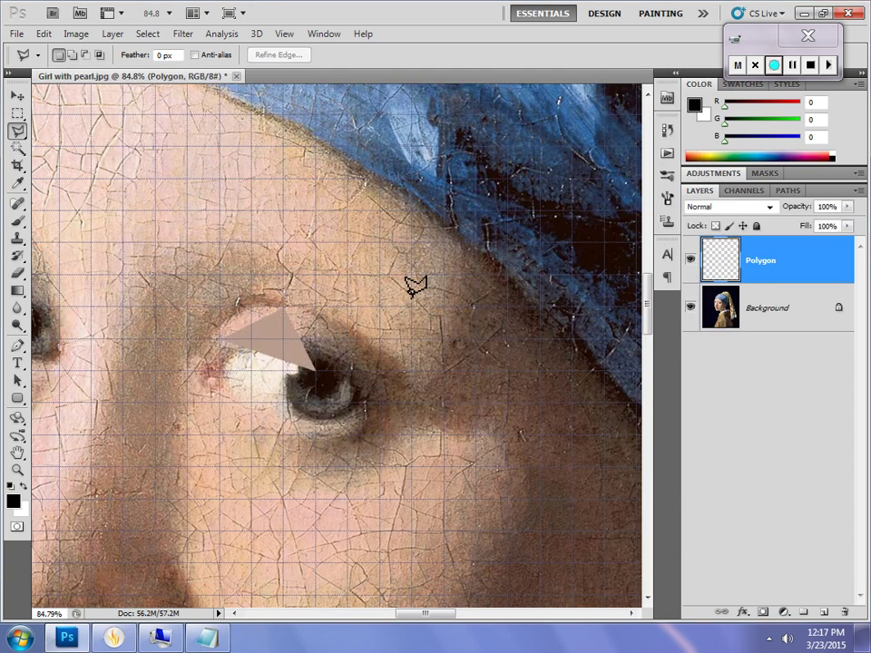
Replace the Notepad note with "Now I will do that again." and "Remember to click on the corners of your grid.", and return to Photoshop
left_click(214, 641)
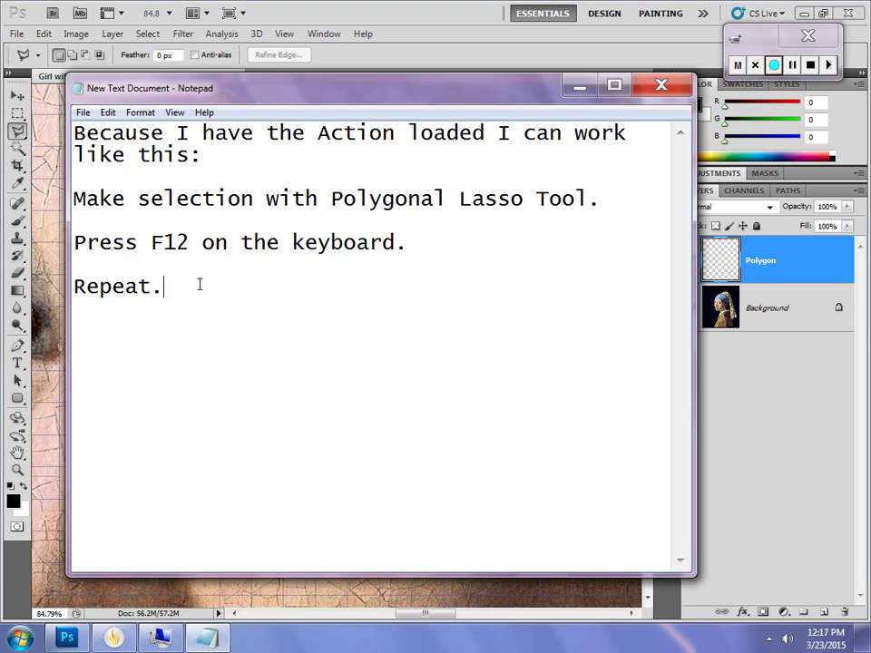
key("ctrl+a")
type("N")
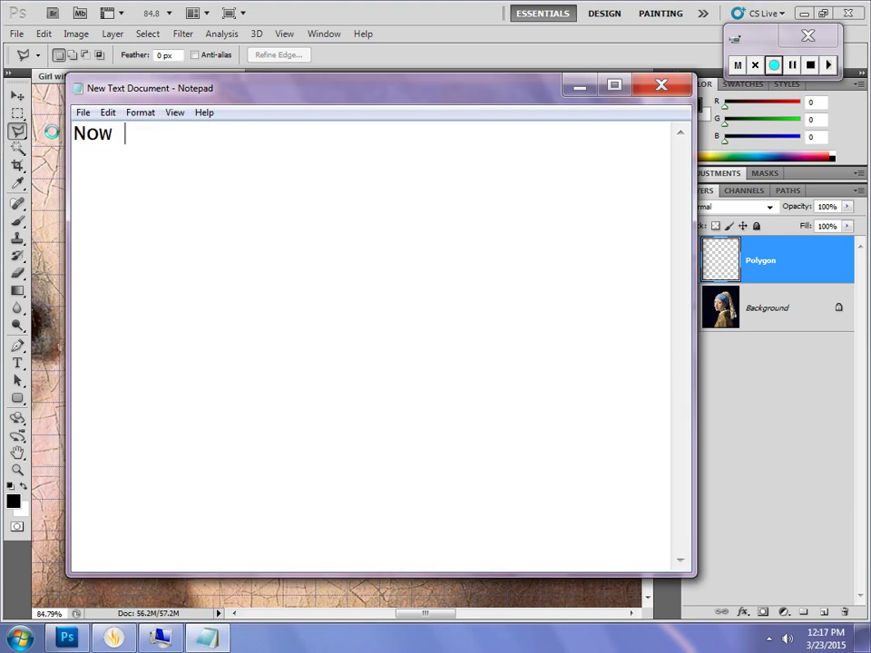
type("ow I will do that agai")
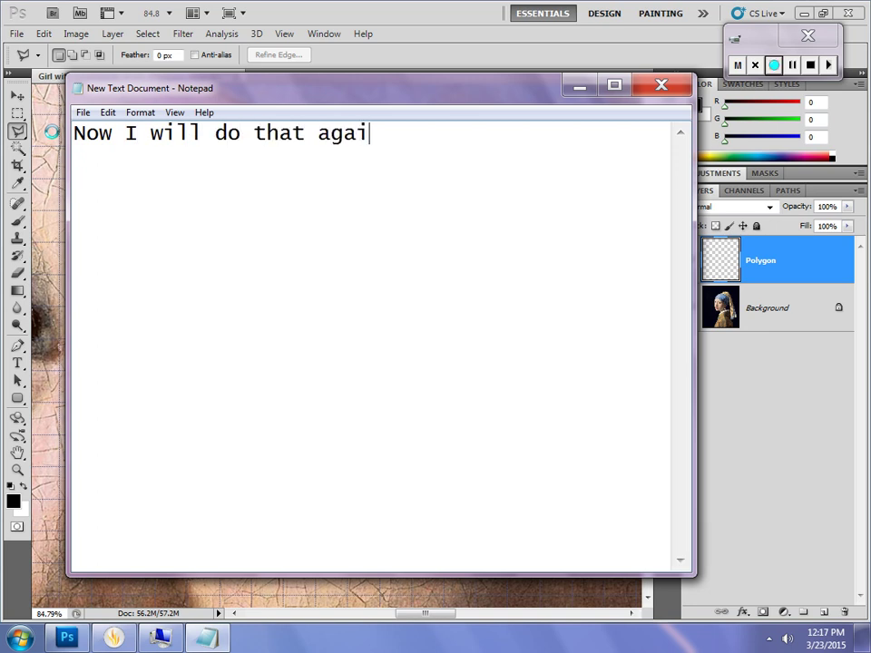
type("n.  Remember")
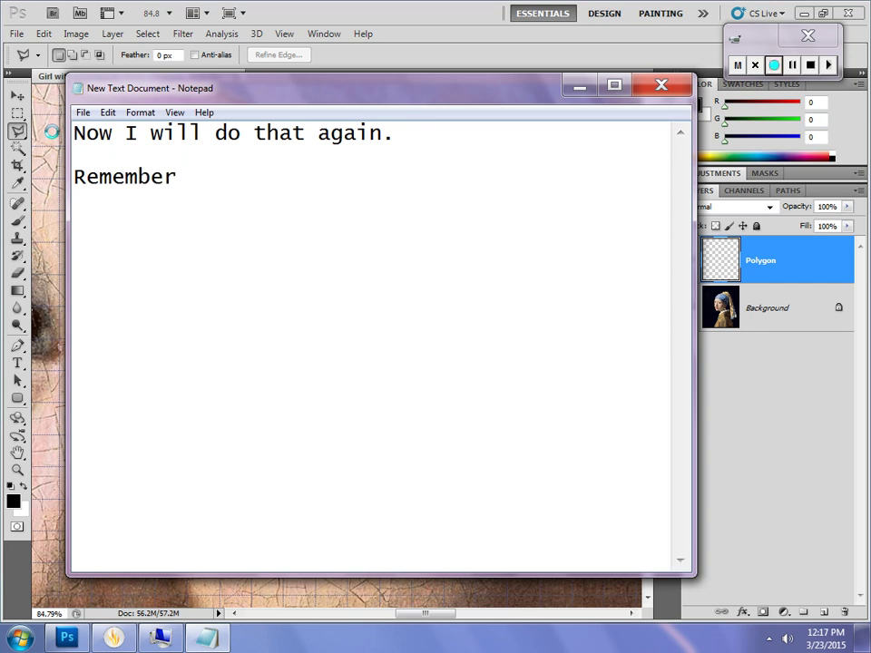
type(" to click")
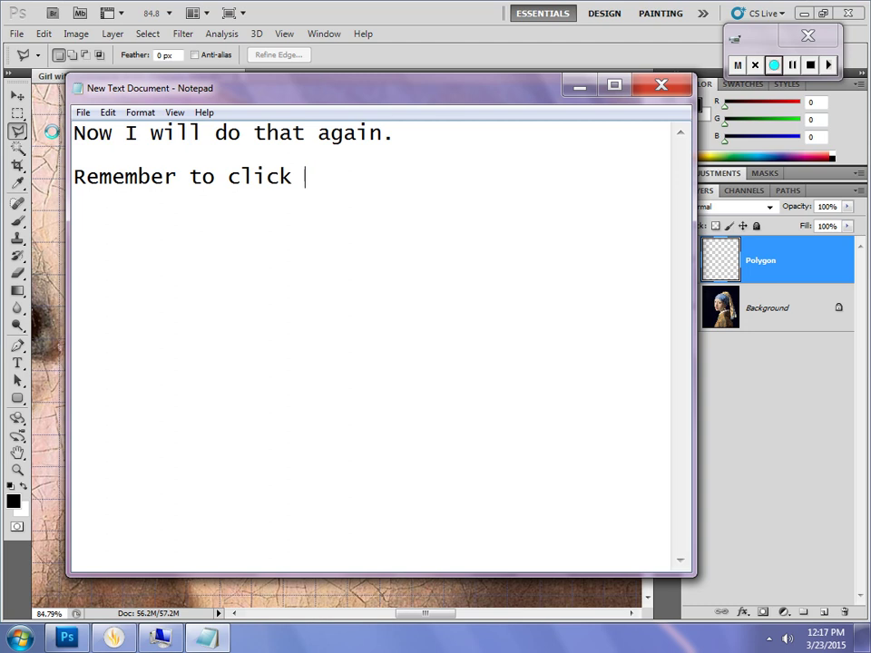
type(" on the ")
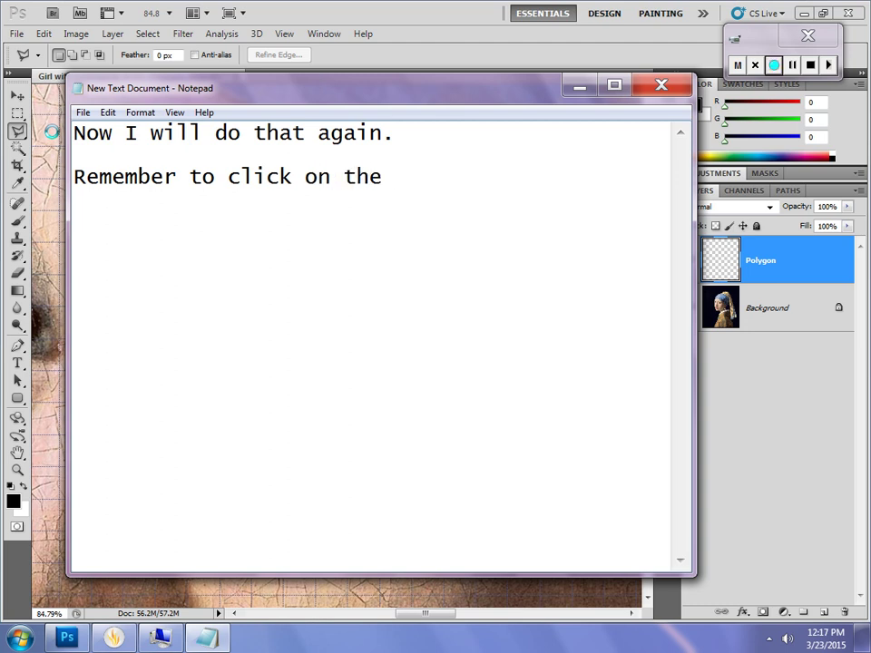
type("corners o")
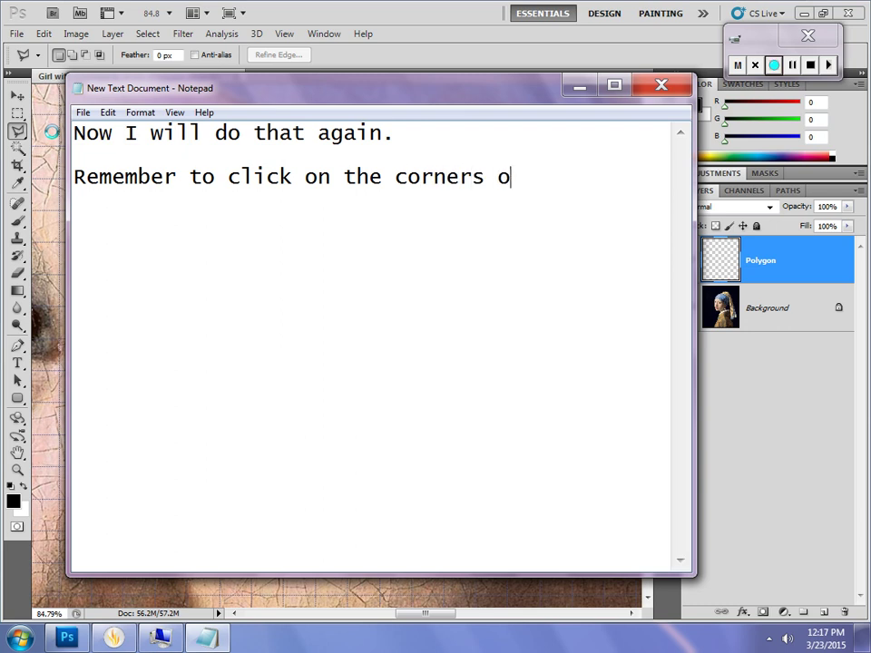
type("f your grid.")
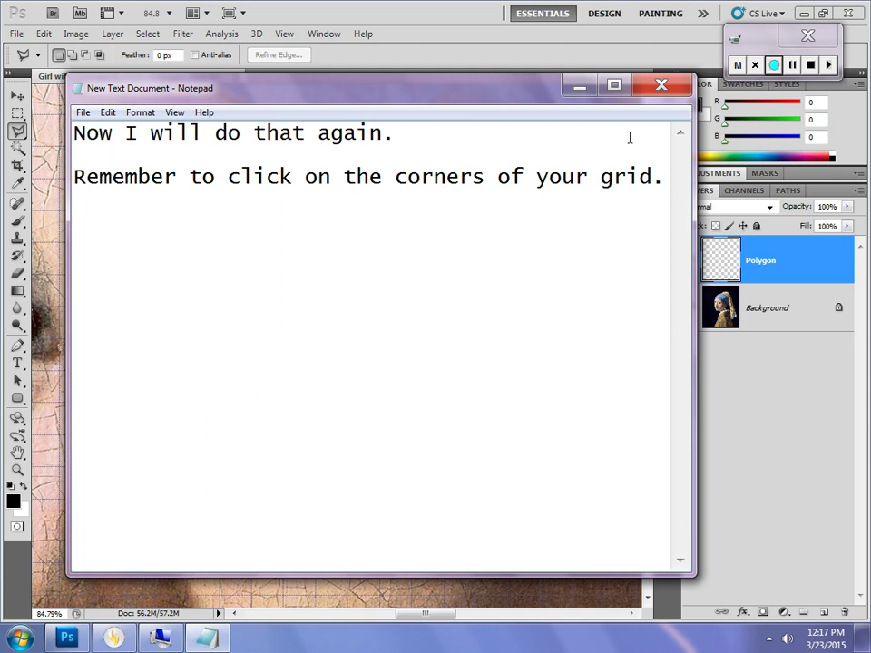
left_click(579, 87)
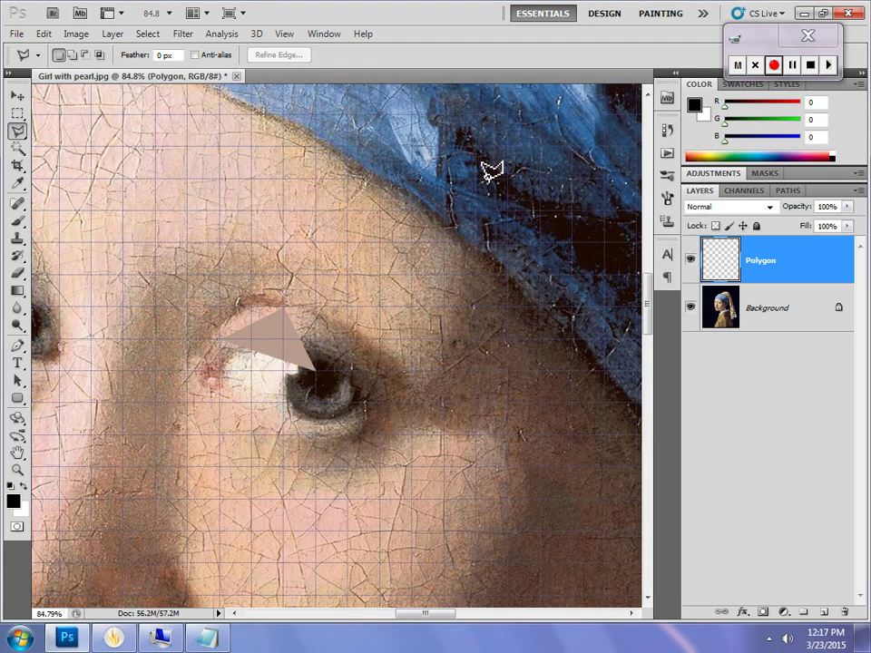
Select a grid-snapped triangle from the first polygon's upper corner to the pupil and outward above the eye, and run the polygon Action
left_click(289, 302)
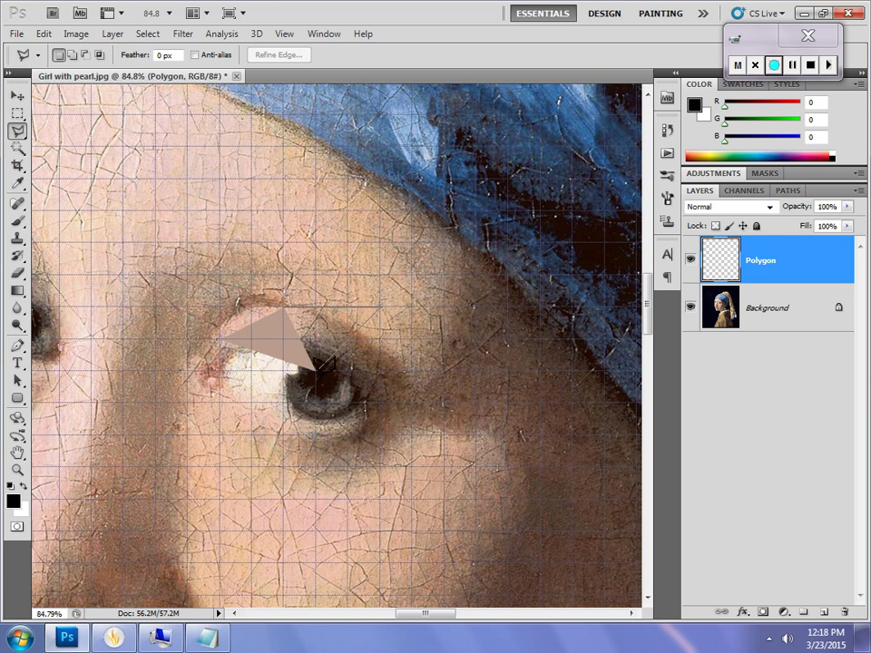
left_click(317, 366)
double_click(381, 308)
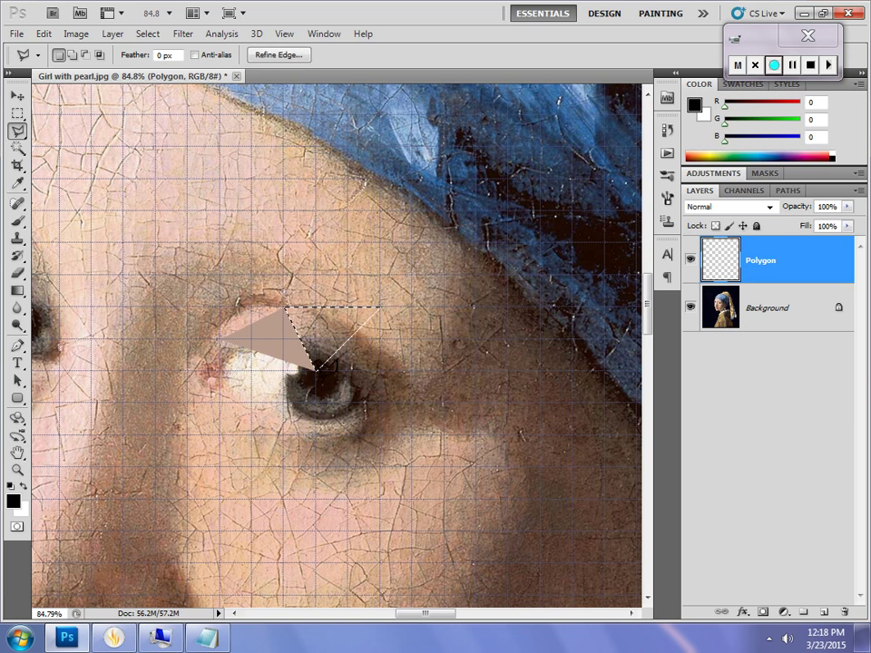
key("F2")
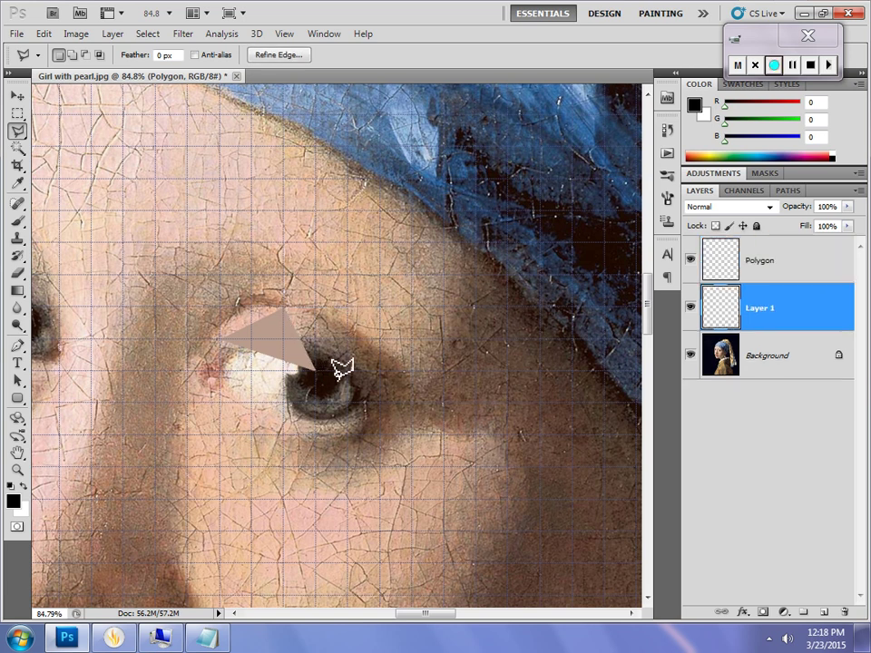
Add a polygon from the pupil's edge to the eye's outer corner and up to the second triangle's outer corner, using the Action
left_click(320, 370)
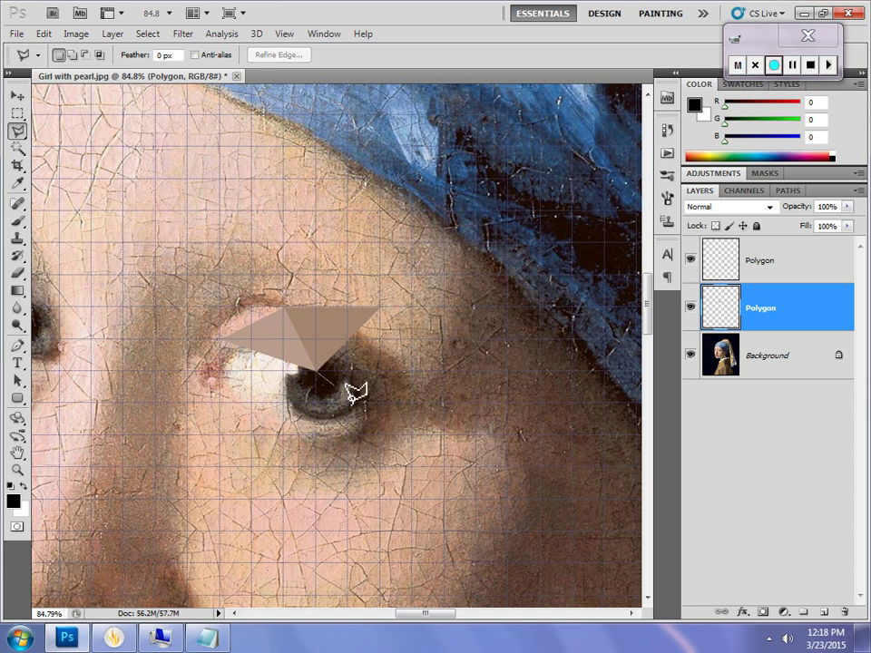
left_click(381, 402)
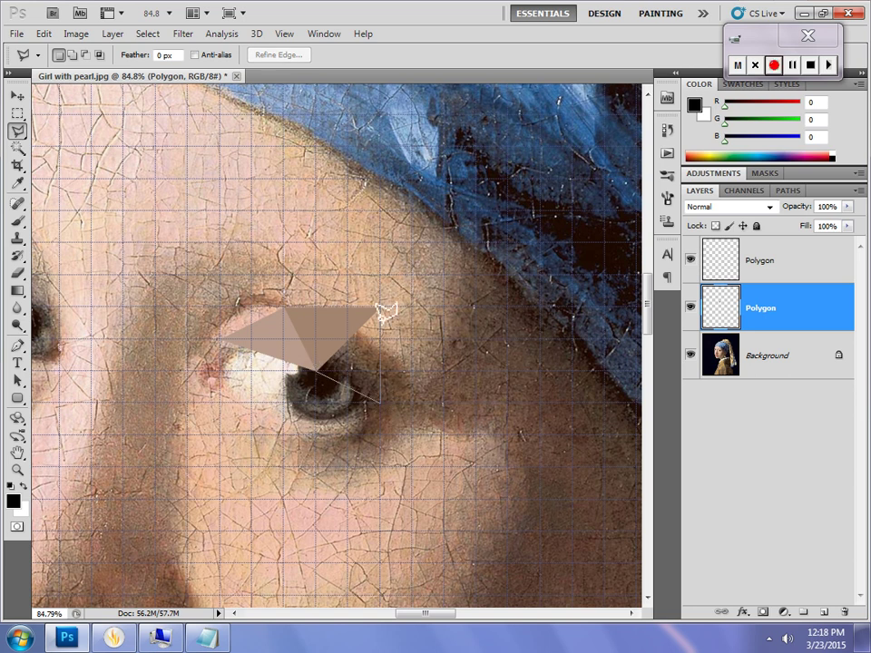
double_click(381, 310)
key("F2")
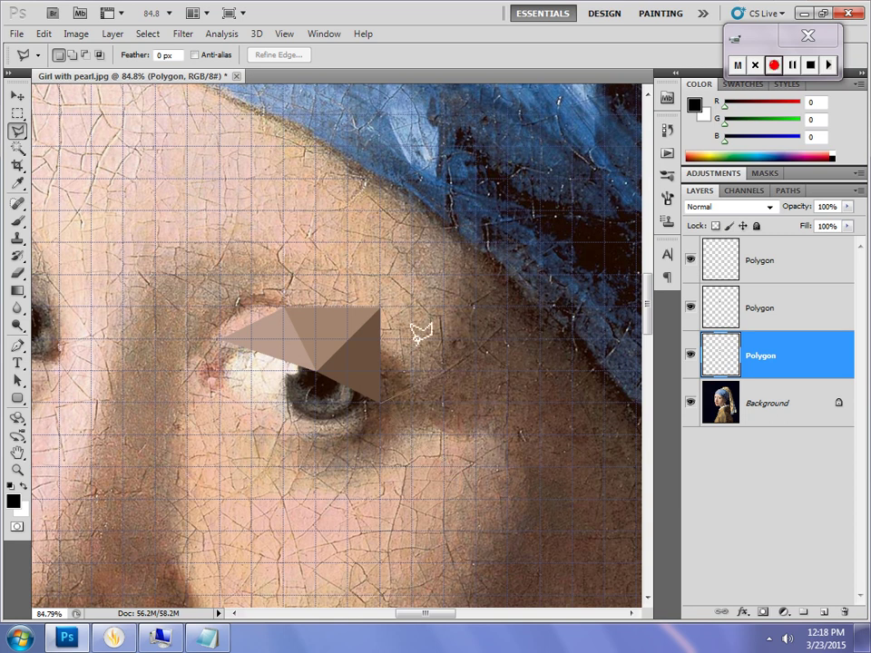
Add a triangular polygon extending from the third triangle's vertical edge toward the temple, using the Polygonal Lasso Tool and the Action
left_click(381, 310)
left_click(443, 372)
left_click(381, 401)
left_click(381, 310)
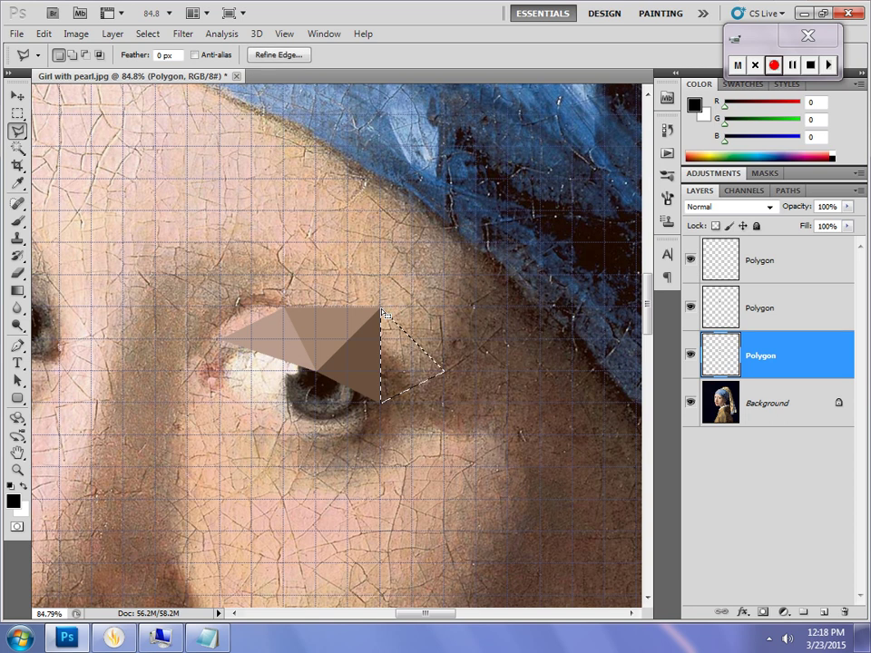
key("F2")
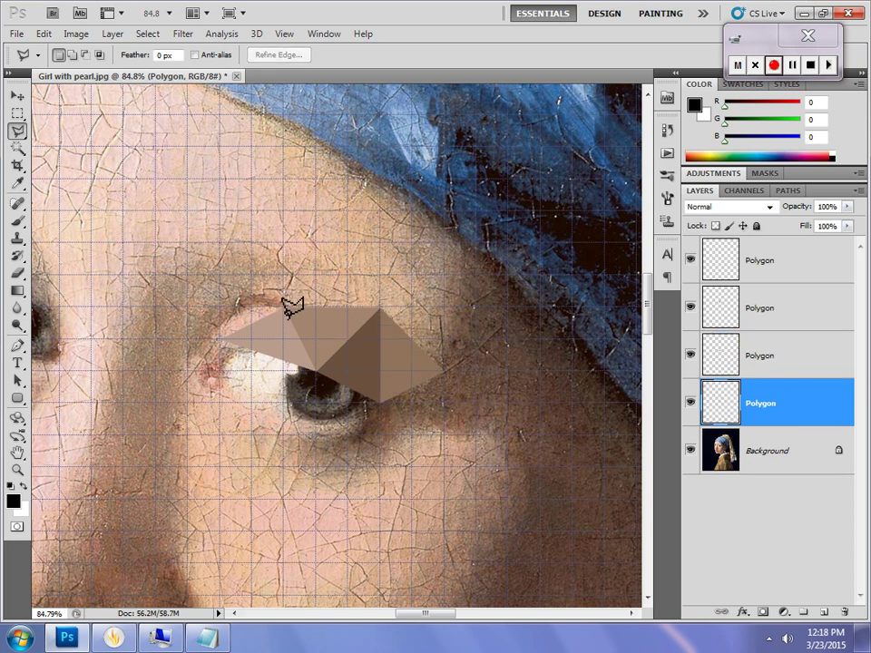
Add a triangular polygon between the brow's inner part, the top of the eyelid and the eye's inner corner, using the Action
left_click(190, 276)
left_click(281, 303)
double_click(227, 340)
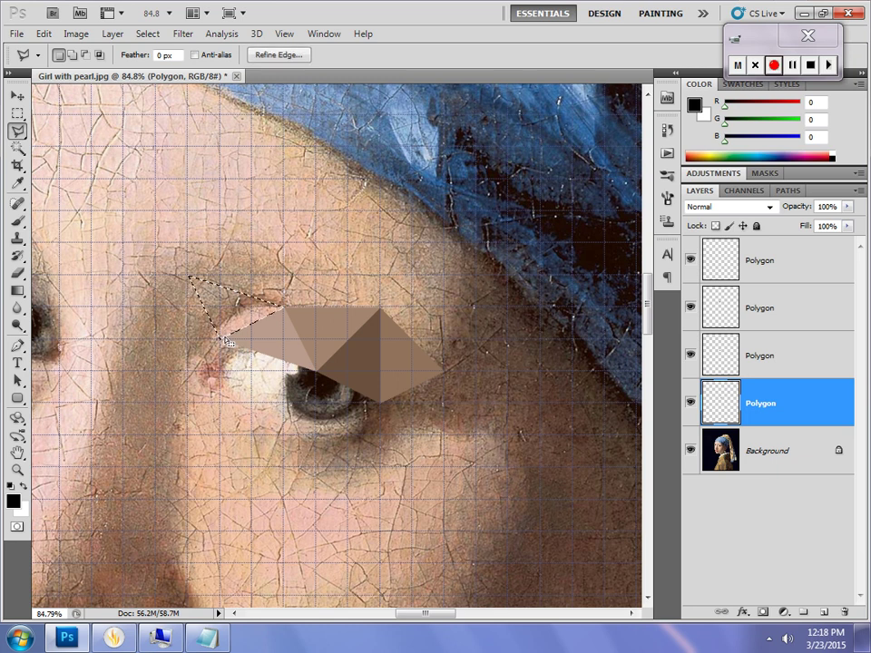
key("F2")
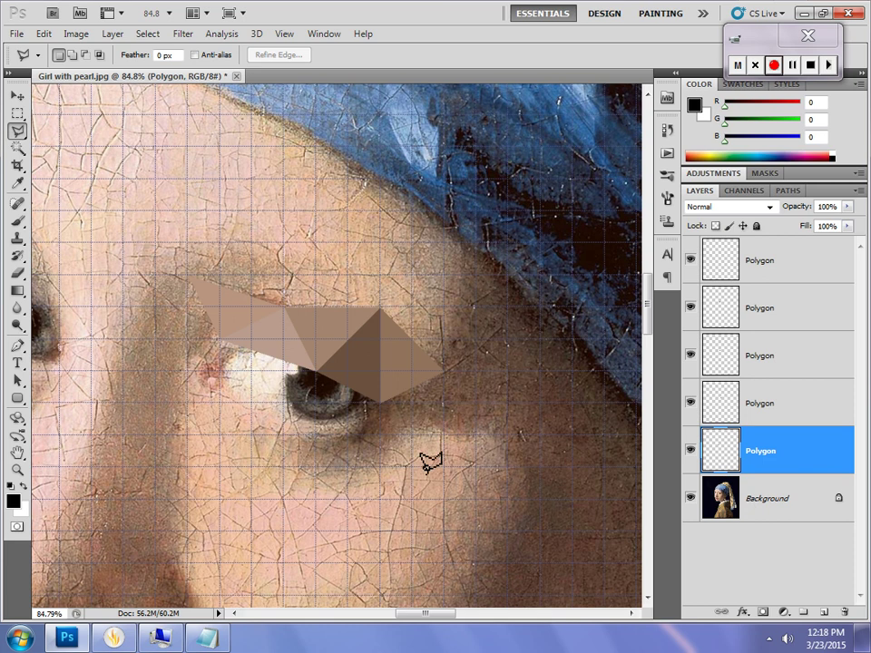
Switch to Notepad and select the entire note text
left_click(207, 638)
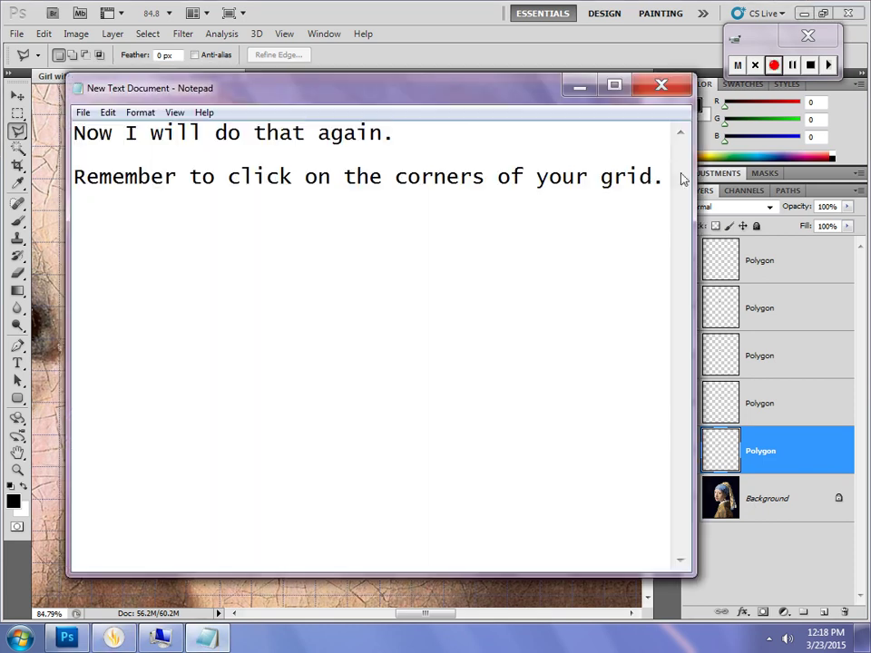
left_click_drag(666, 175, 72, 132)
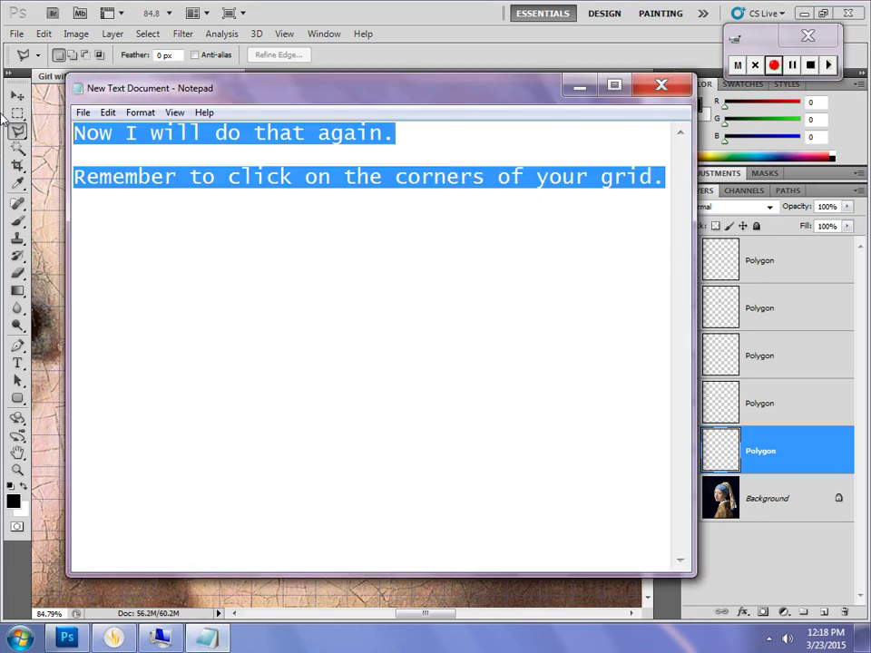
type("AFte")
key("BackSpace")
key("BackSpace")
key("BackSpace")
key("BackSpace")
type("fter")
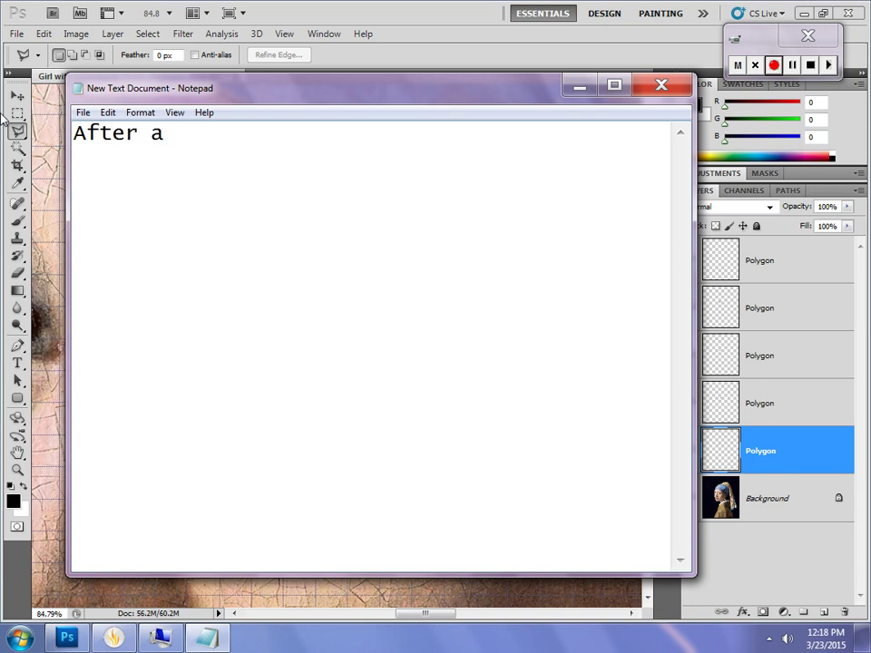
type(" a")
key("BackSpace")
key("BackSpace")
key("BackSpace")
key("BackSpace")
key("BackSpace")
key("BackSpace")
key("BackSpace")
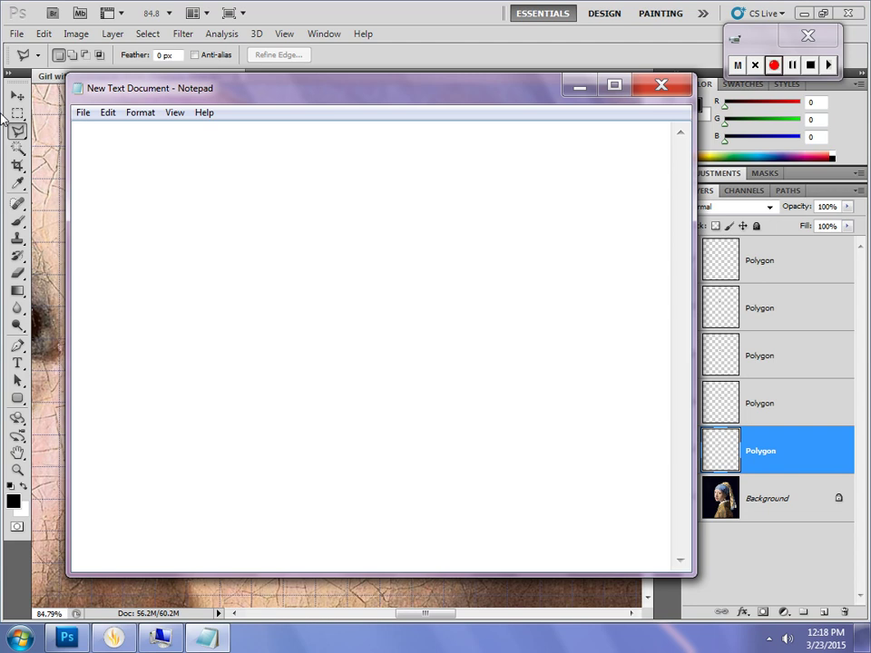
Write "Just keep going." as the new note and return to Photoshop
type("Just keep")
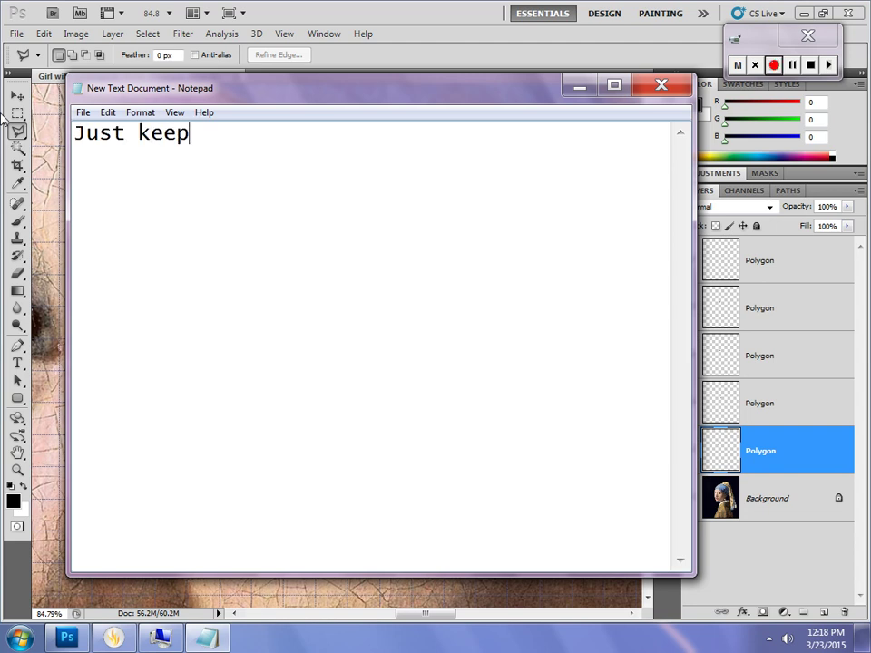
type(" going.")
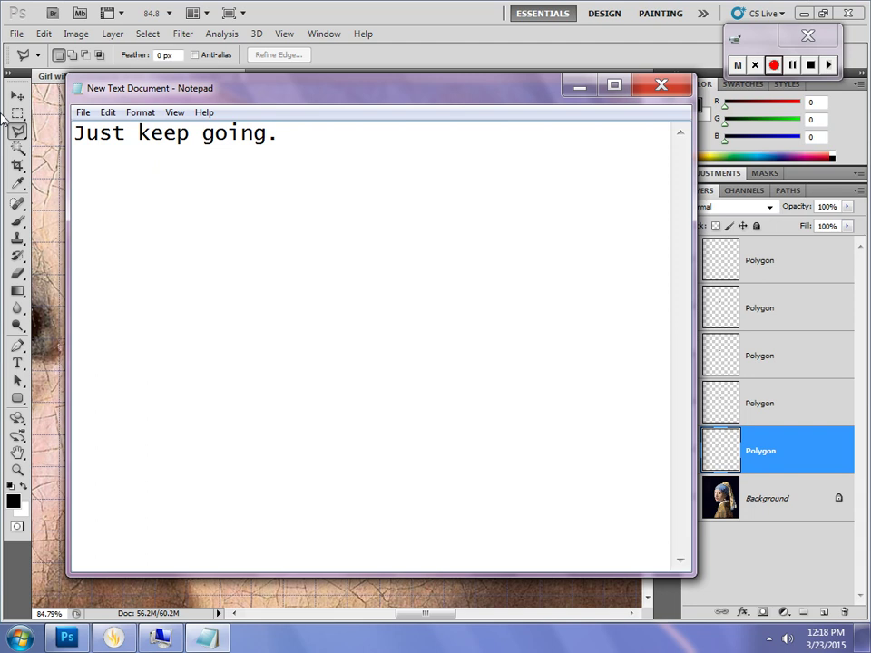
left_click(565, 84)
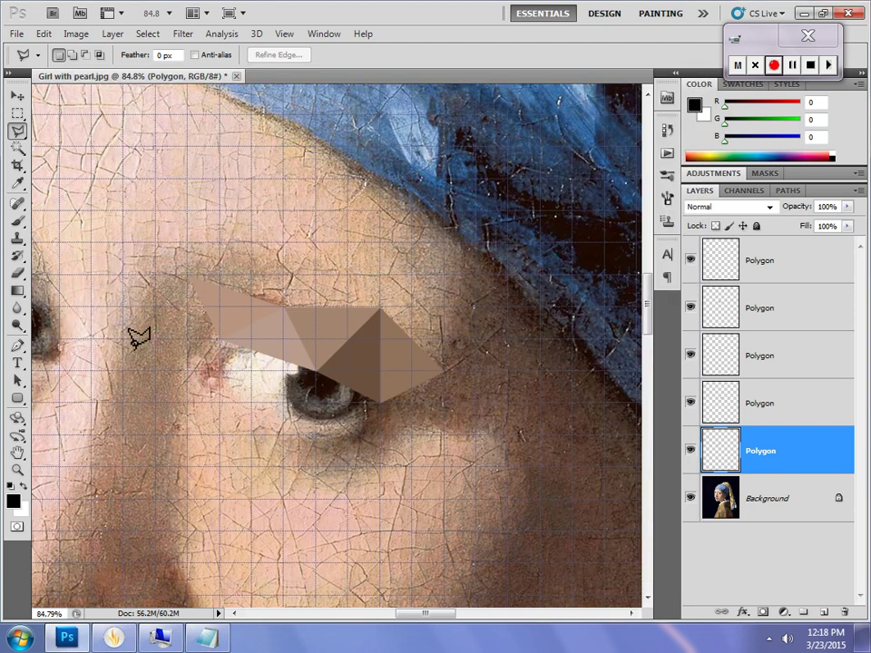
Add a triangular polygon from the eye's inner corner to the side of the nose and up to the inner brow, using the Action
left_click(222, 338)
left_click(127, 366)
left_click(190, 277)
left_click(221, 340)
key("F2")
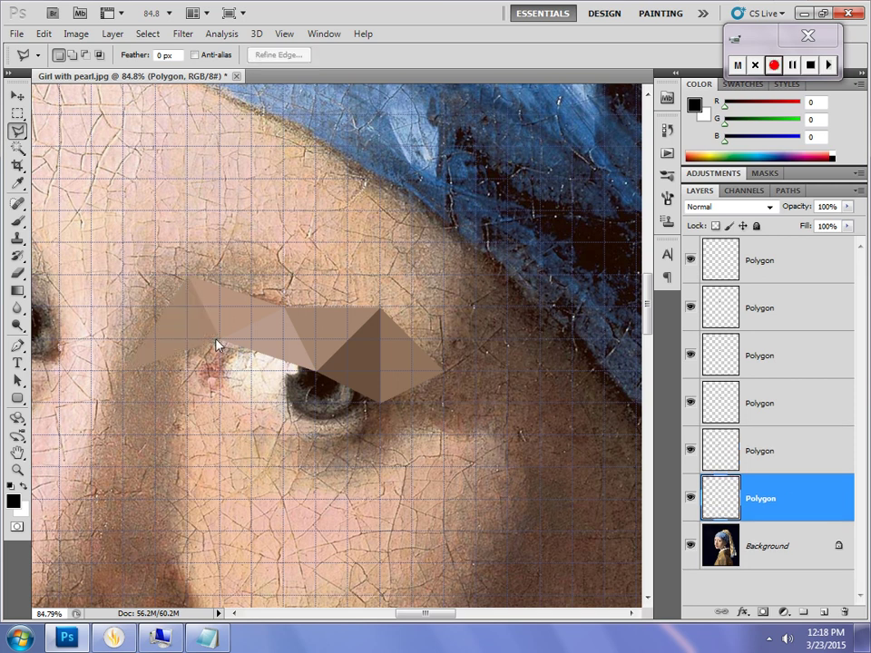